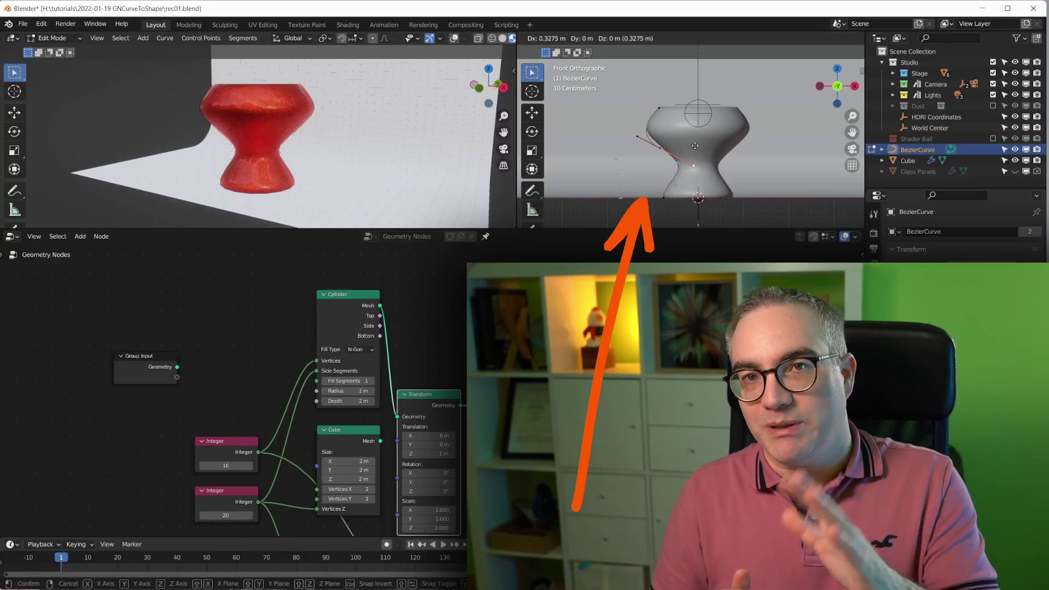
Confirm the curve handle move that reshapes the demo vase's profile
left_click(679, 112)
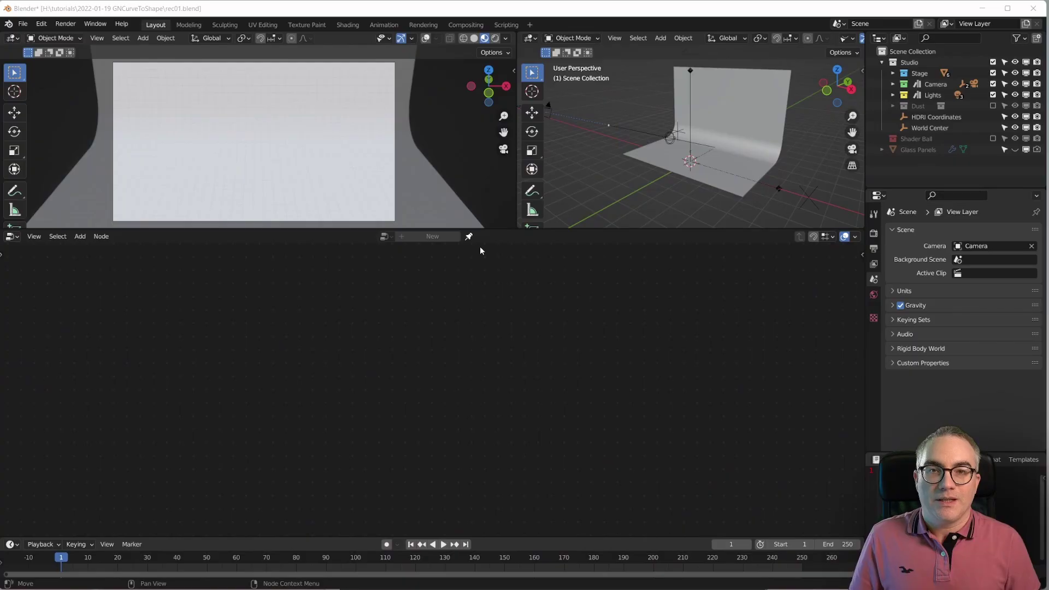
Bring up the splash screen from the Blender logo menu and dismiss it
left_click(8, 24)
left_click(22, 32)
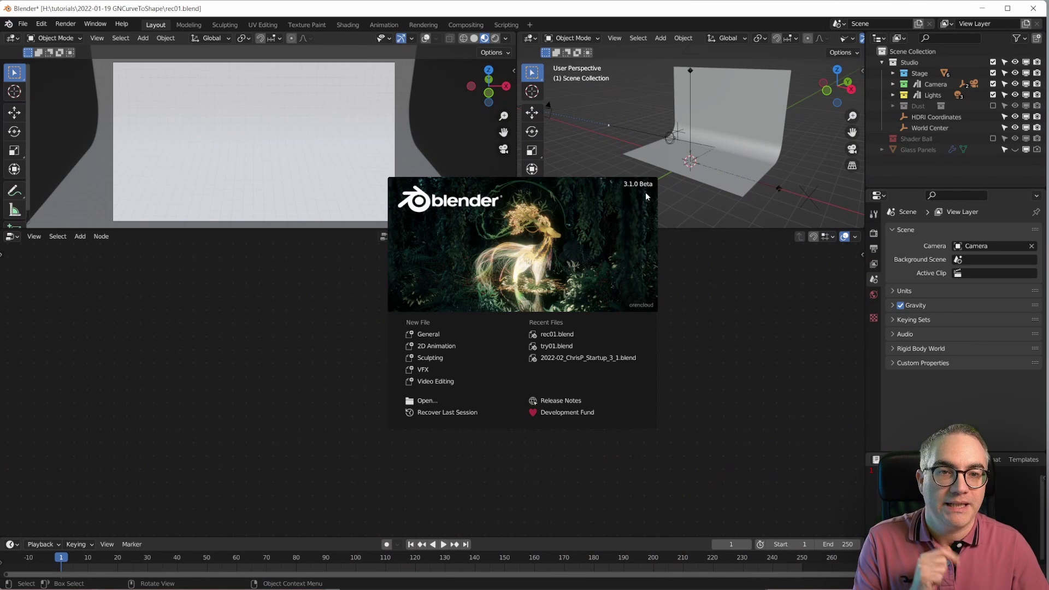
left_click(288, 311)
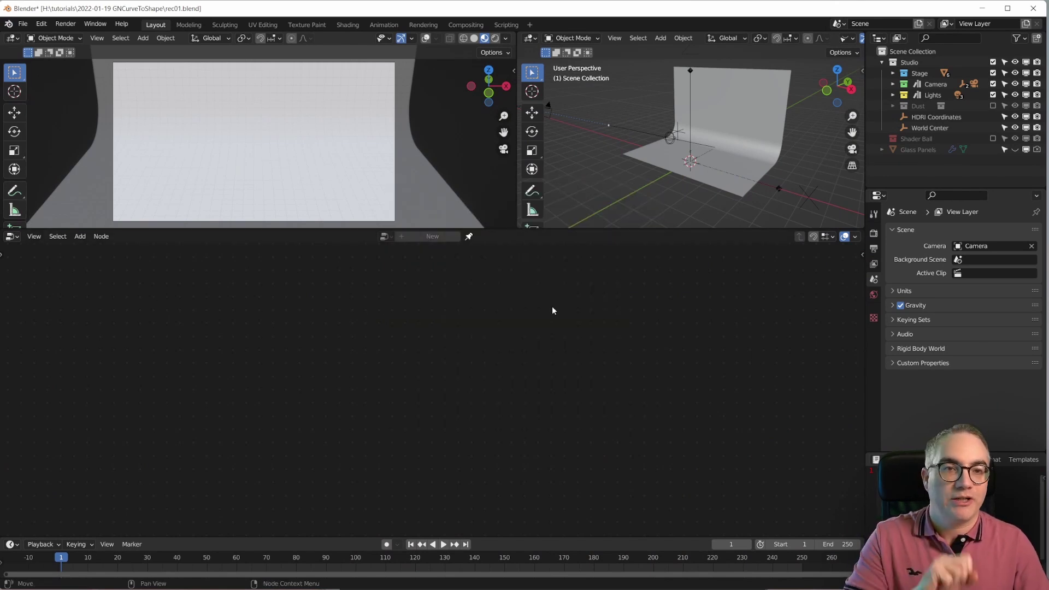
Select the Seamless stage backdrop and add a default cube to the scene
scroll(698, 169, "up", 3)
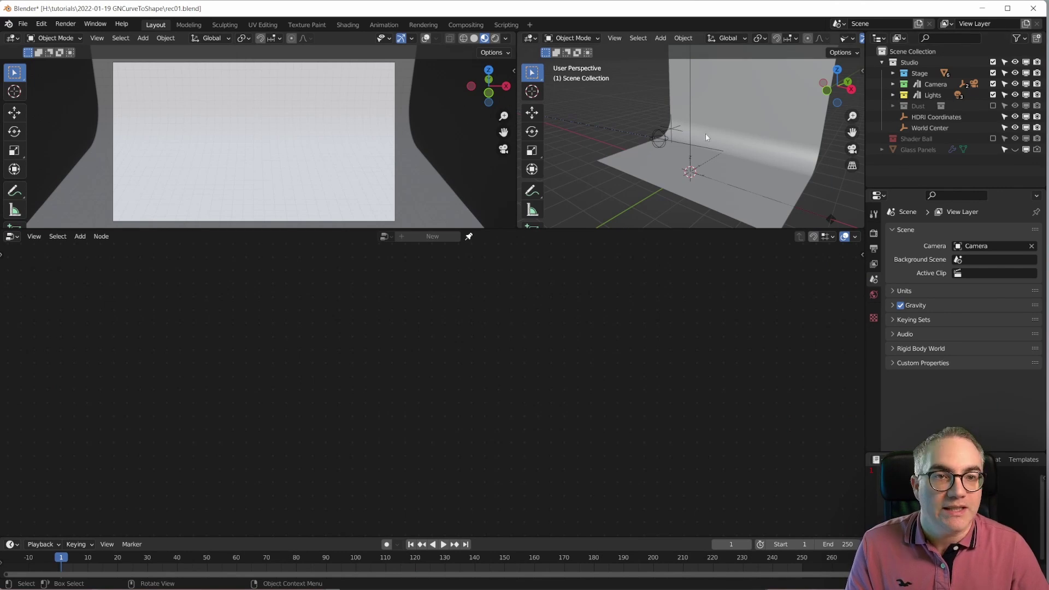
left_click(723, 137)
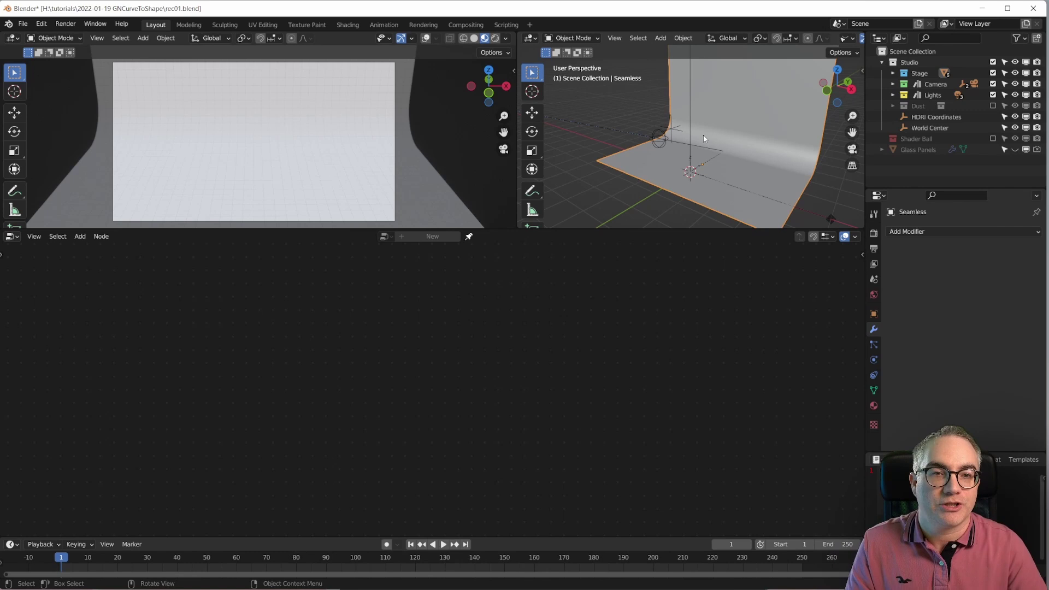
key("shift+a")
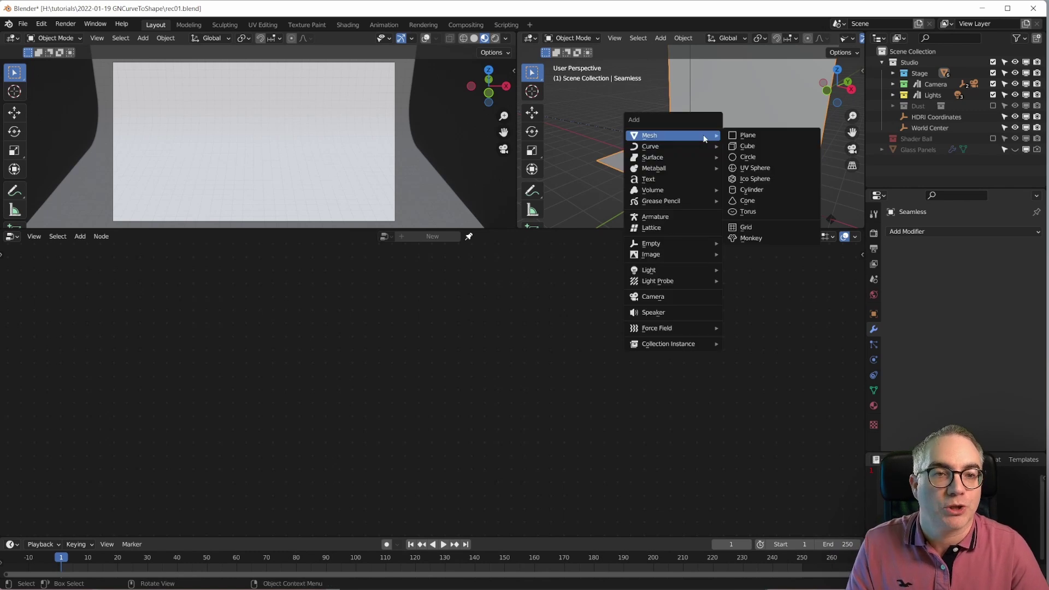
left_click(765, 146)
scroll(697, 179, "up", 3)
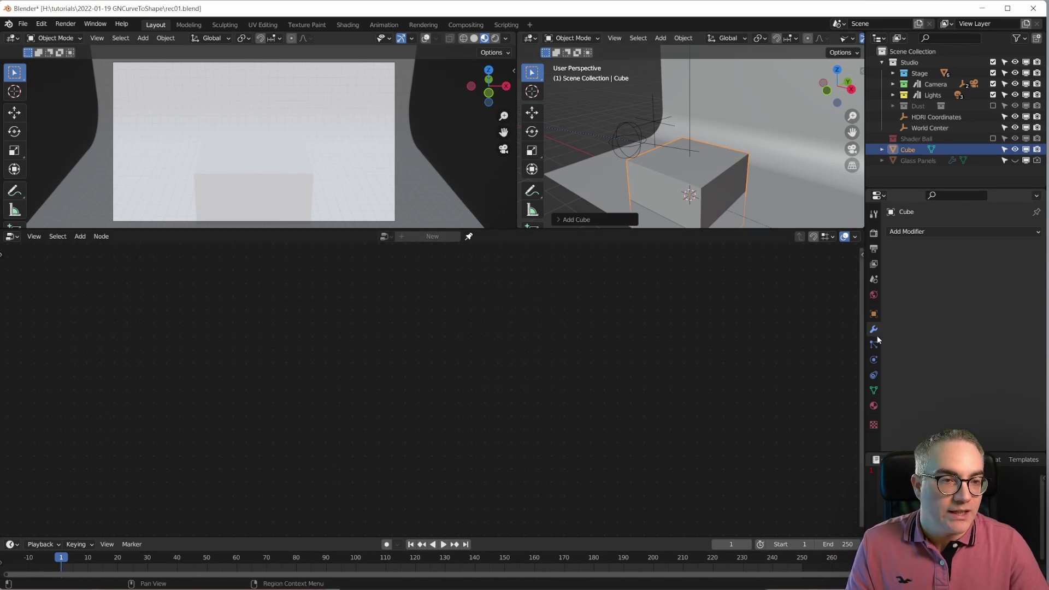
Add a Geometry Nodes modifier to the cube, moving Group Input far left and Group Output right
left_click(928, 231)
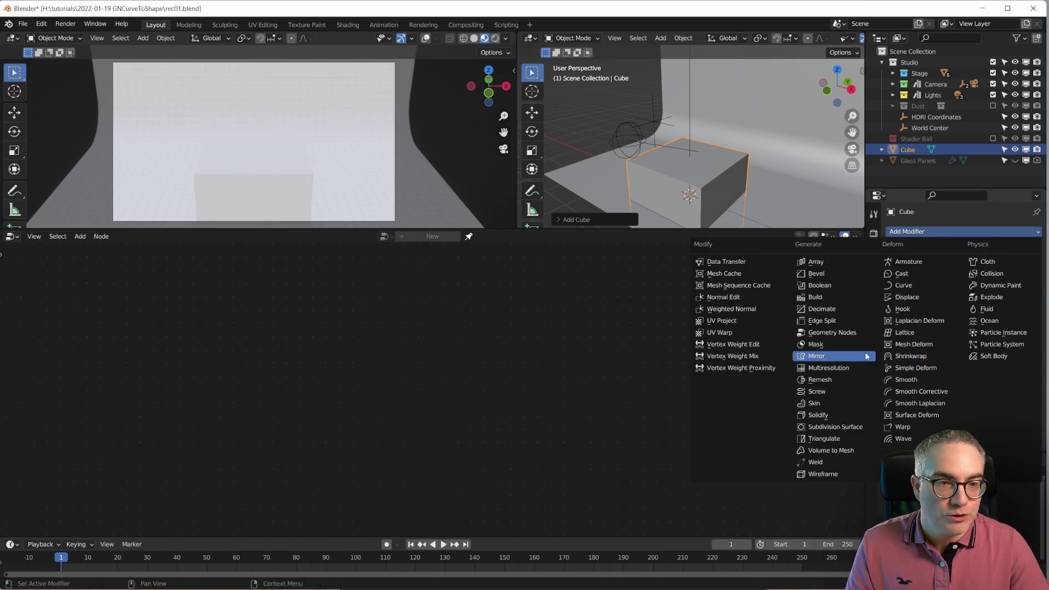
left_click(860, 333)
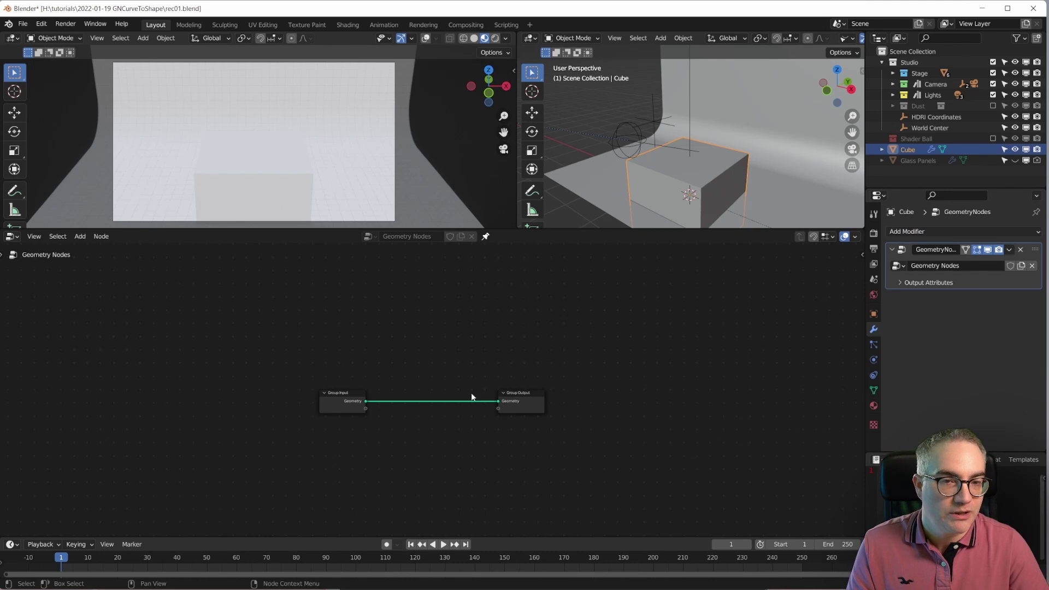
scroll(453, 419, "up", 2)
left_click_drag(350, 339, 129, 318)
left_click_drag(584, 337, 751, 324)
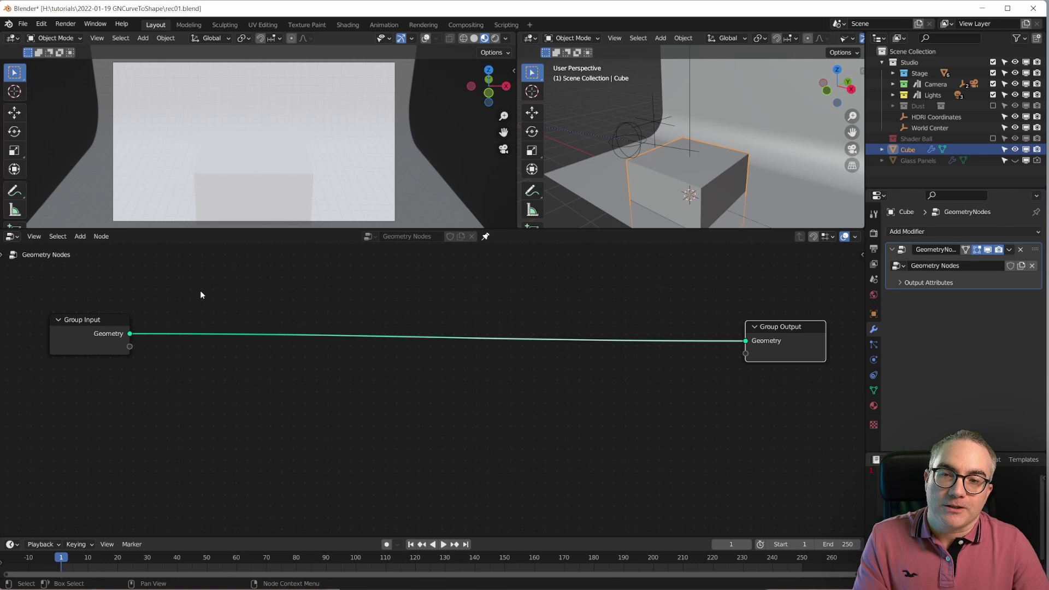
Insert a Cube mesh primitive node onto the Group Input–Group Output link
key("shift+a")
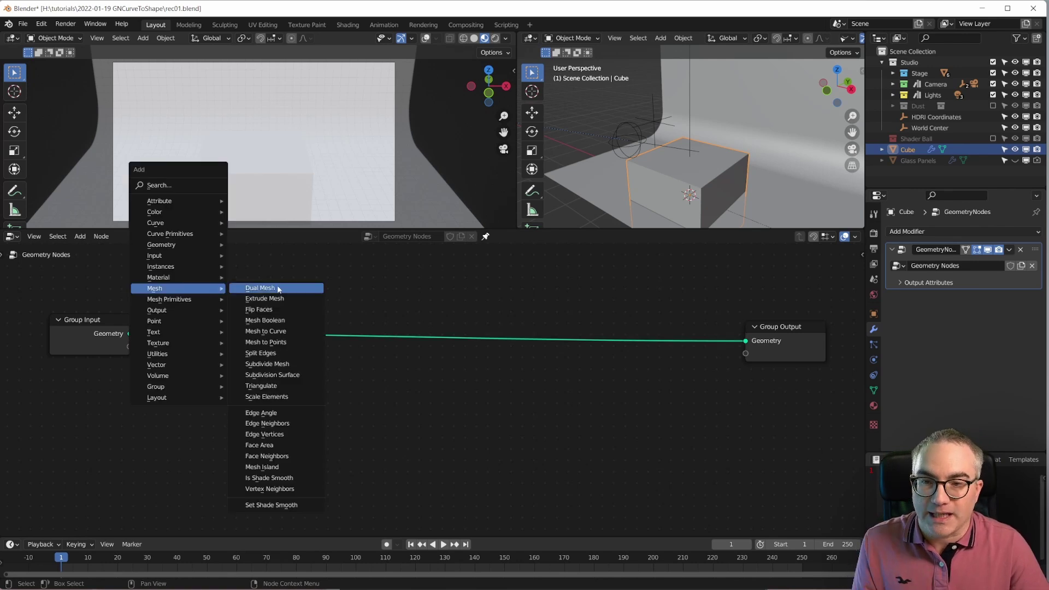
mouse_move(196, 299)
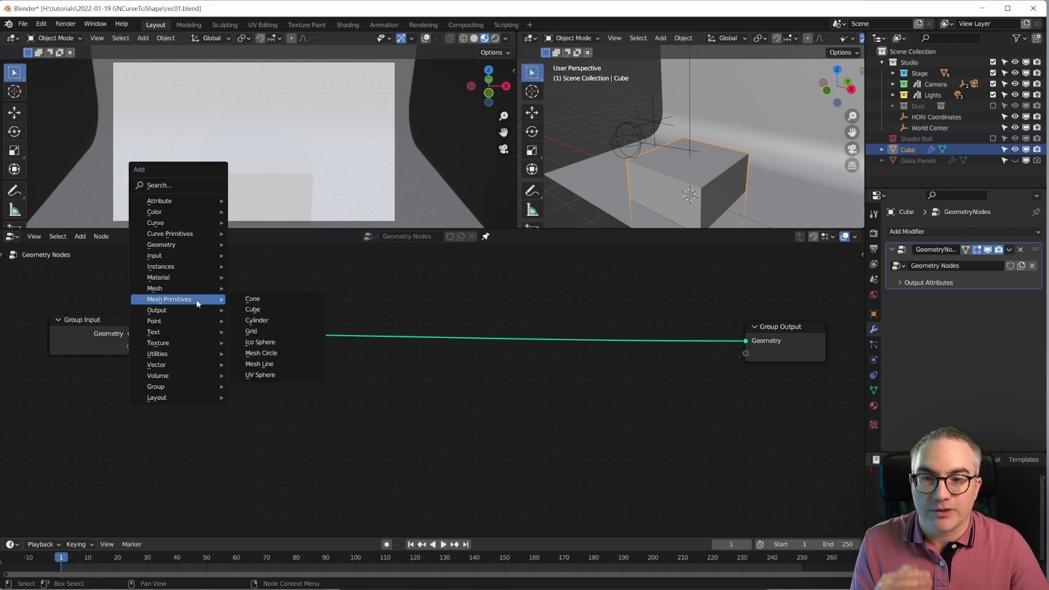
left_click(280, 308)
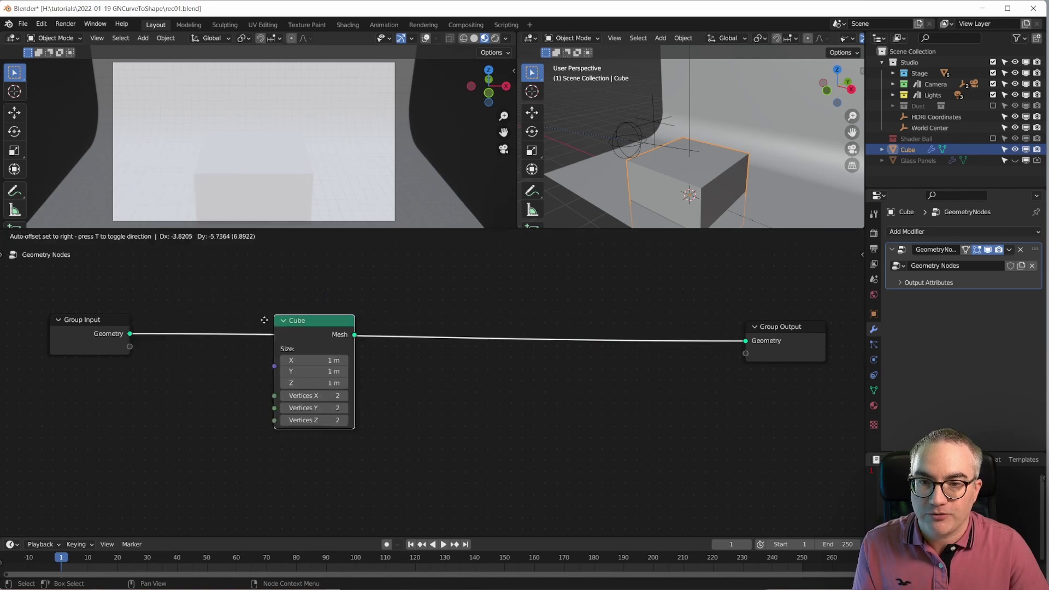
left_click(201, 299)
left_click_drag(250, 310, 255, 289)
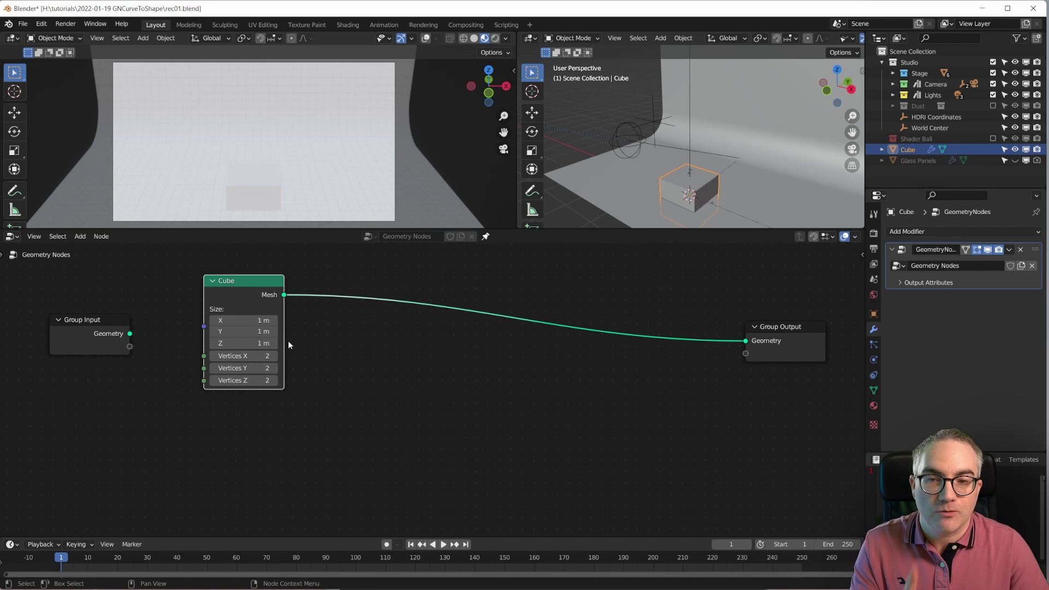
scroll(263, 401, "up", 2)
scroll(219, 378, "down", 1)
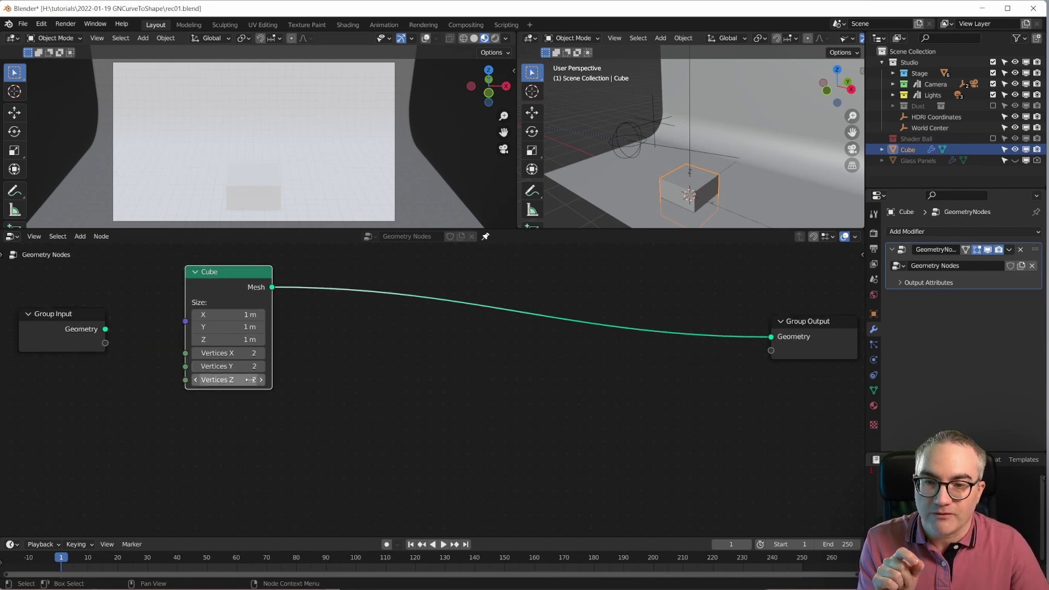
scroll(240, 379, "up", 1)
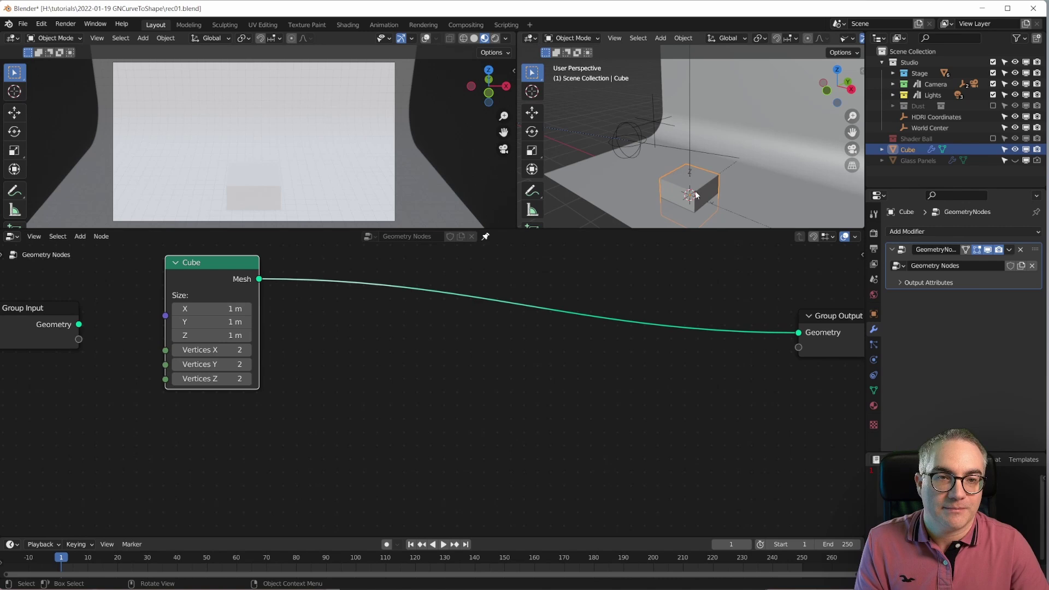
Set the Cube node's Vertices Z to 20
left_click(229, 378)
type("20")
key("Return")
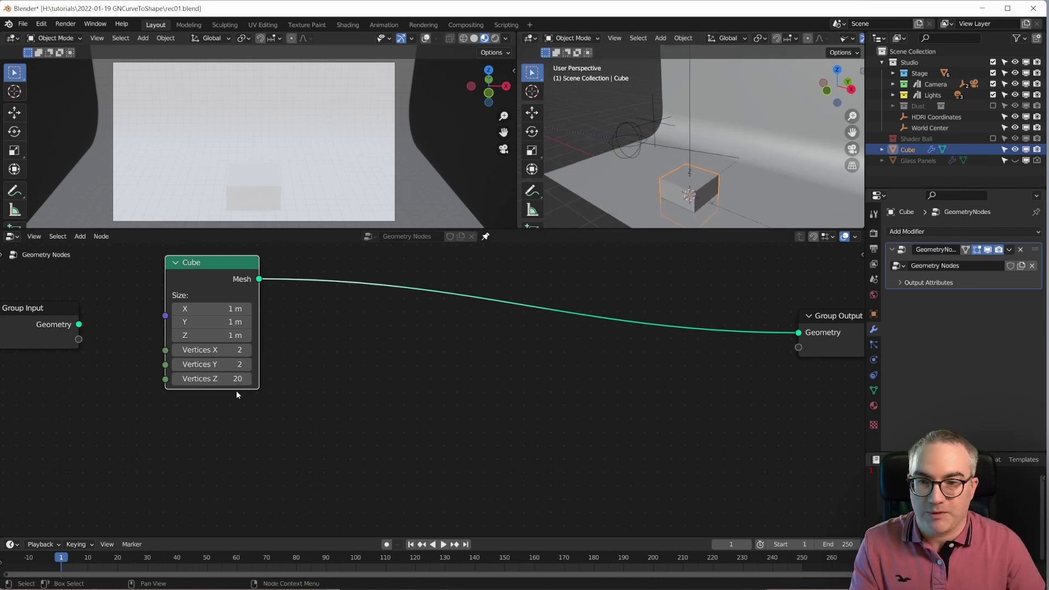
scroll(680, 98, "up", 3)
scroll(706, 146, "up", 2)
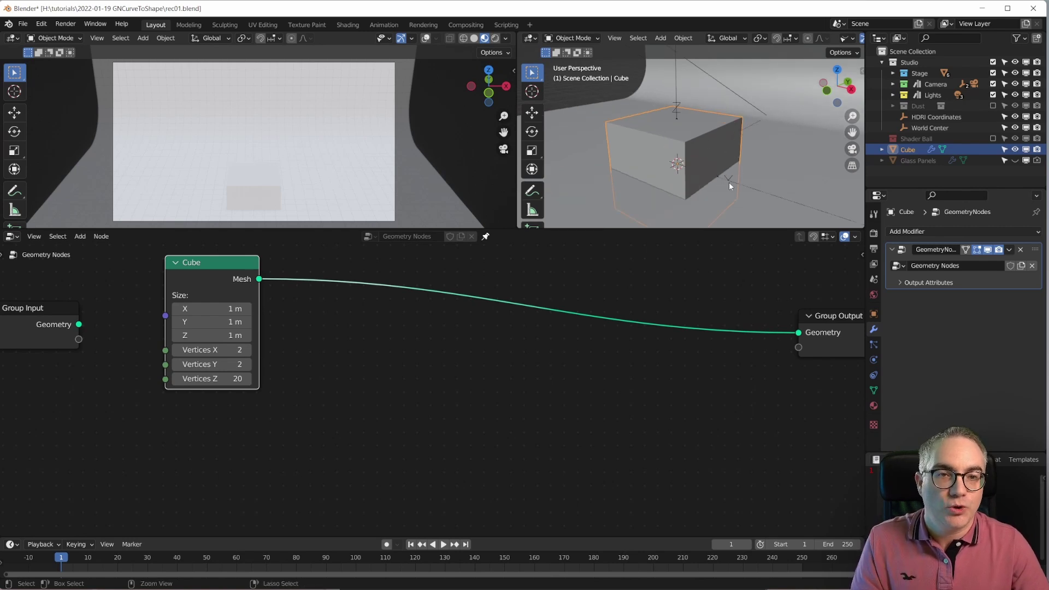
scroll(687, 193, "down", 2)
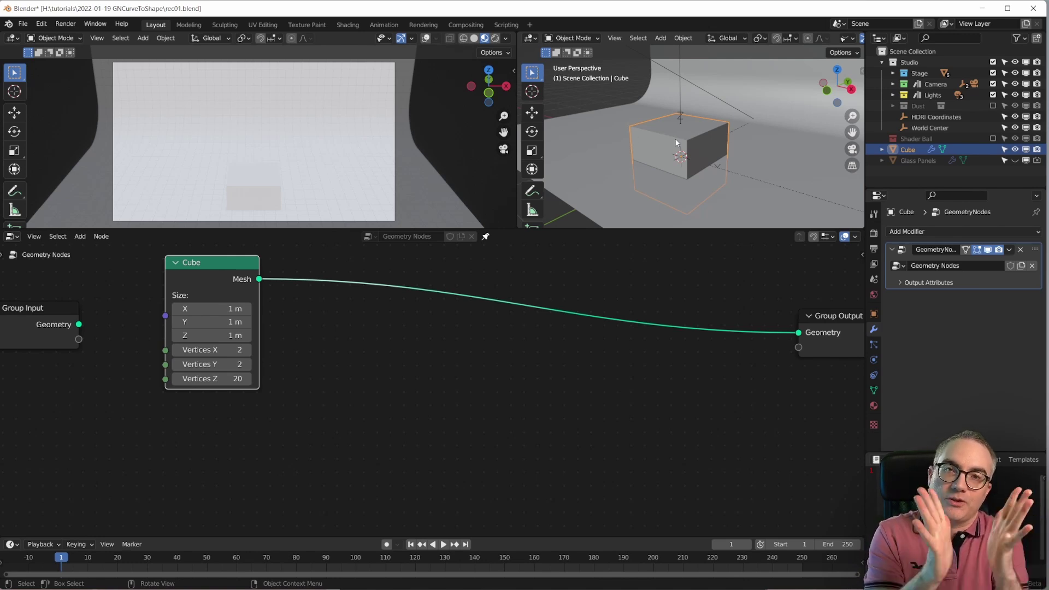
scroll(694, 180, "down", 4)
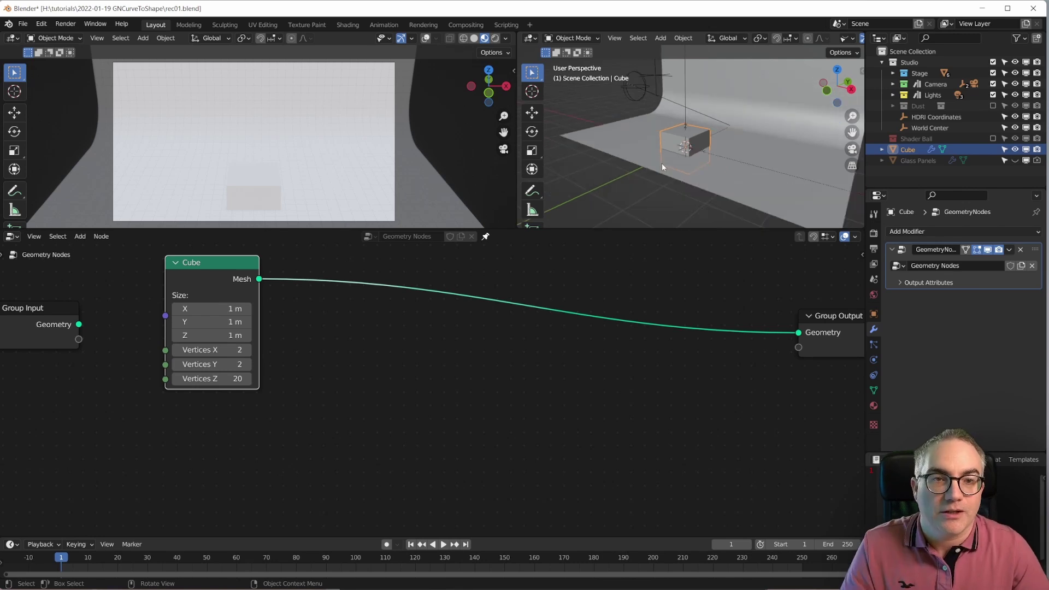
middle_click_drag(661, 163, 703, 129)
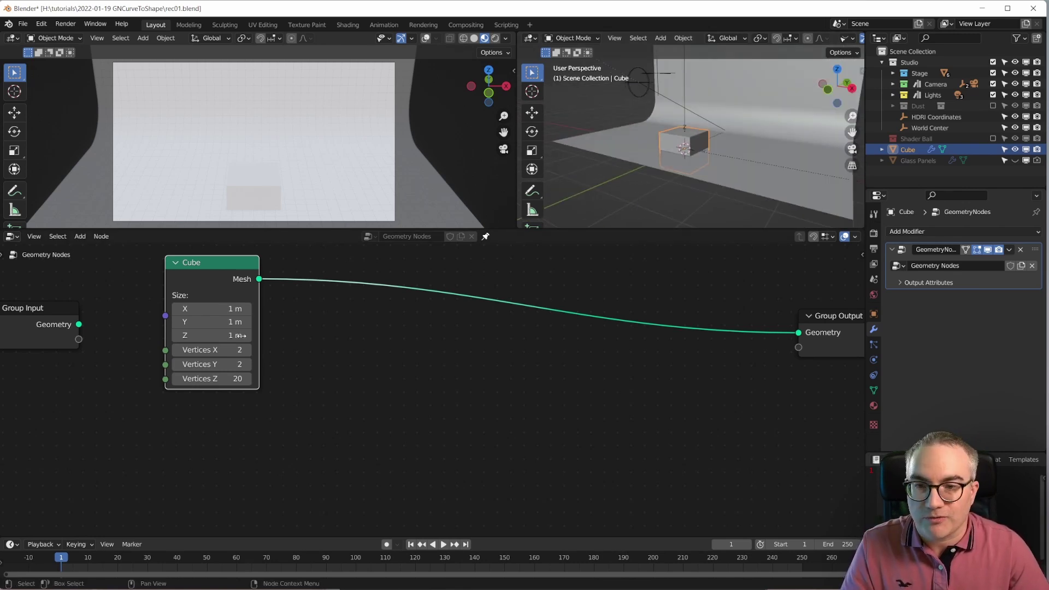
Insert a Transform node after the Cube node with Translation Z of 1 m
key("shift+a")
type("tran")
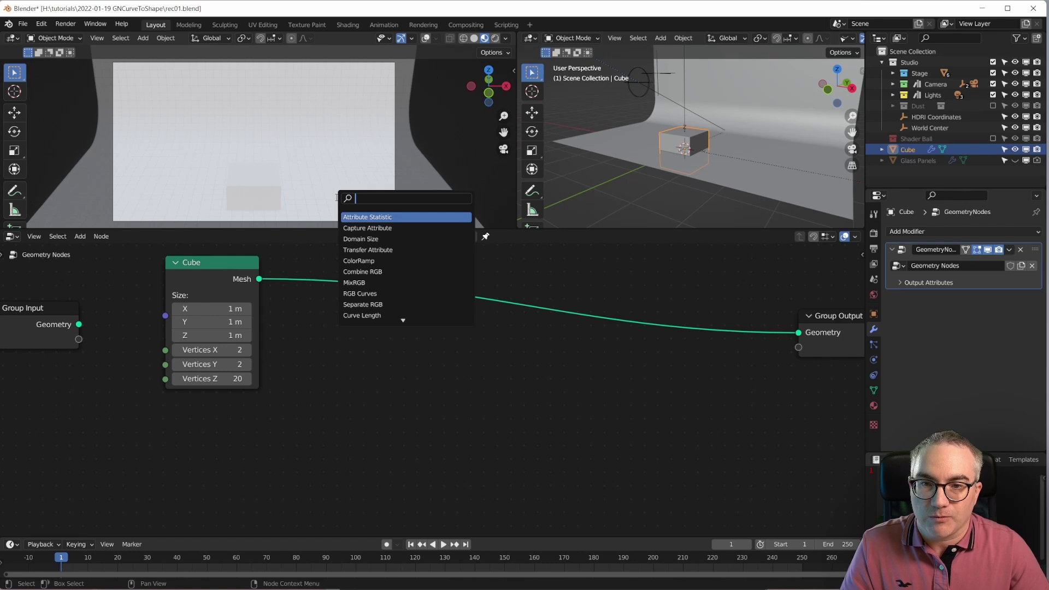
key("Return")
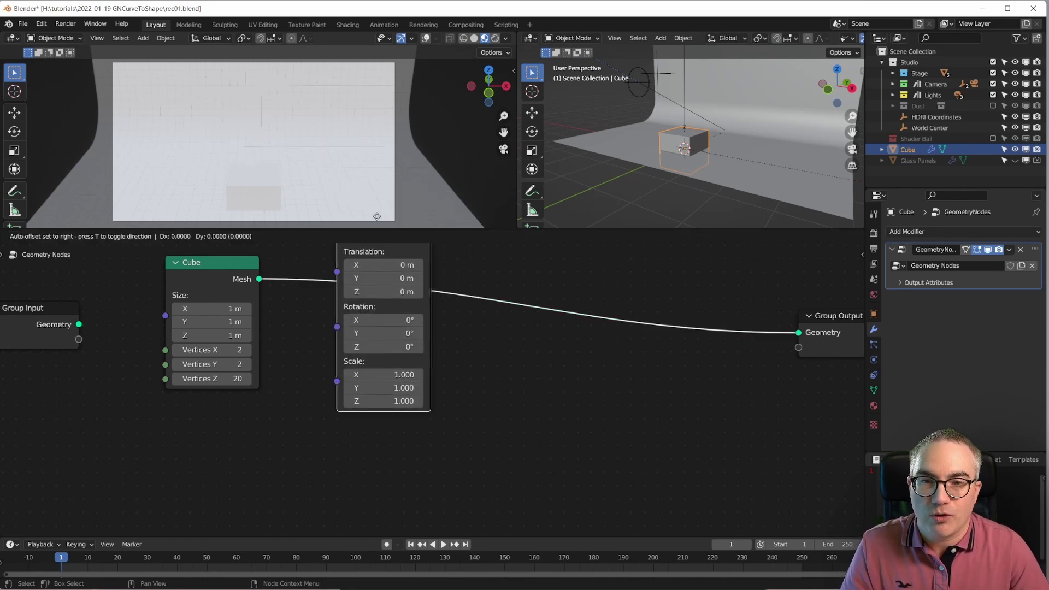
left_click(377, 363)
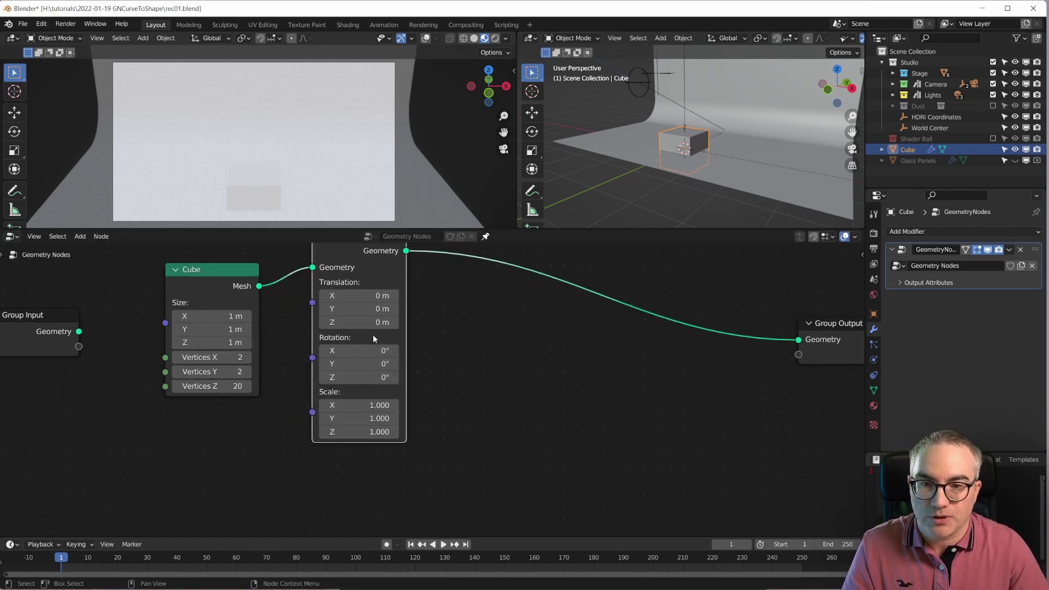
left_click(363, 322)
type("1")
key("Return")
Set the Cube node's X, Y and Z size to 2 m together
scroll(537, 206, "up", 3)
middle_click_drag(491, 306, 484, 332)
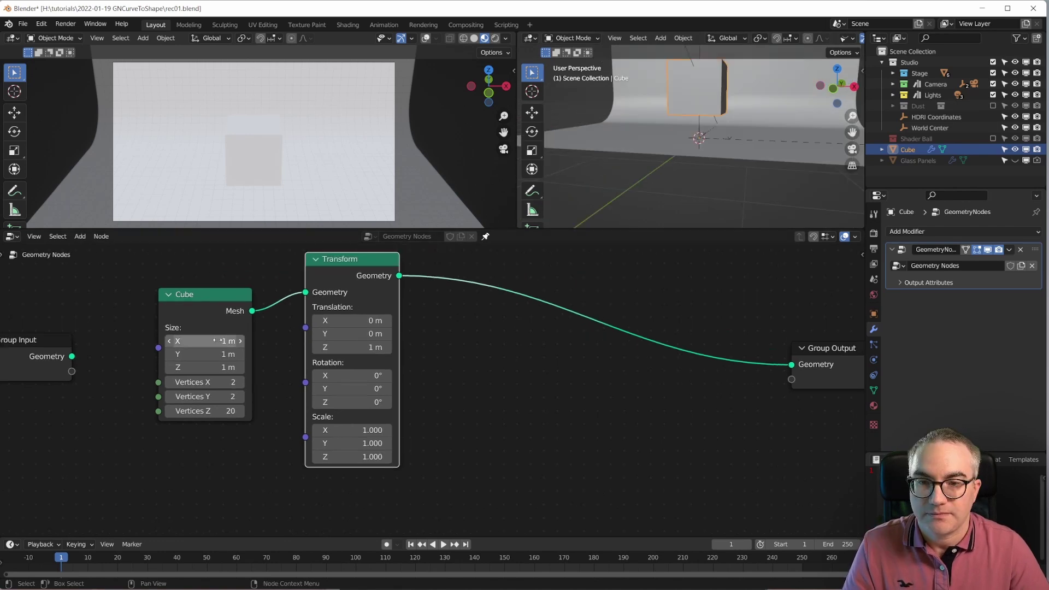
left_click_drag(205, 341, 205, 367)
type("2")
key("Return")
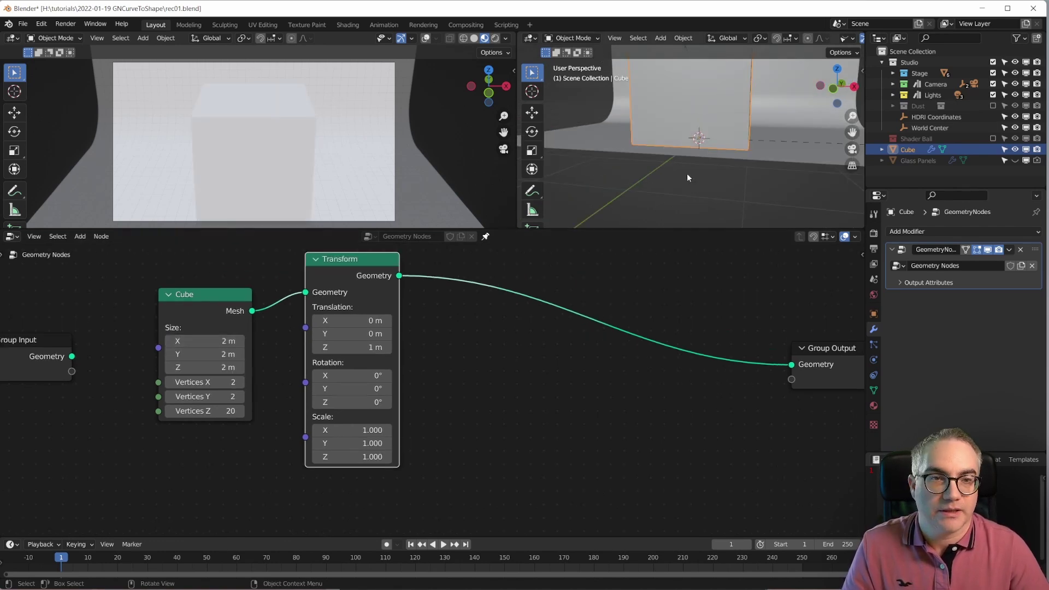
scroll(687, 173, "down", 4)
scroll(690, 39, "down", 2)
scroll(703, 152, "down", 2)
Orbit around the raised cube, then view it straight from the front
middle_click_drag(703, 153, 683, 196)
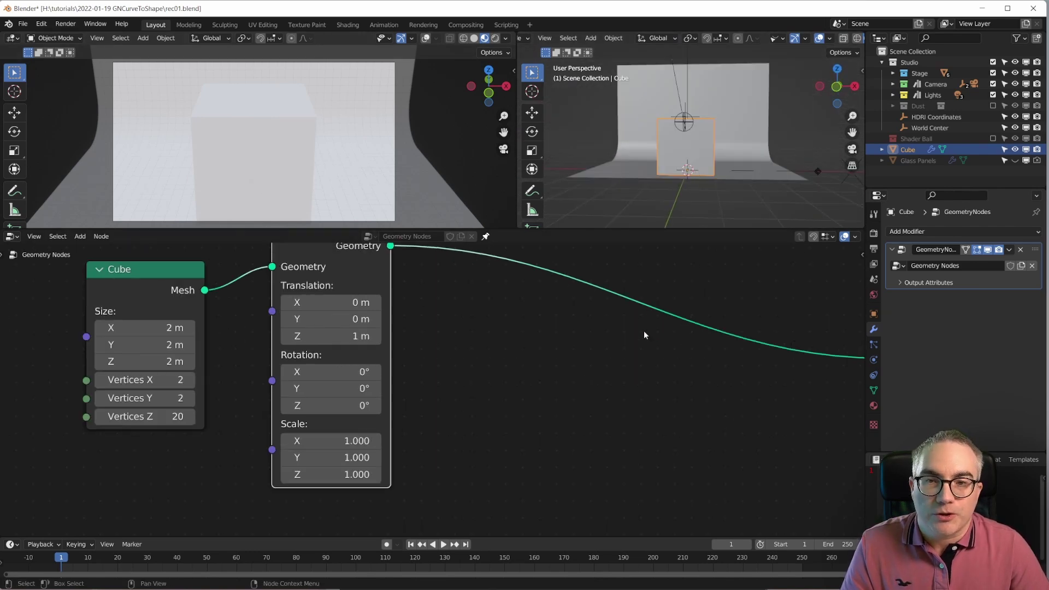
scroll(508, 388, "down", 5)
scroll(679, 184, "up", 4)
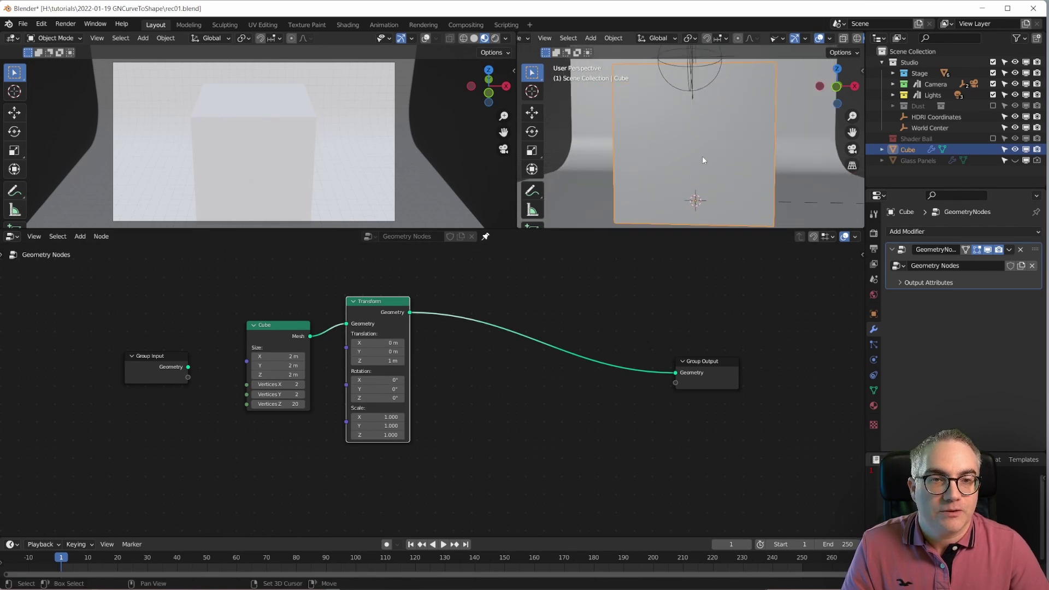
key("KP_1")
scroll(716, 156, "down", 2)
scroll(711, 155, "up", 1)
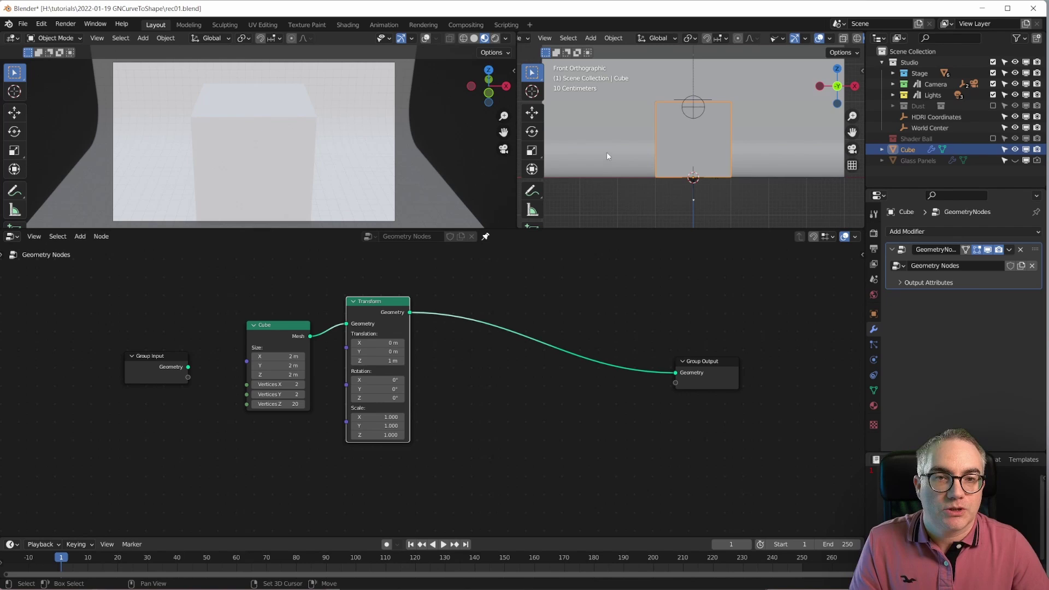
Add a Bezier curve to the scene and hide the cube from the viewport
key("shift+a")
mouse_move(595, 146)
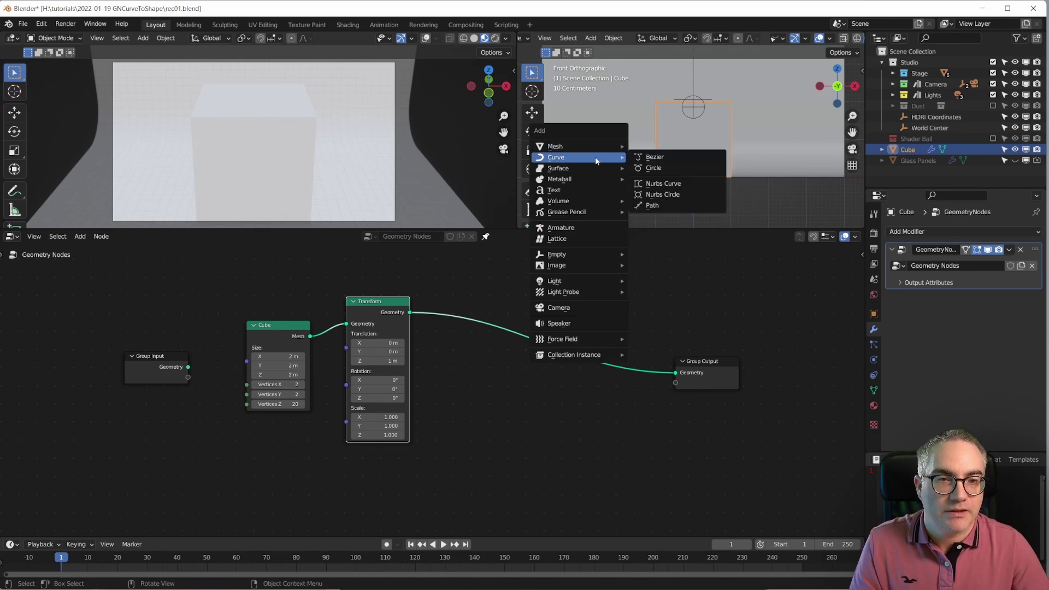
left_click(657, 159)
mouse_move(722, 184)
middle_mouse_down()
mouse_move(716, 202)
mouse_move(711, 194)
mouse_move(728, 188)
middle_mouse_up()
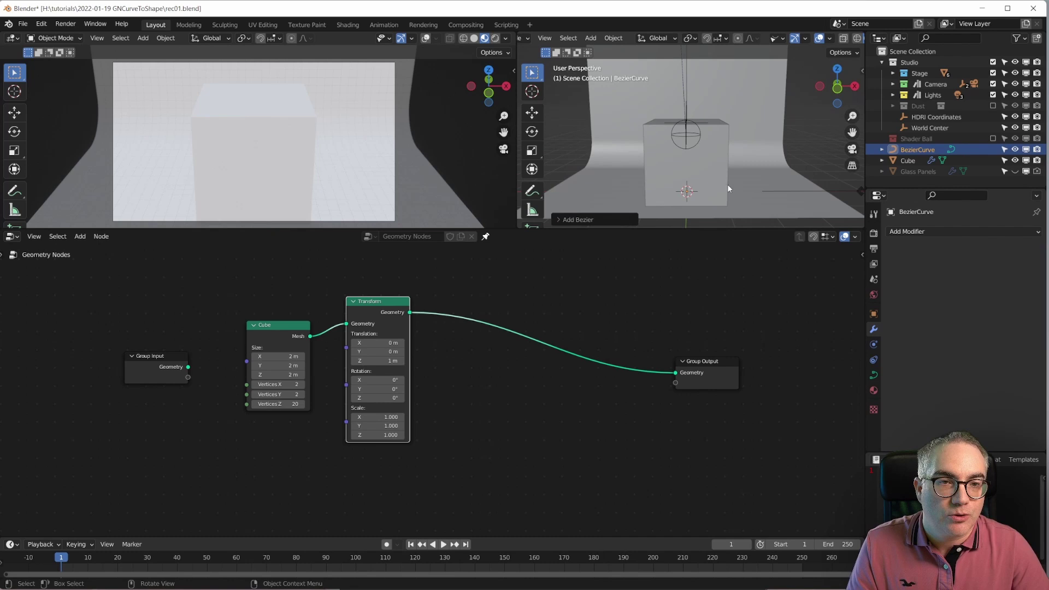
left_click(1015, 160)
middle_click_drag(695, 194, 722, 188)
scroll(724, 182, "up", 5)
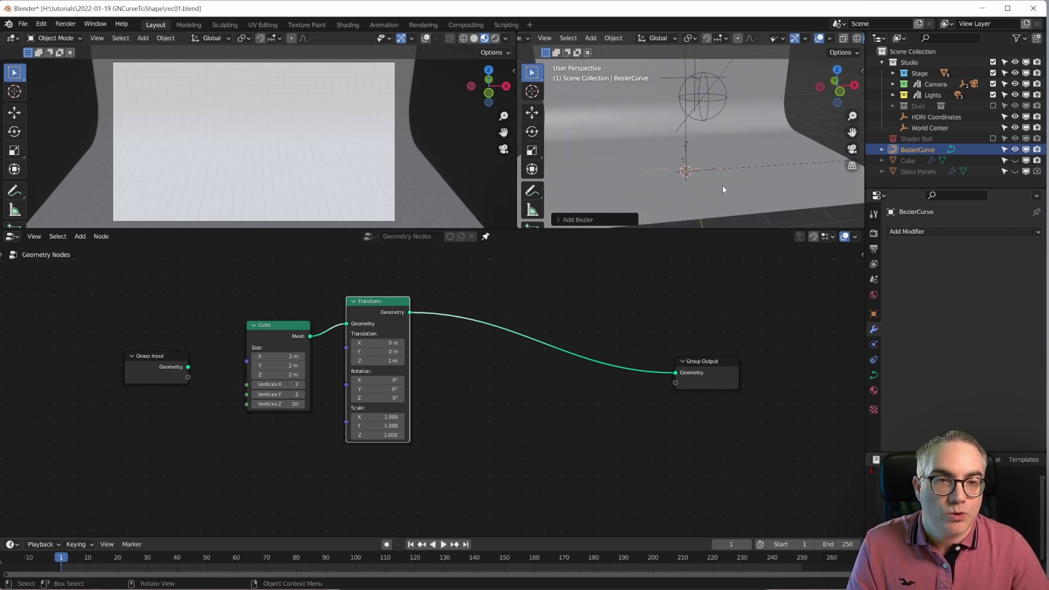
Rotate the curve 90° around Y, raise it 1 m, then rotate it 90° around Z
type("r")
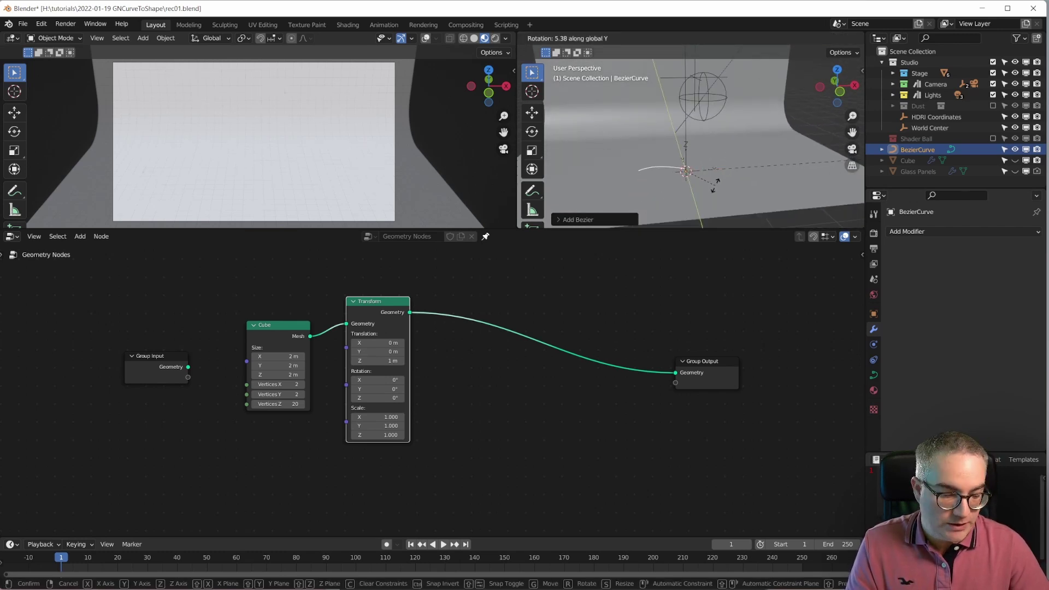
type("y90")
key("Return")
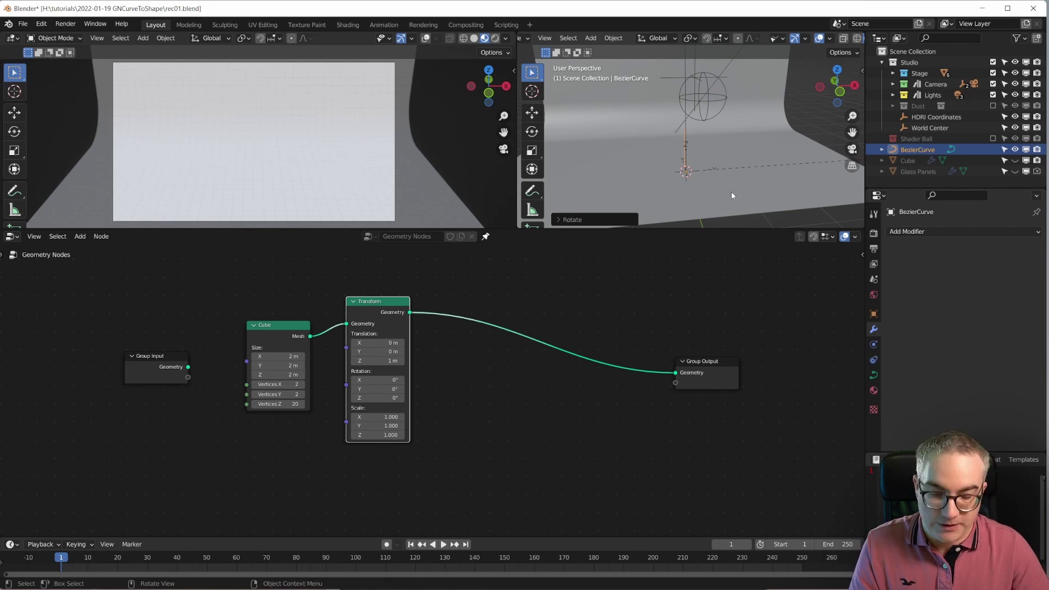
type("gz1")
key("Return")
middle_click_drag(791, 156, 716, 139)
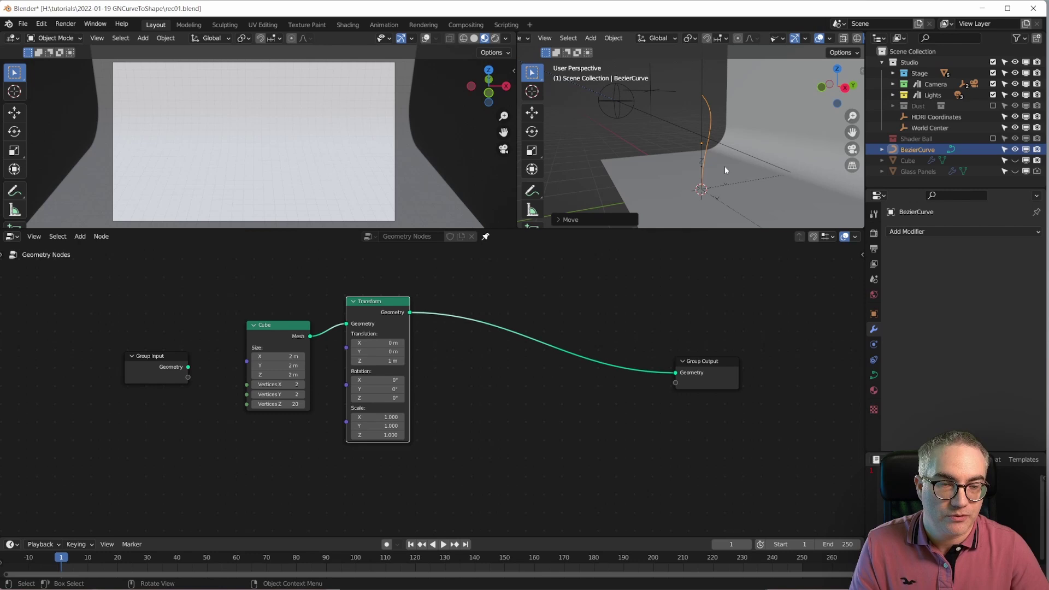
type("rz90")
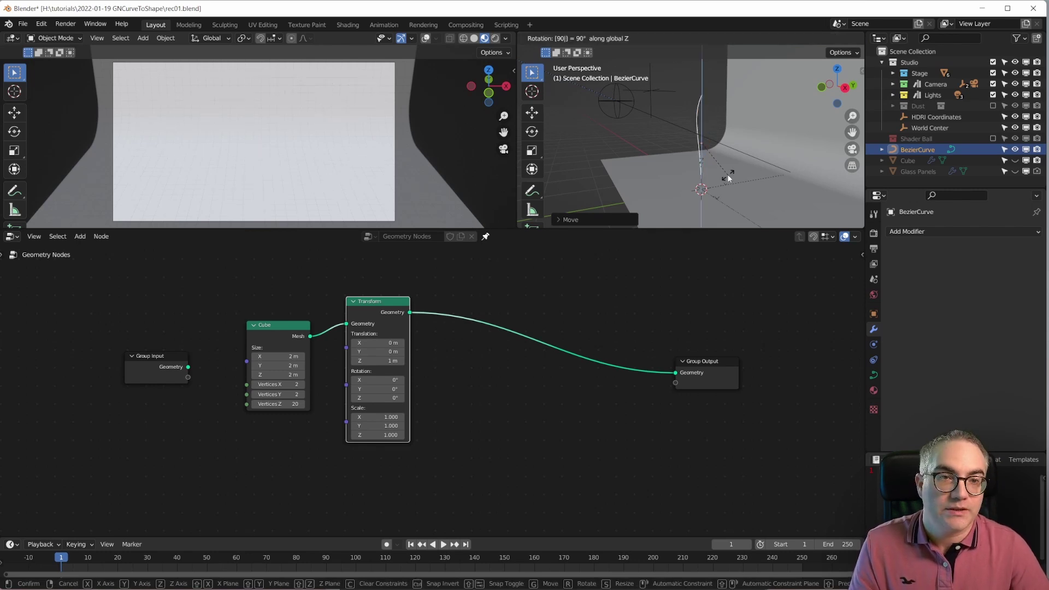
key("Return")
In front orthographic view, move the upright curve to the left along X
key("KP_1")
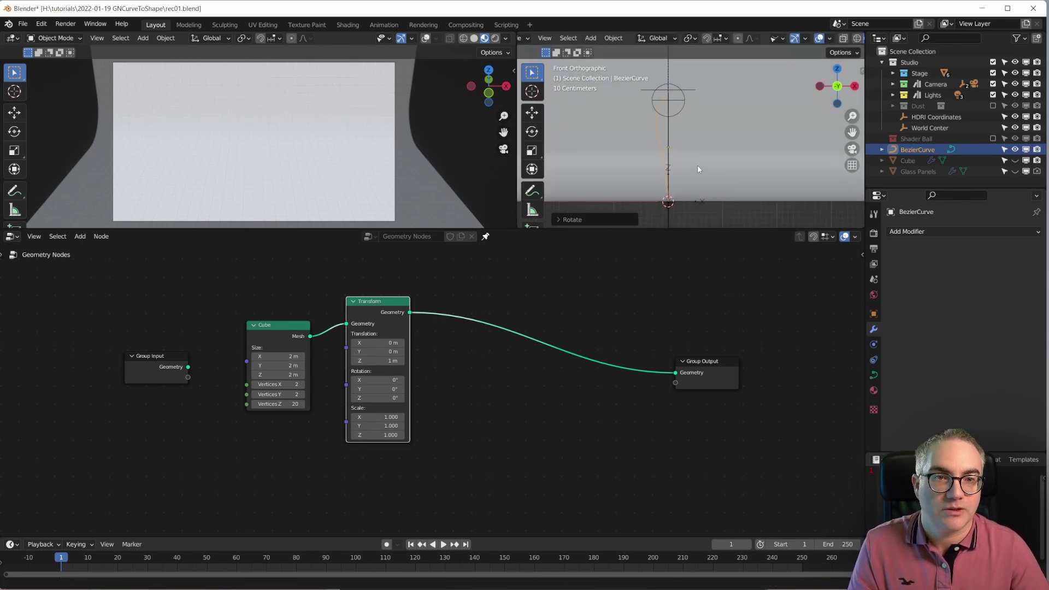
middle_click_drag(703, 169, 685, 157)
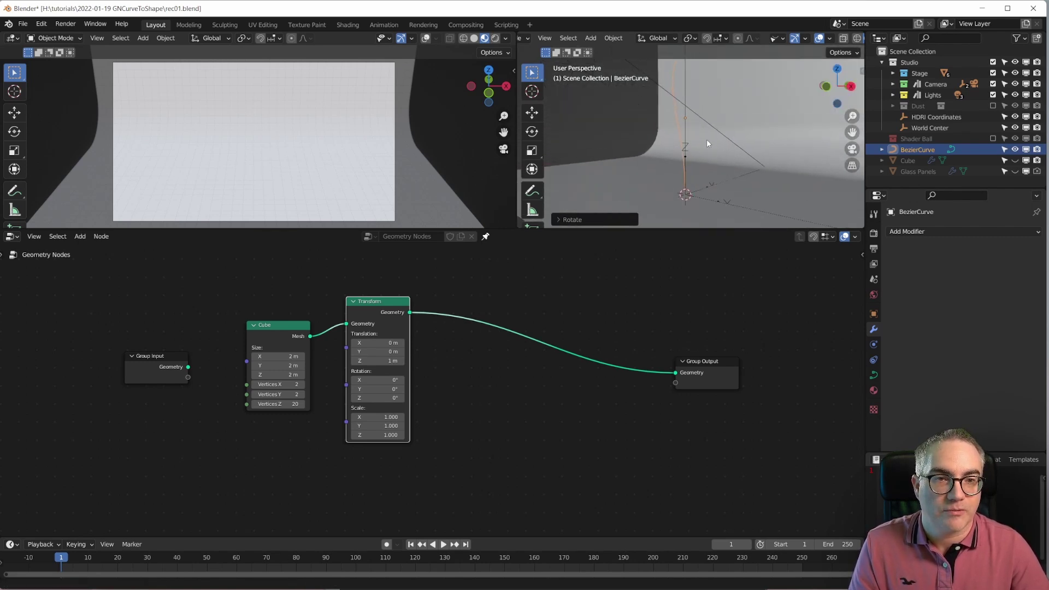
key("KP_1")
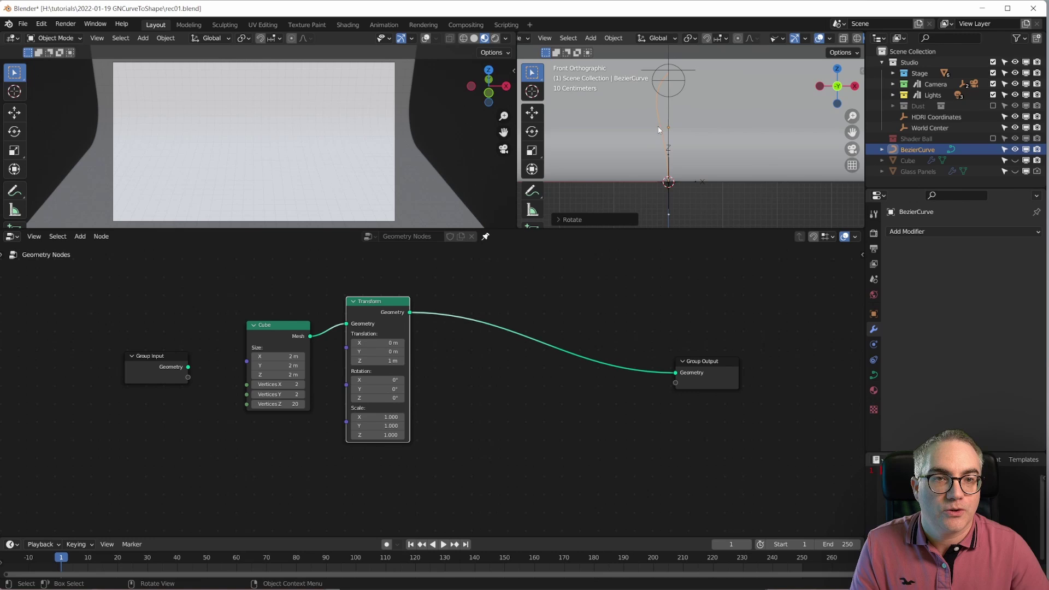
scroll(658, 126, "down", 1)
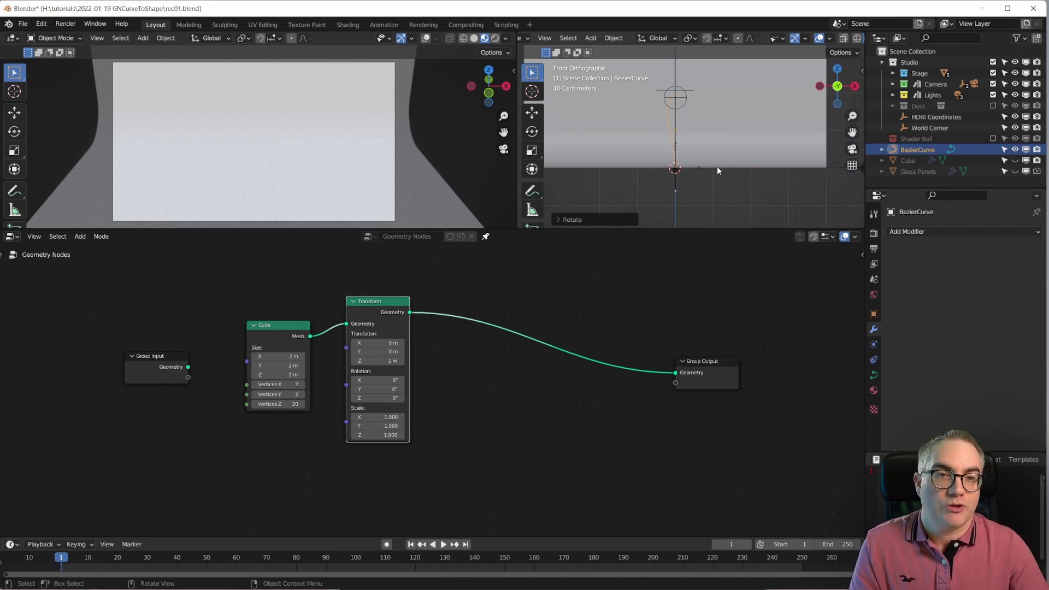
key("g")
key("x")
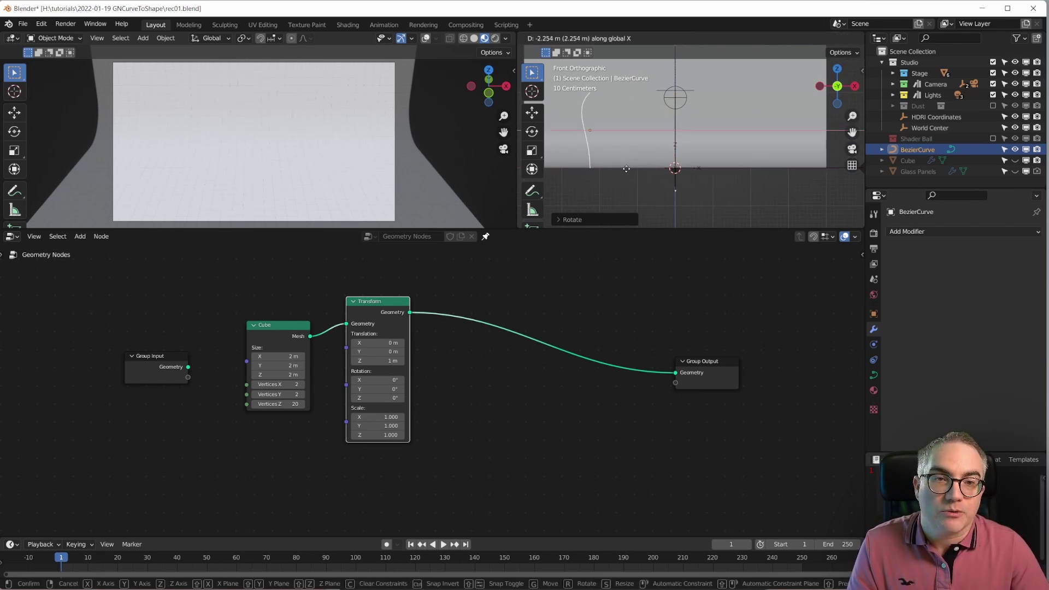
left_click(626, 169)
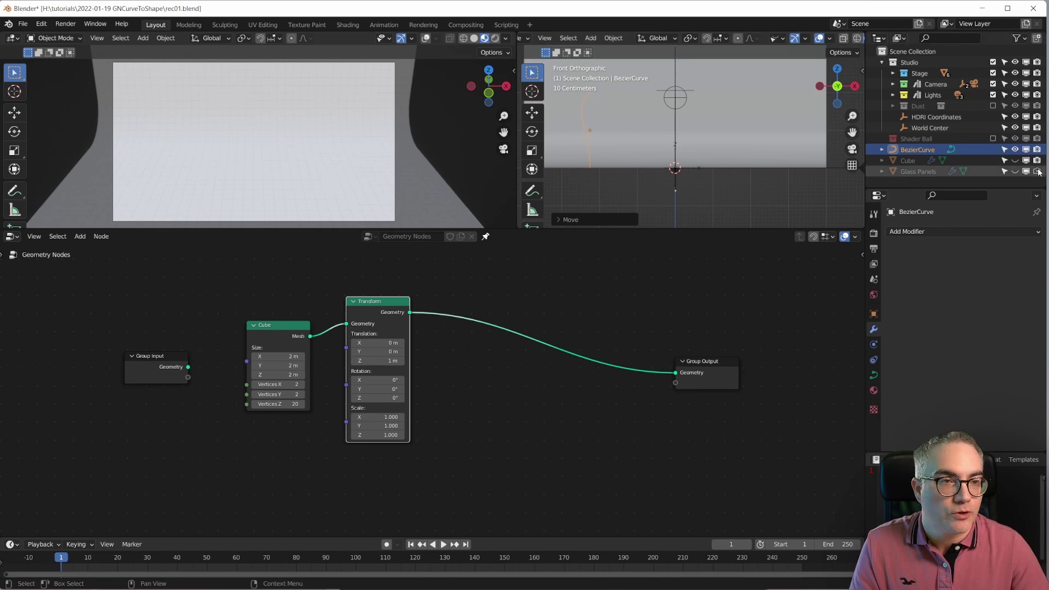
Unhide the cube and slide the curve along X to stand just beside it
left_click(1015, 160)
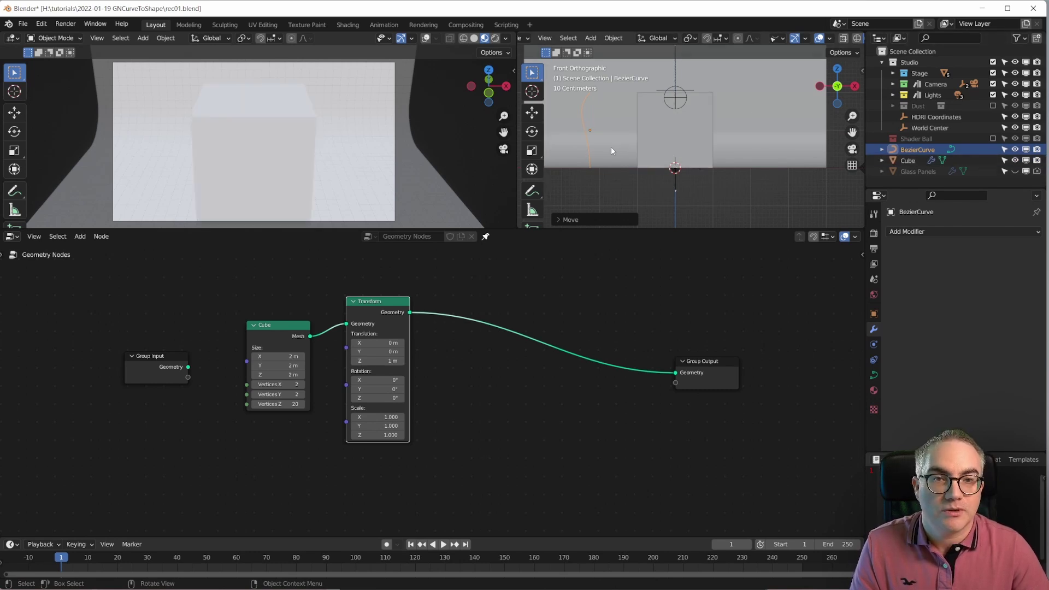
key("g")
key("x")
left_click(650, 153)
scroll(656, 153, "up", 1)
scroll(656, 153, "down", 2)
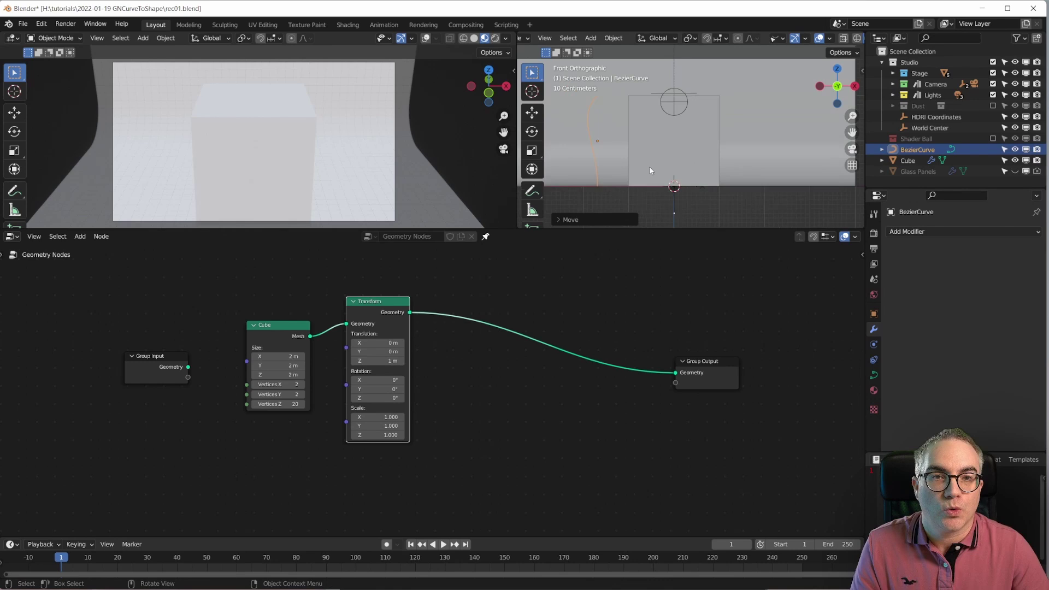
Apply all transforms to the curve and check its Object properties values
key("ctrl+a")
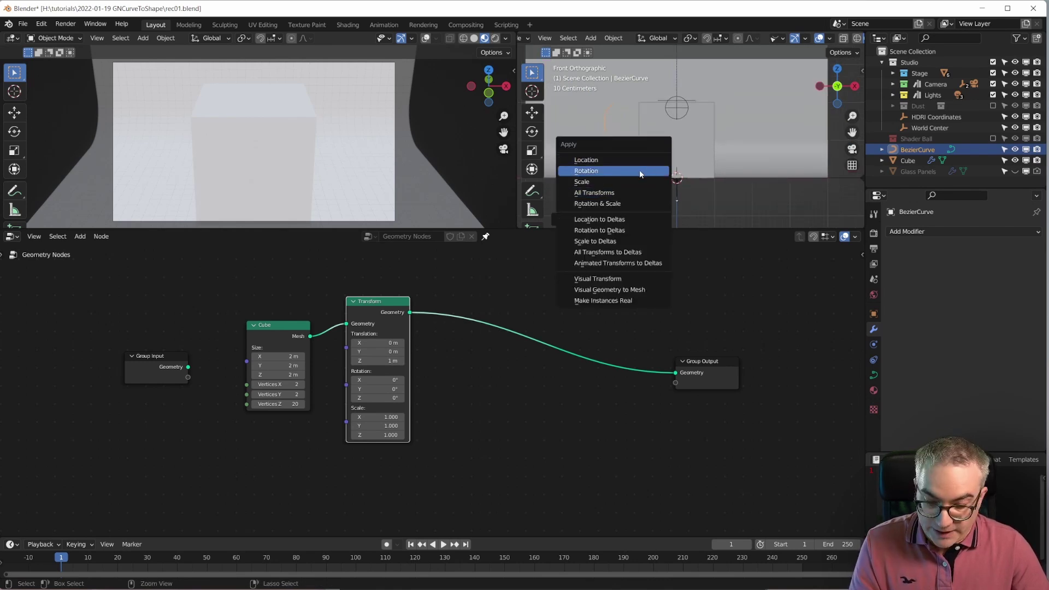
left_click(636, 192)
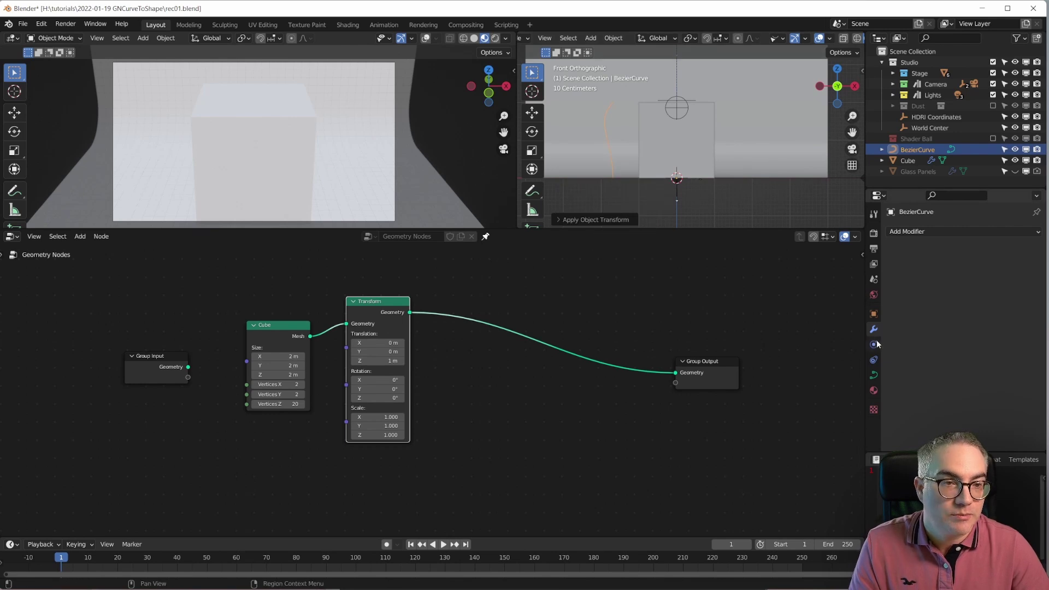
left_click(874, 313)
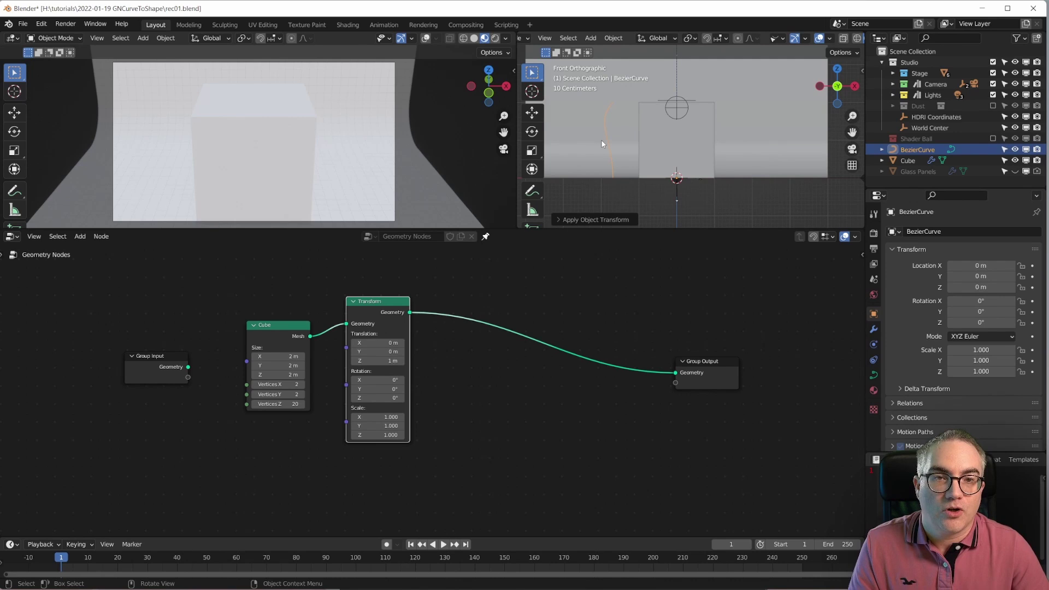
scroll(603, 142, "up", 2)
In Edit Mode, nudge the curve's top control point slightly left and down
key("Tab")
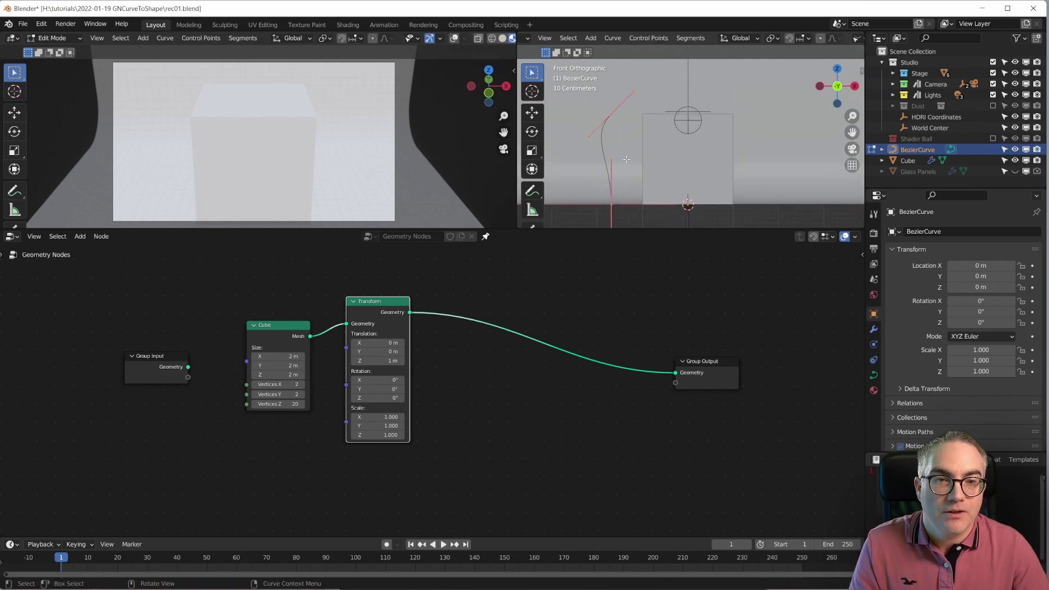
left_click_drag(608, 109, 629, 127)
left_click(610, 203)
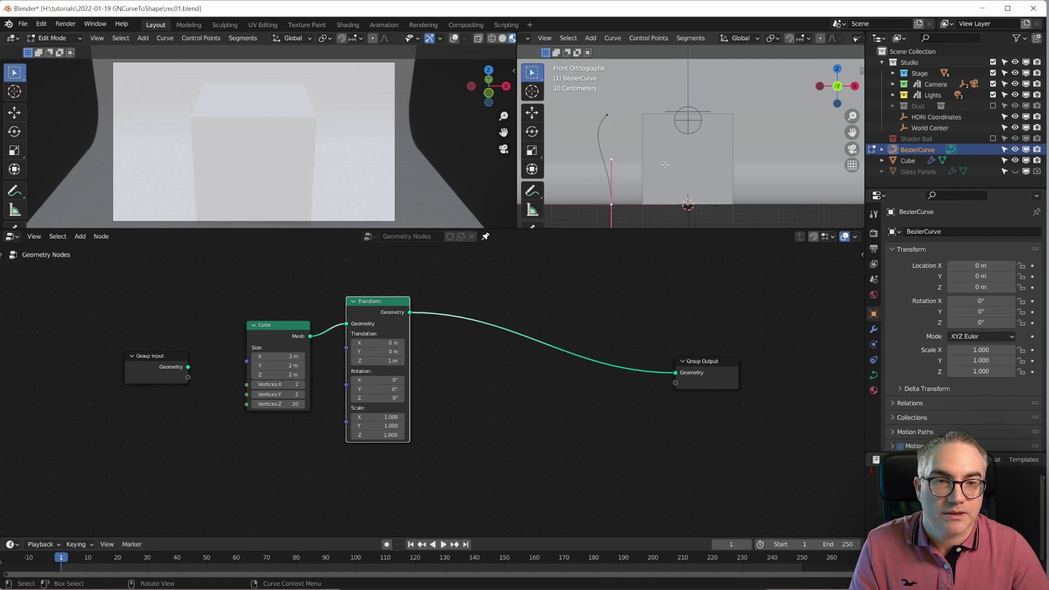
key("g")
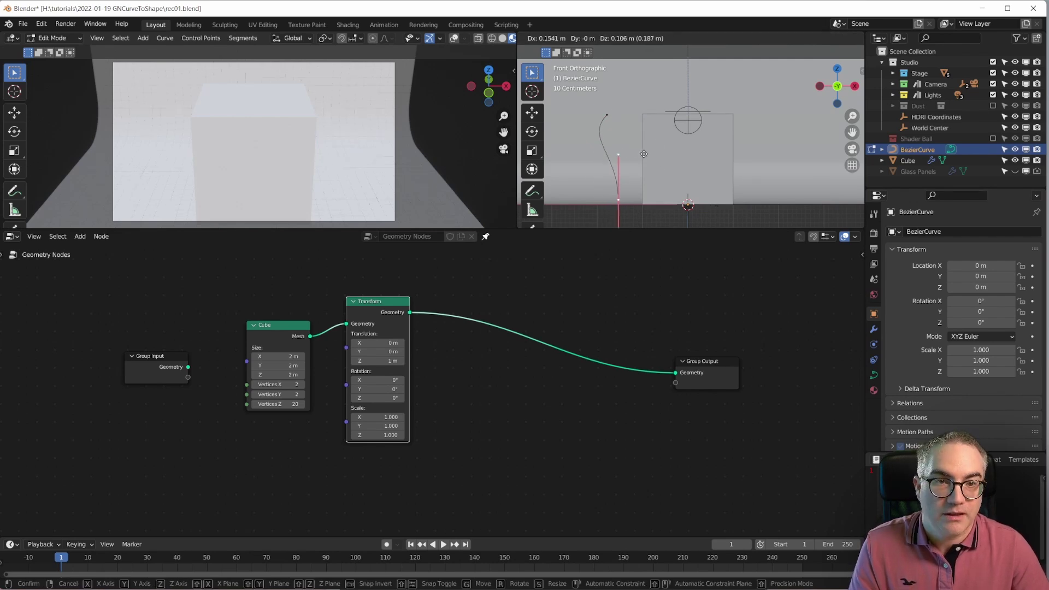
key("Escape")
key("Tab")
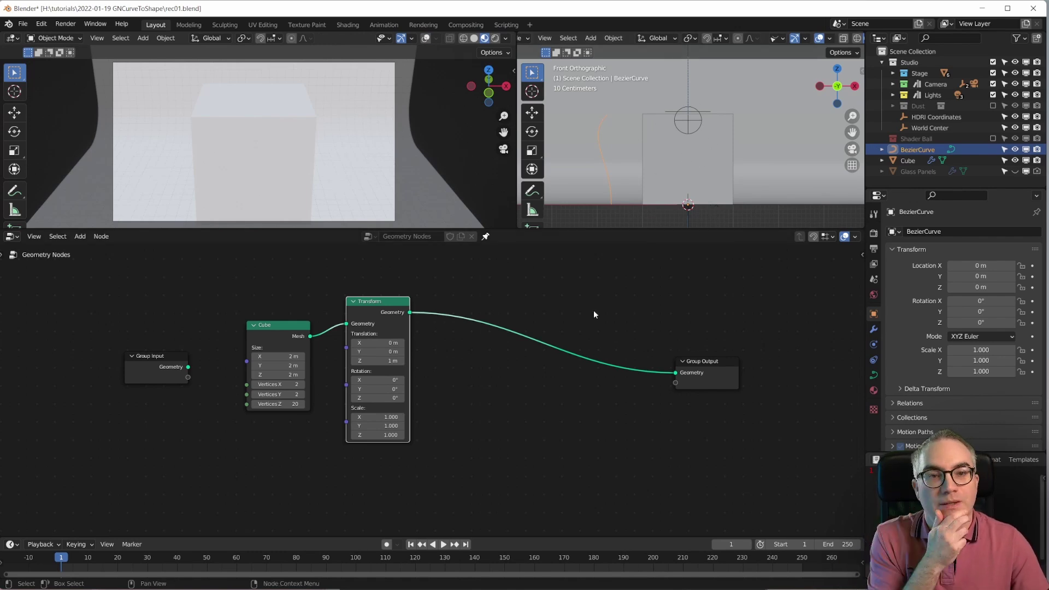
Shift the Transform node left, pan the node graph, and push Group Output further right
left_click_drag(366, 313, 349, 310)
middle_click_drag(572, 346, 552, 301)
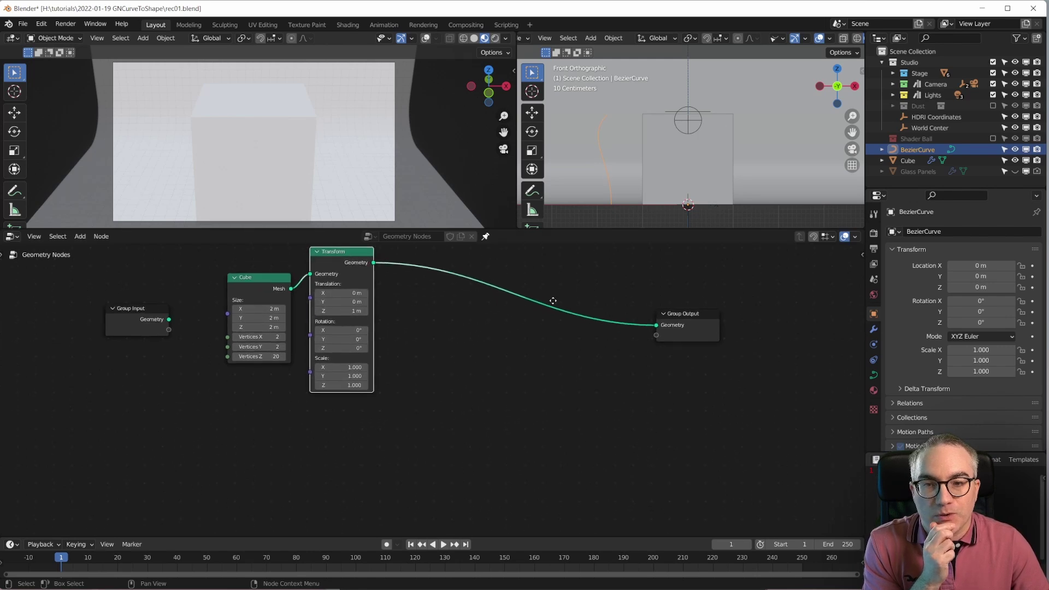
left_click_drag(687, 314, 759, 325)
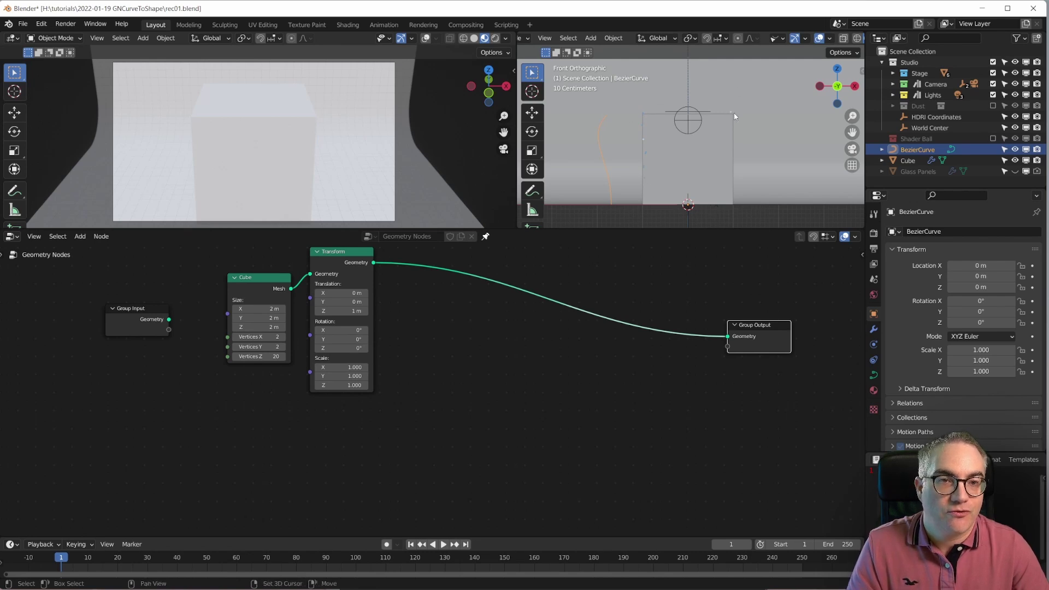
middle_click_drag(733, 112, 688, 166)
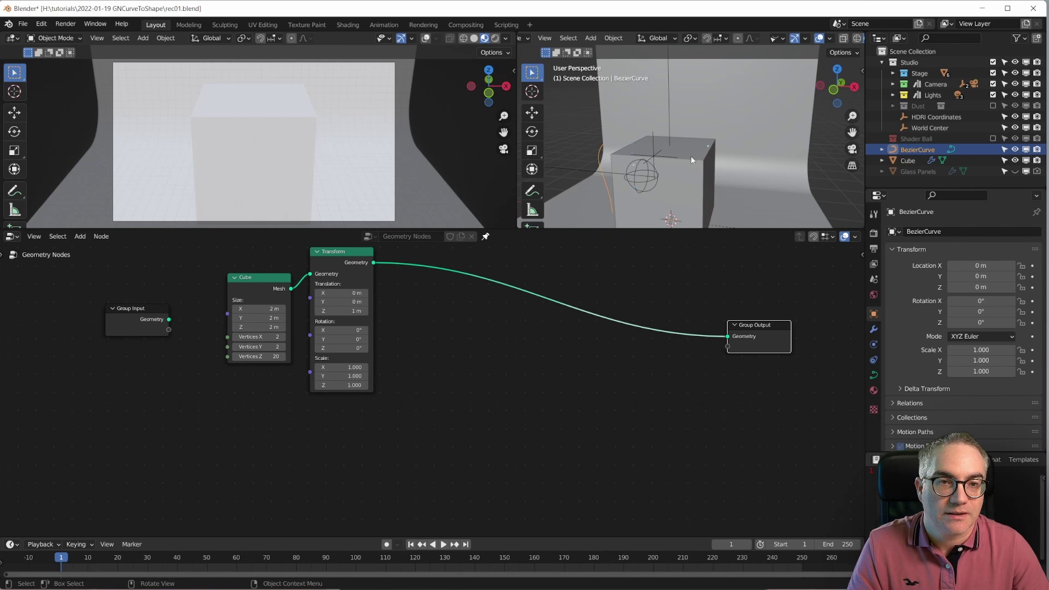
key("KP_1")
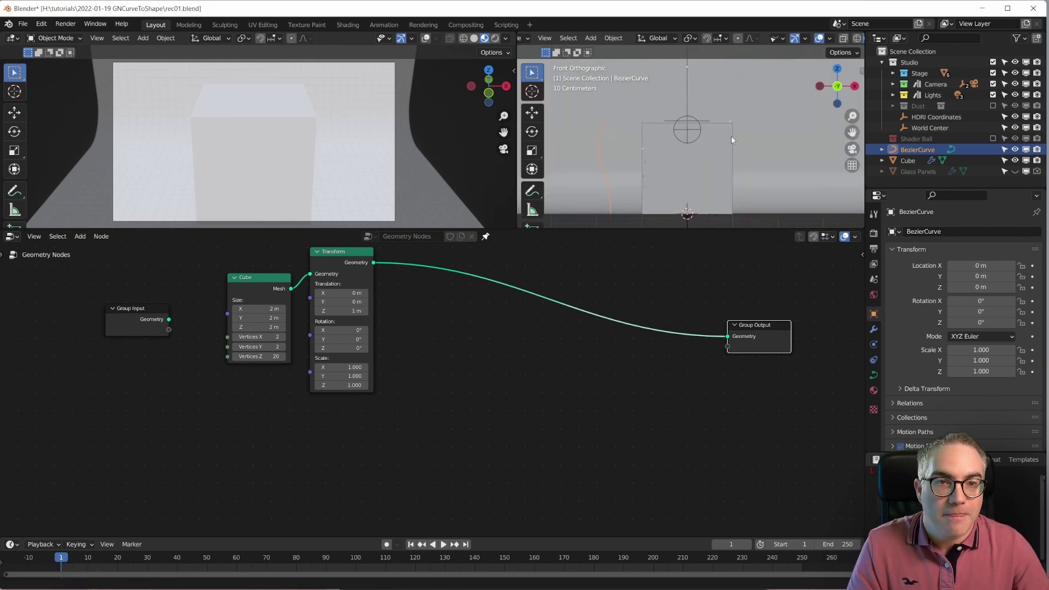
middle_click_drag(731, 136, 734, 120, "shift")
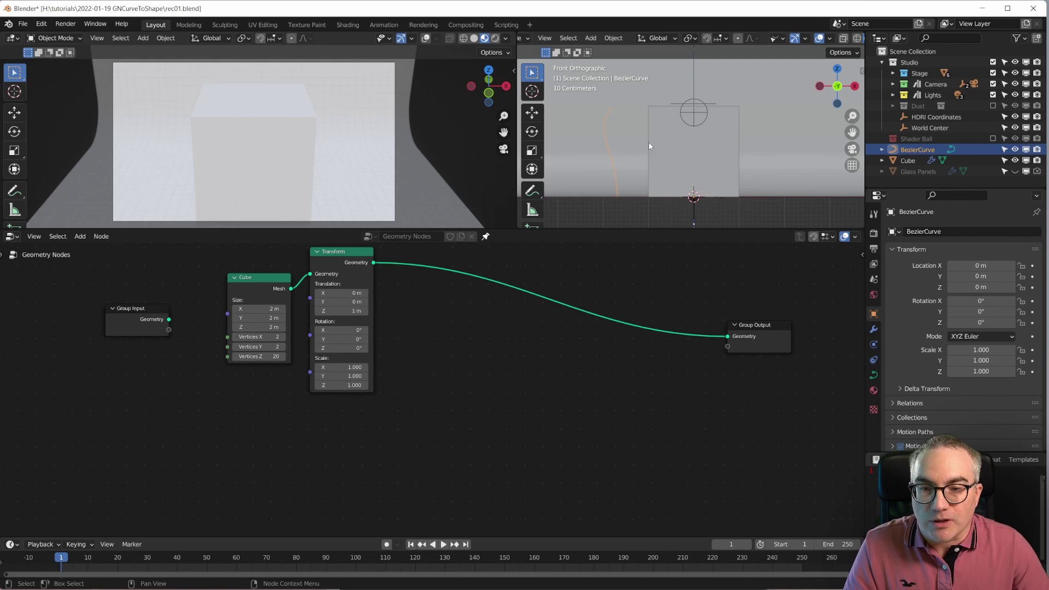
Add an Object Info node below the existing node graph
key("shift+a")
mouse_move(229, 411)
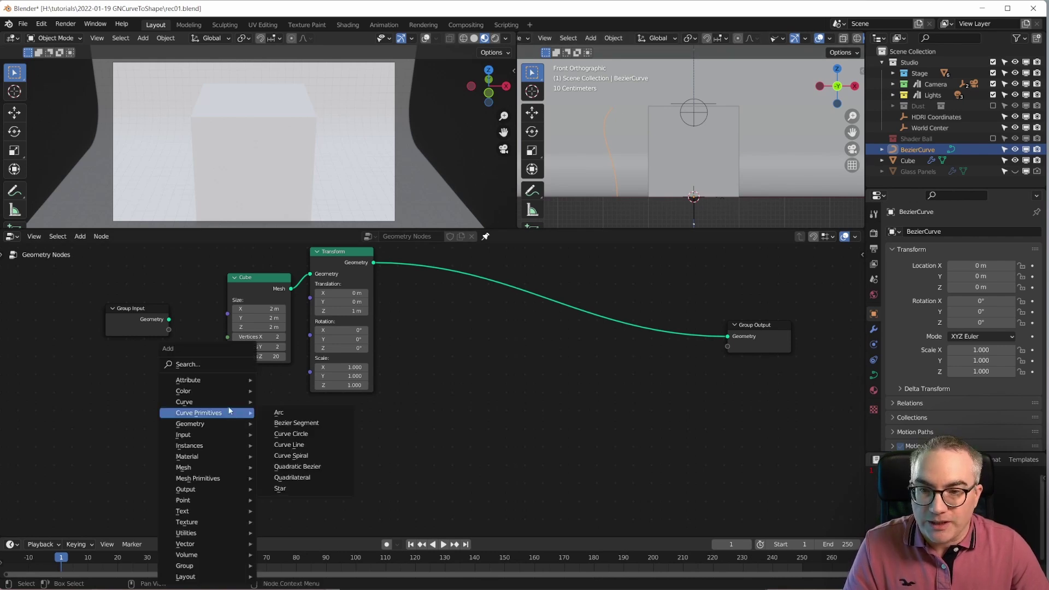
key("Escape")
key("shift+a")
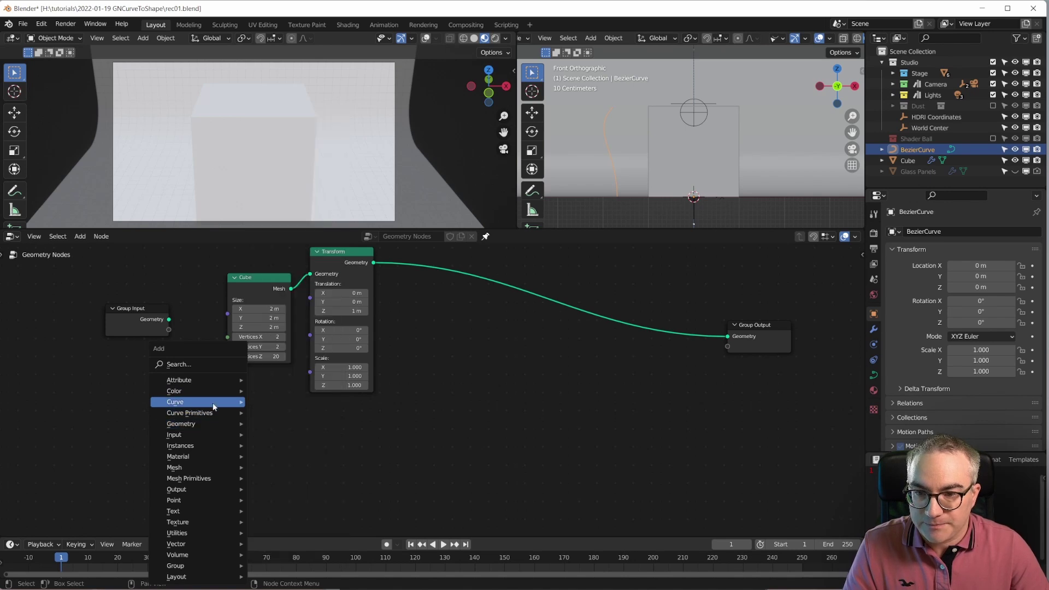
mouse_move(201, 435)
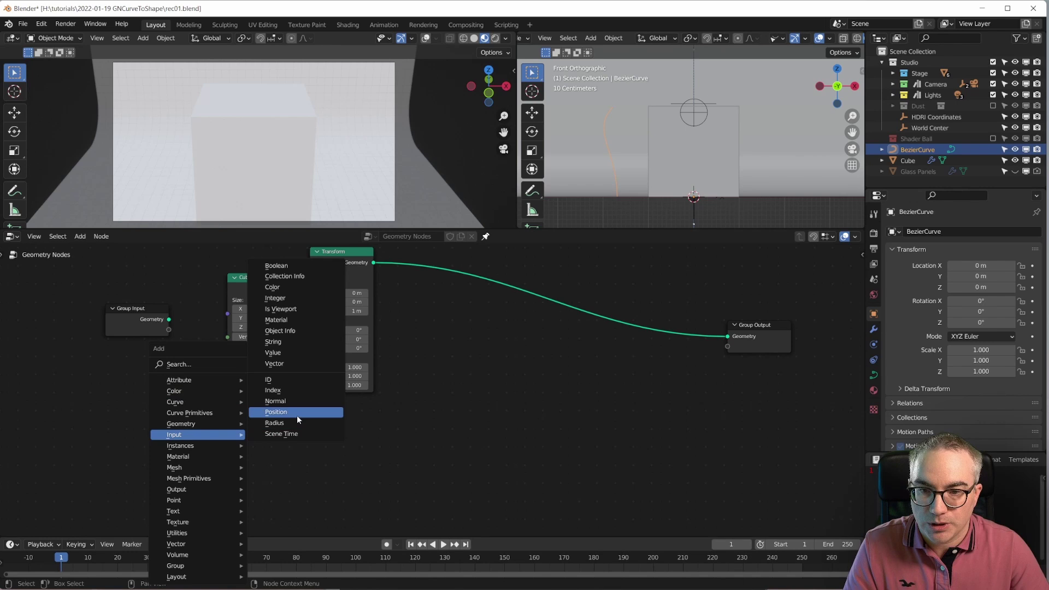
left_click(307, 336)
left_click(92, 392)
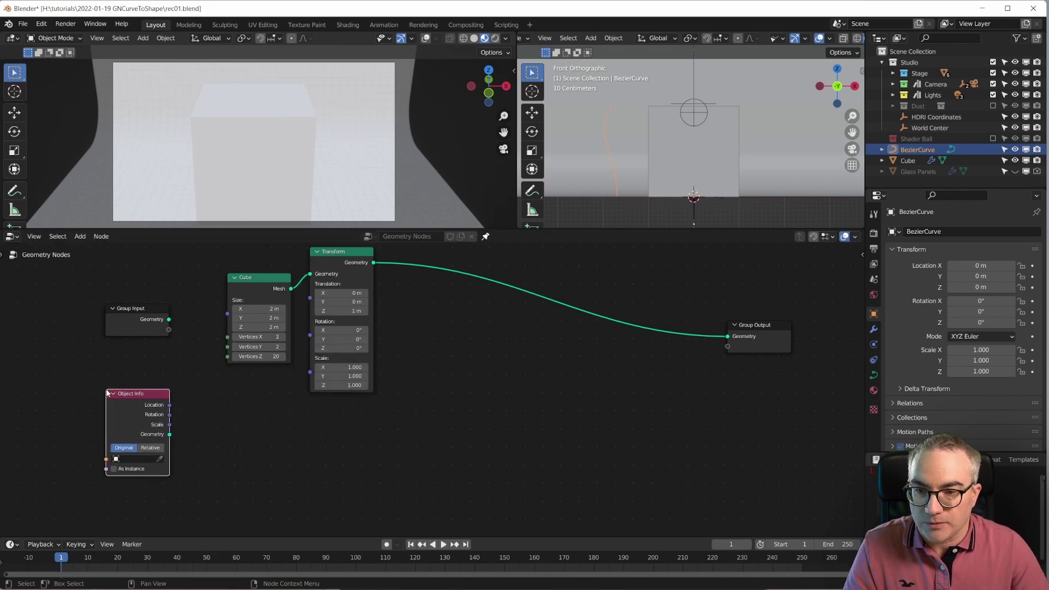
Set the Object Info node's object to BezierCurve
left_click(159, 459)
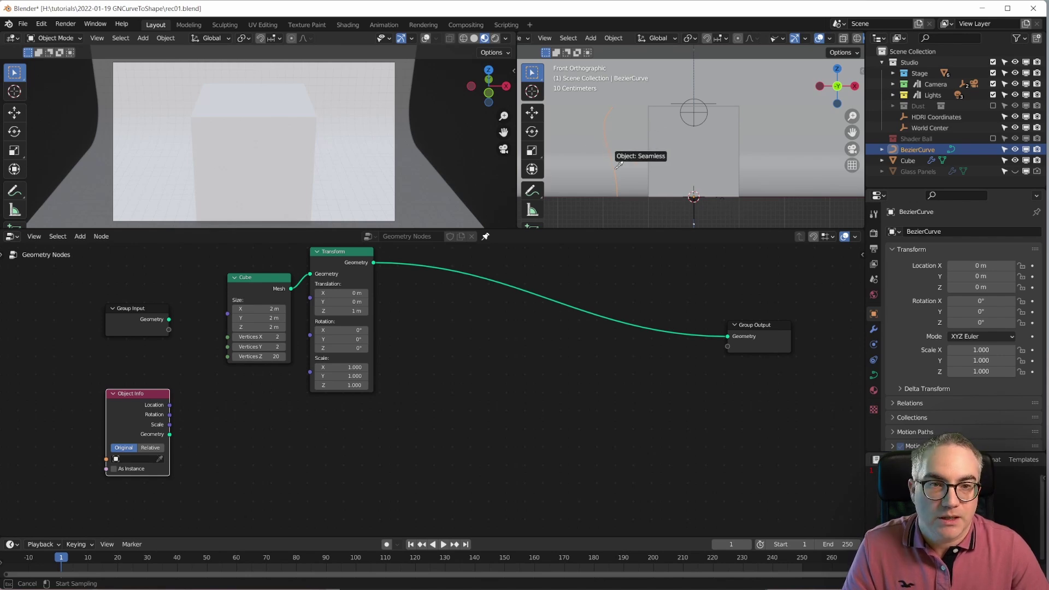
key("Escape")
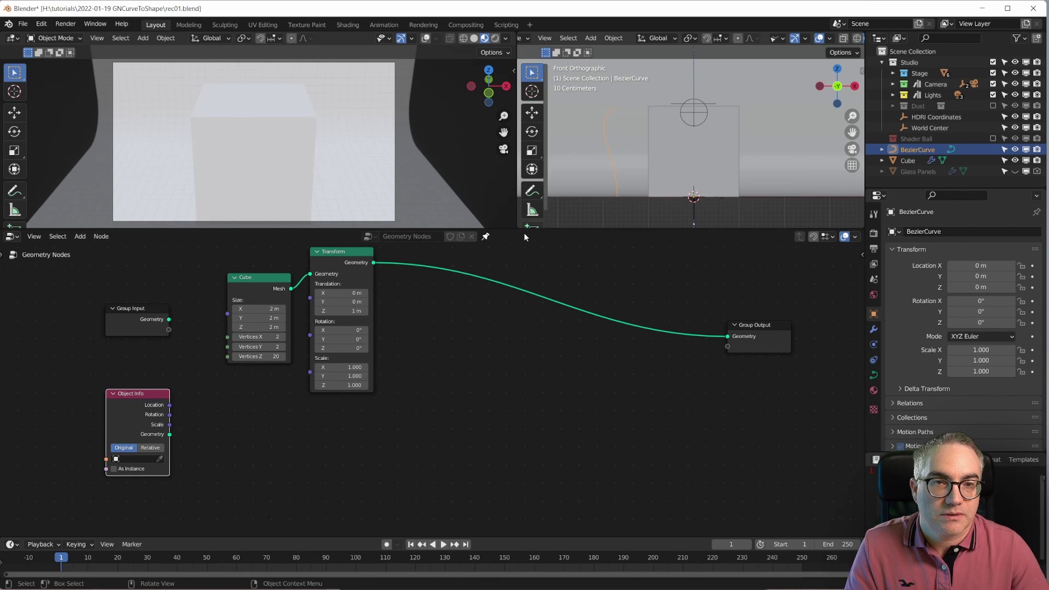
left_click(136, 458)
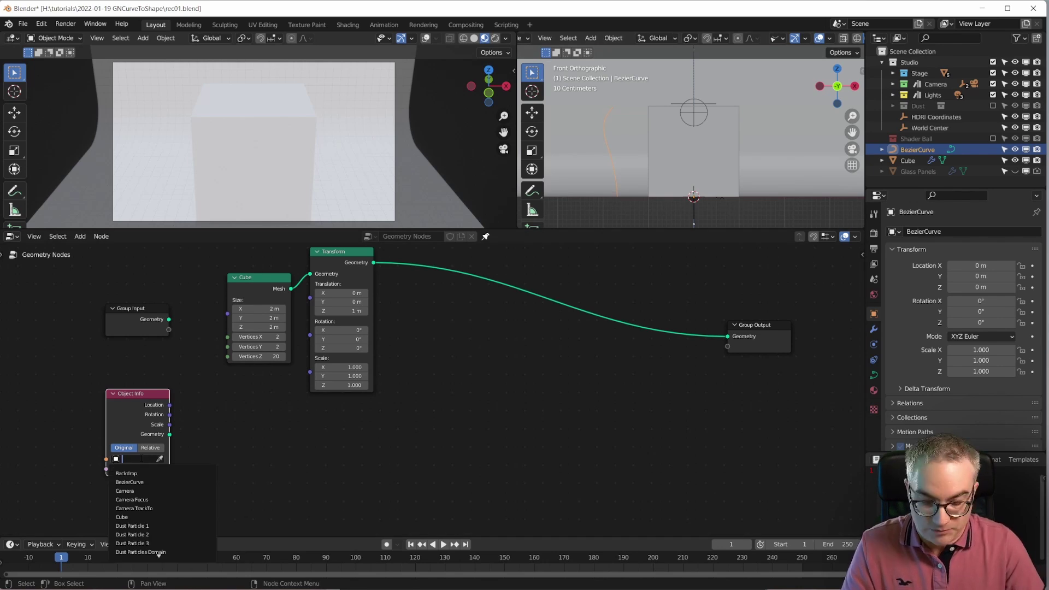
type("bez")
left_click(174, 473)
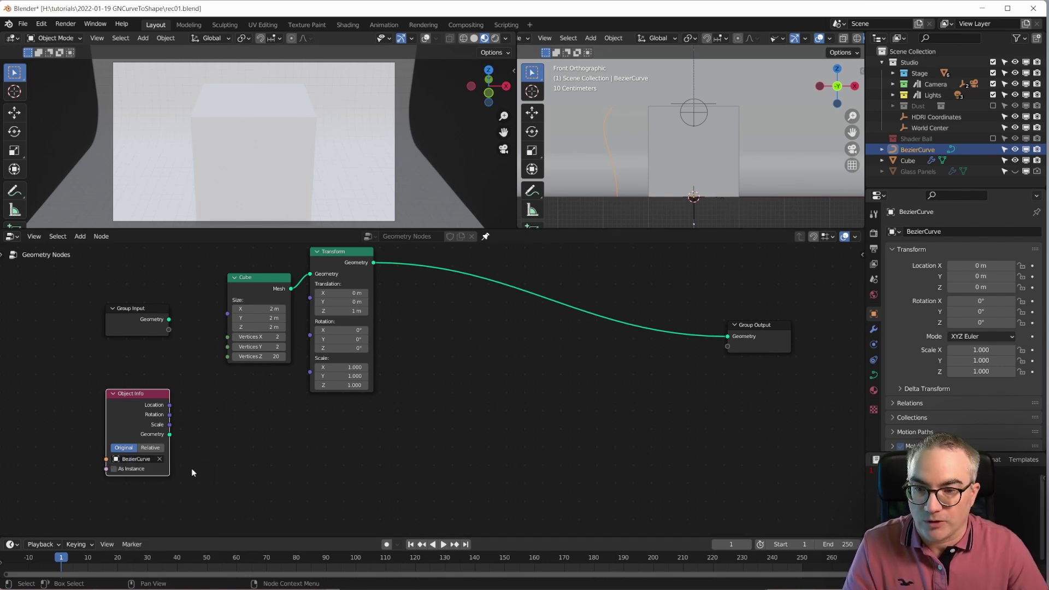
Reposition the Object Info node toward the lower left of the graph
key("g")
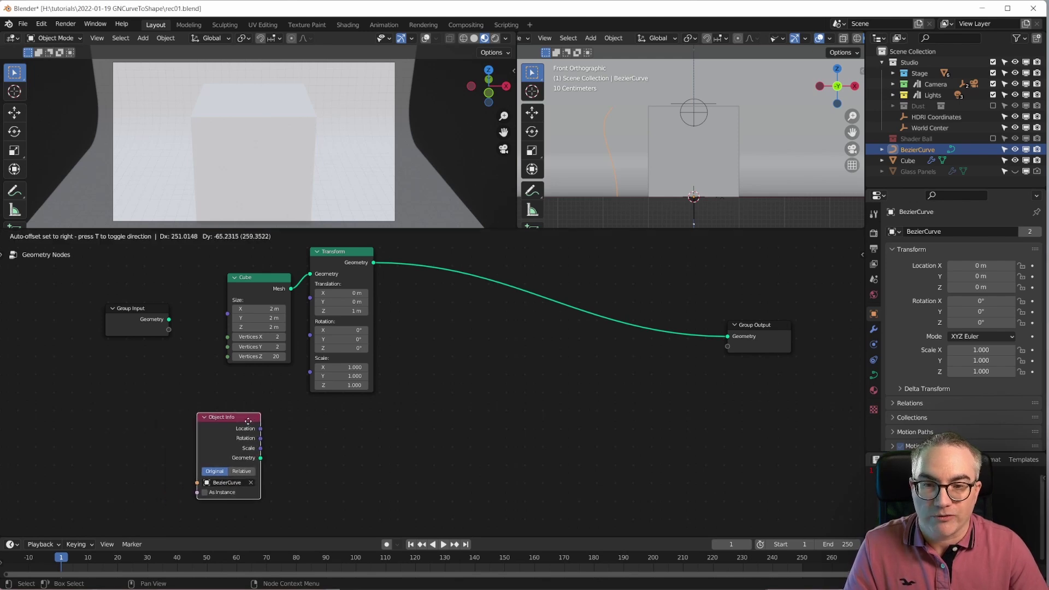
left_click(265, 425)
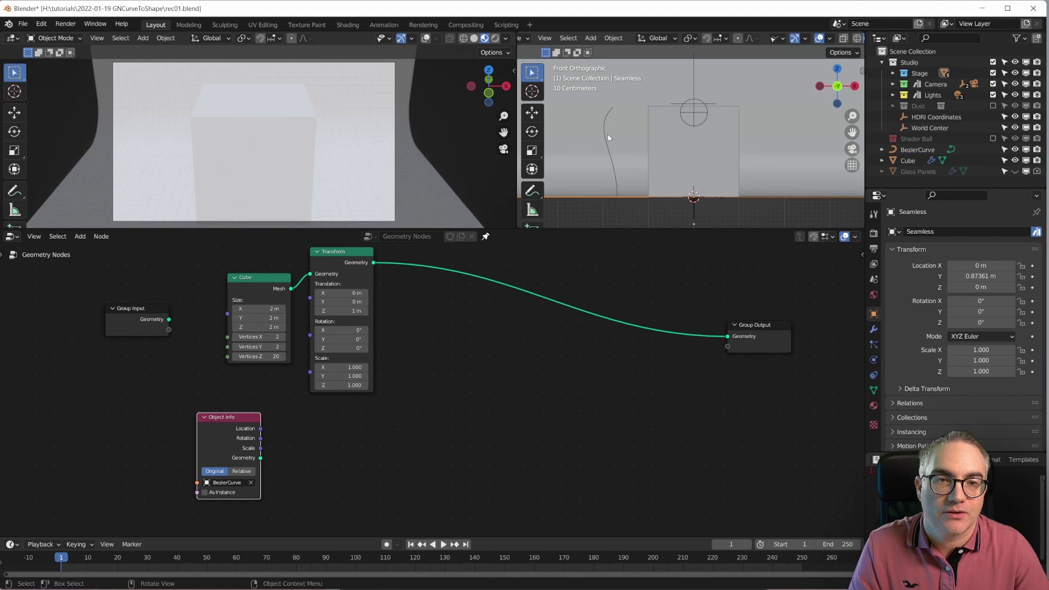
key("Tab")
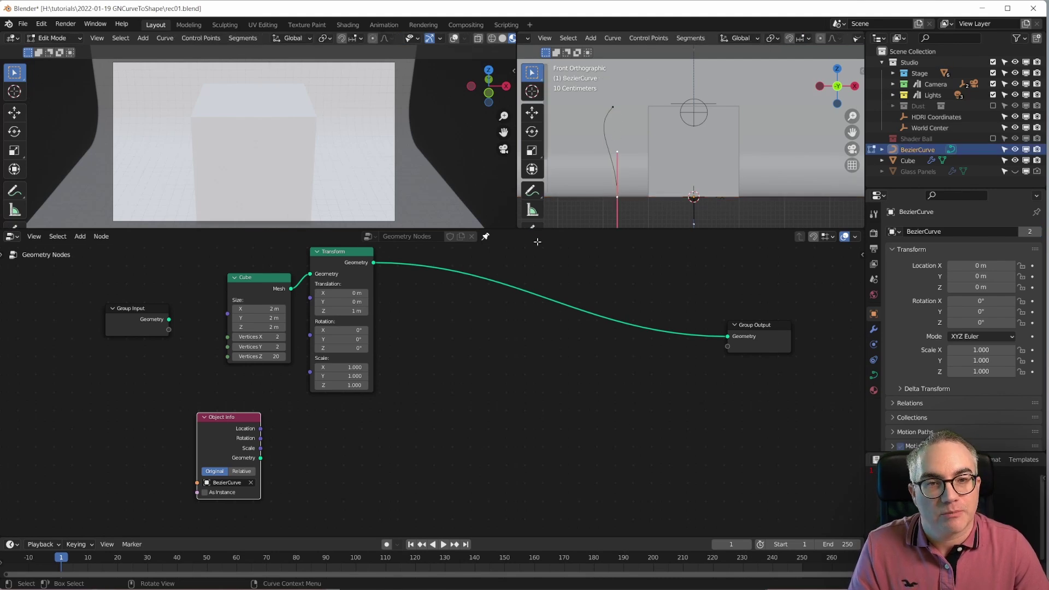
key("Tab")
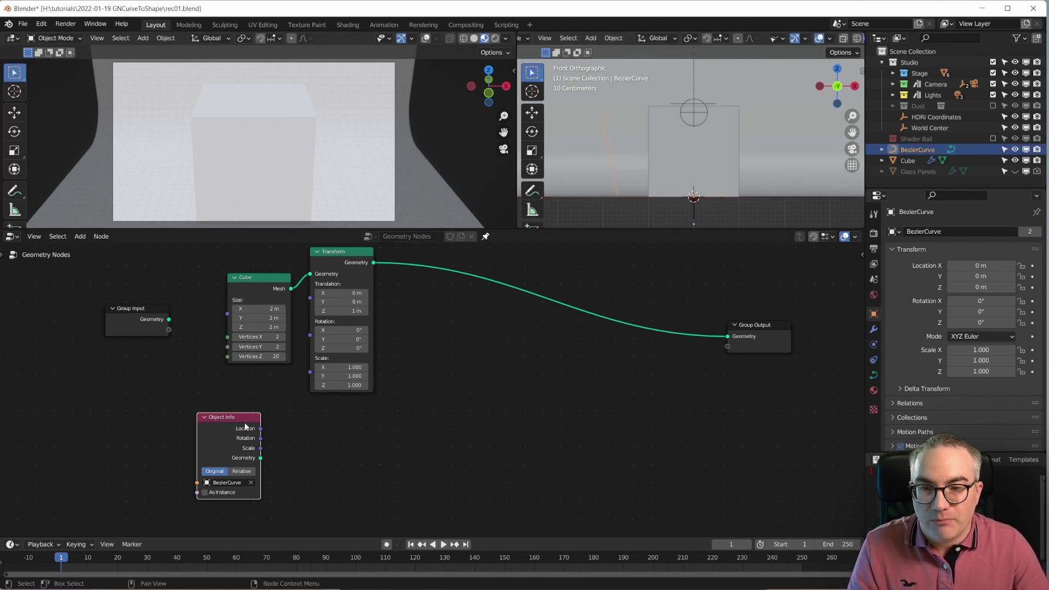
left_click_drag(245, 427, 159, 416)
middle_click_drag(341, 476, 325, 459)
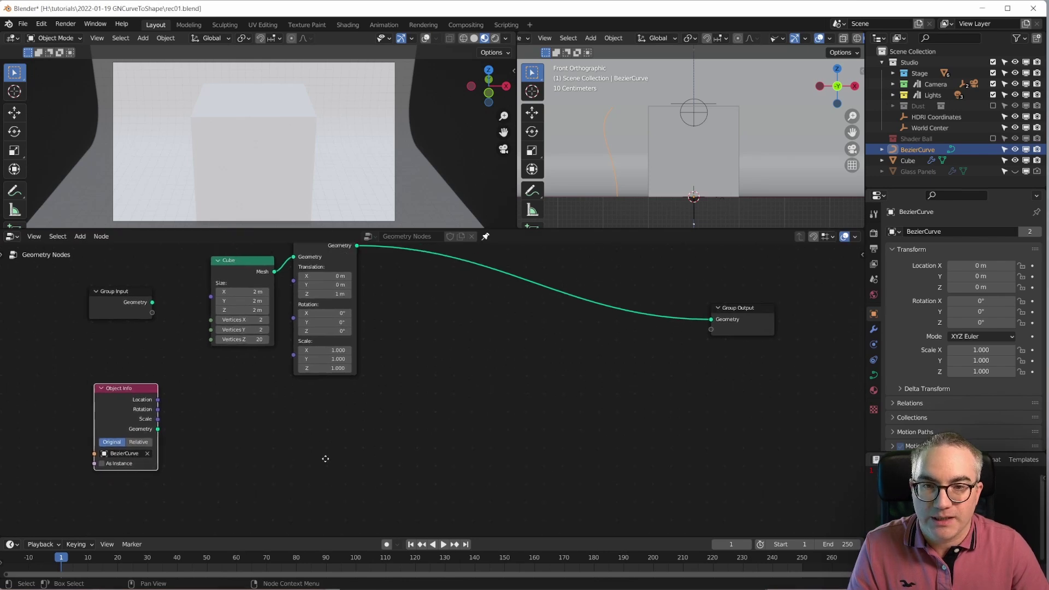
scroll(325, 459, "up", 1)
Add a Resample Curve node (Count 10) fed by Object Info's Geometry output
key("shift+a")
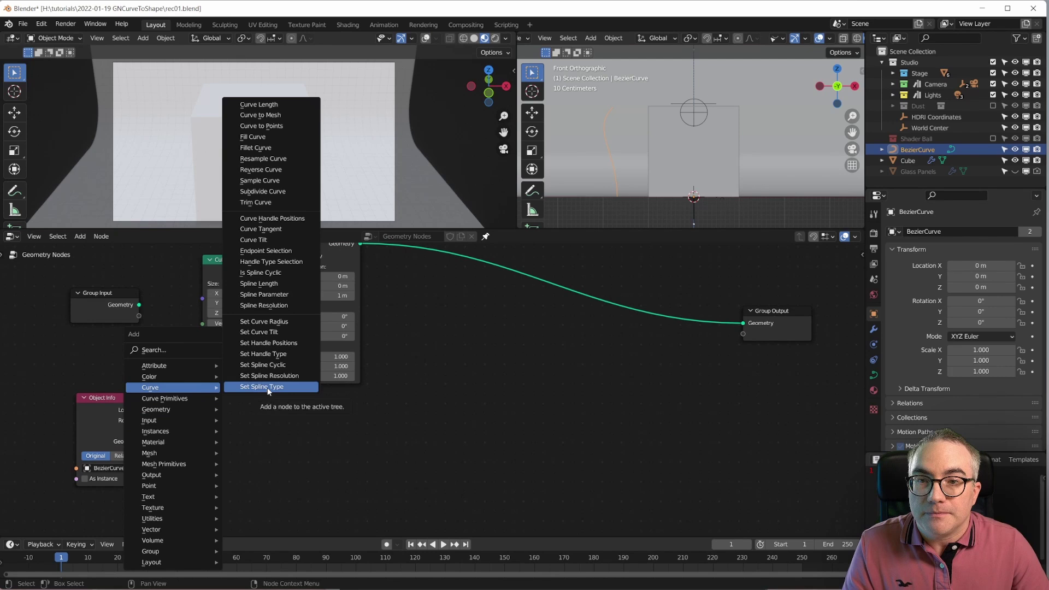
left_click(263, 158)
left_click(175, 395)
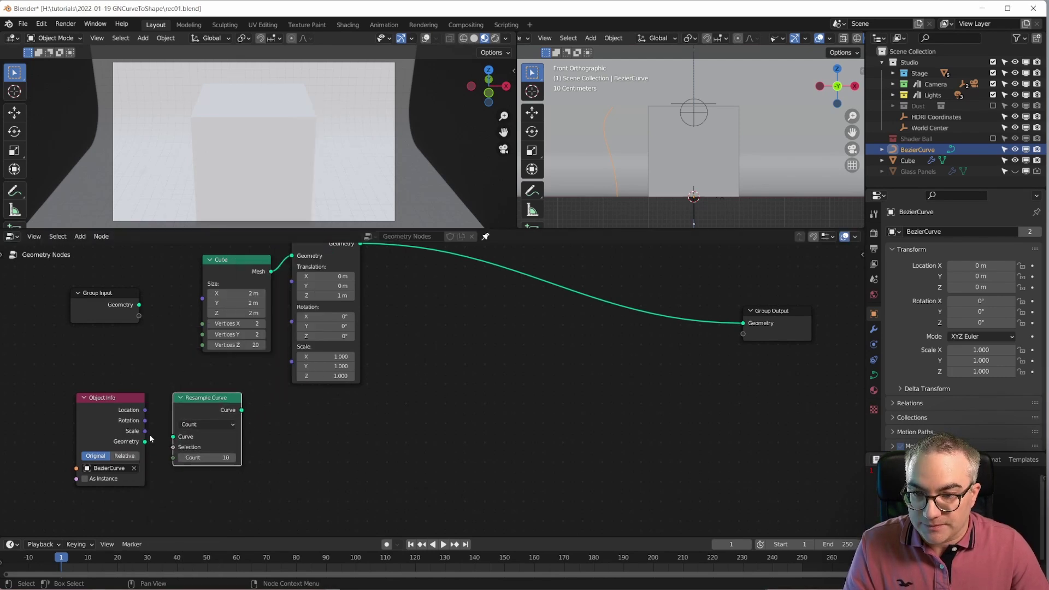
left_click_drag(145, 442, 245, 455)
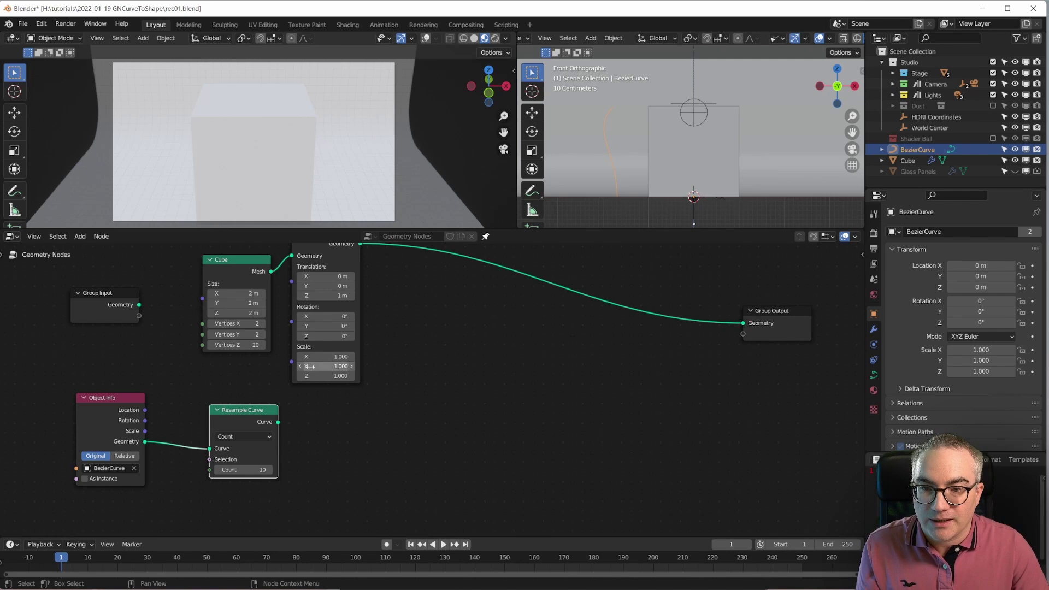
scroll(263, 353, "up", 1)
scroll(382, 414, "up", 1)
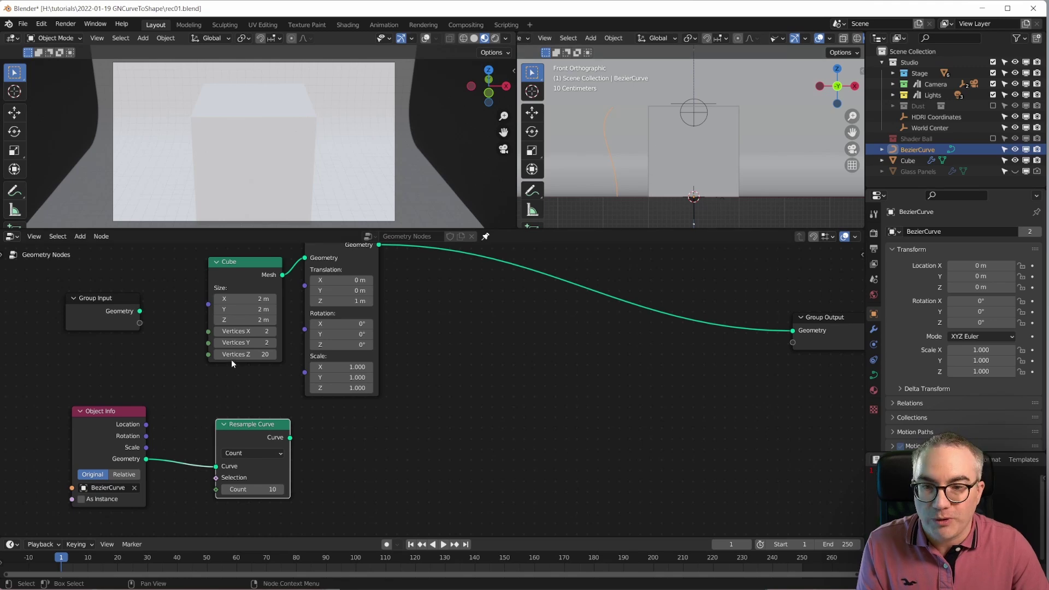
left_click_drag(96, 298, 77, 270)
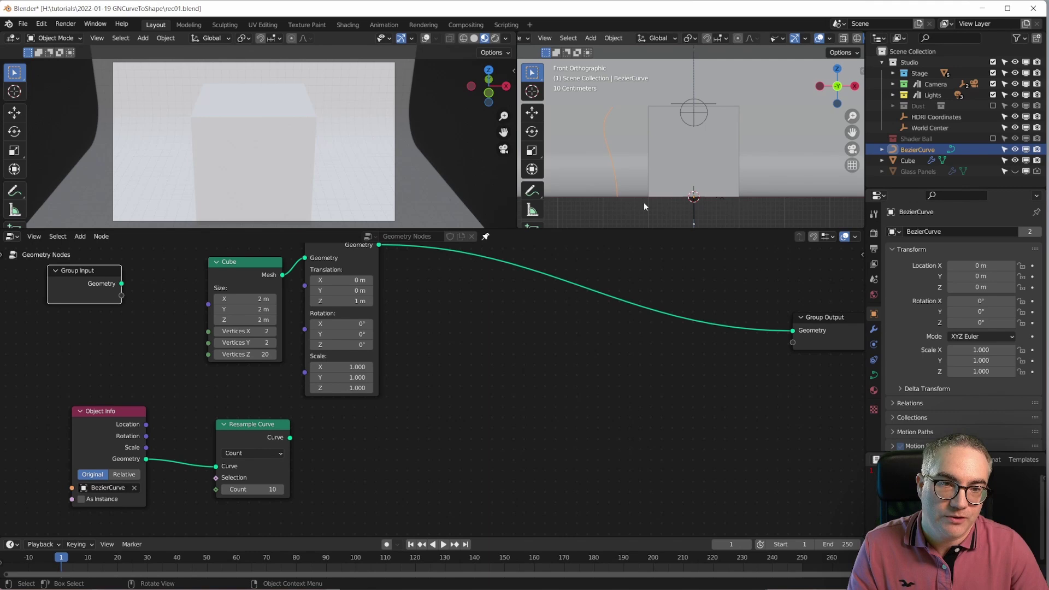
Add an Integer input node left of the Cube node and set its value to 20
key("shift+a")
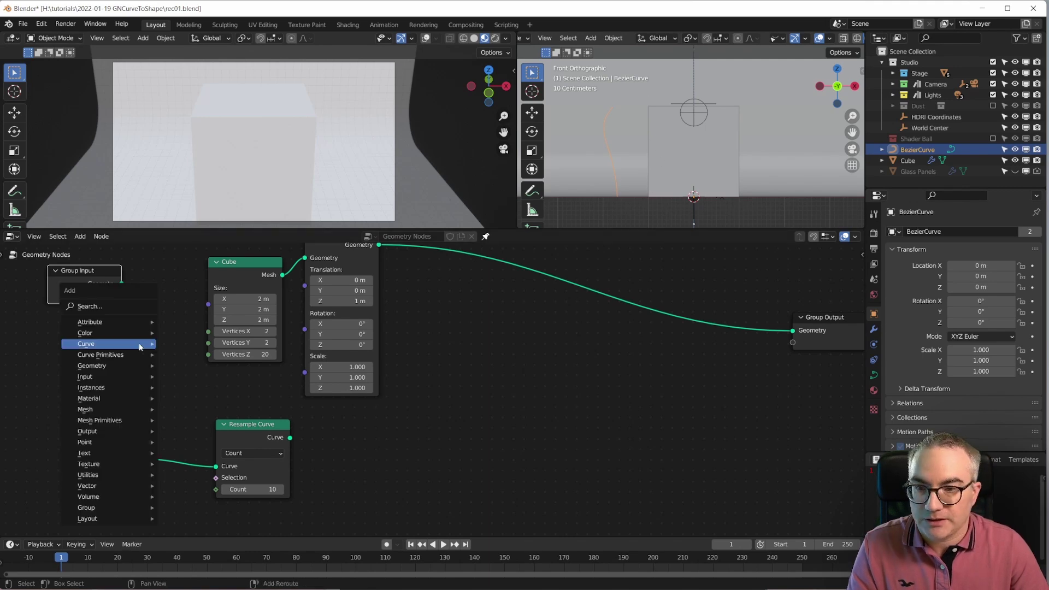
mouse_move(121, 376)
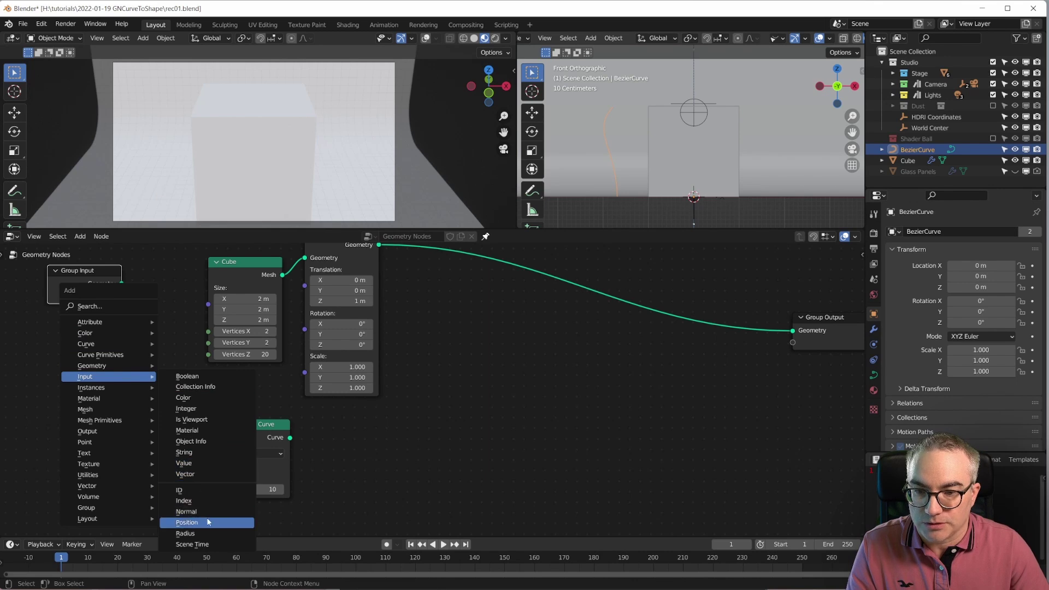
left_click(205, 408)
left_click(71, 329)
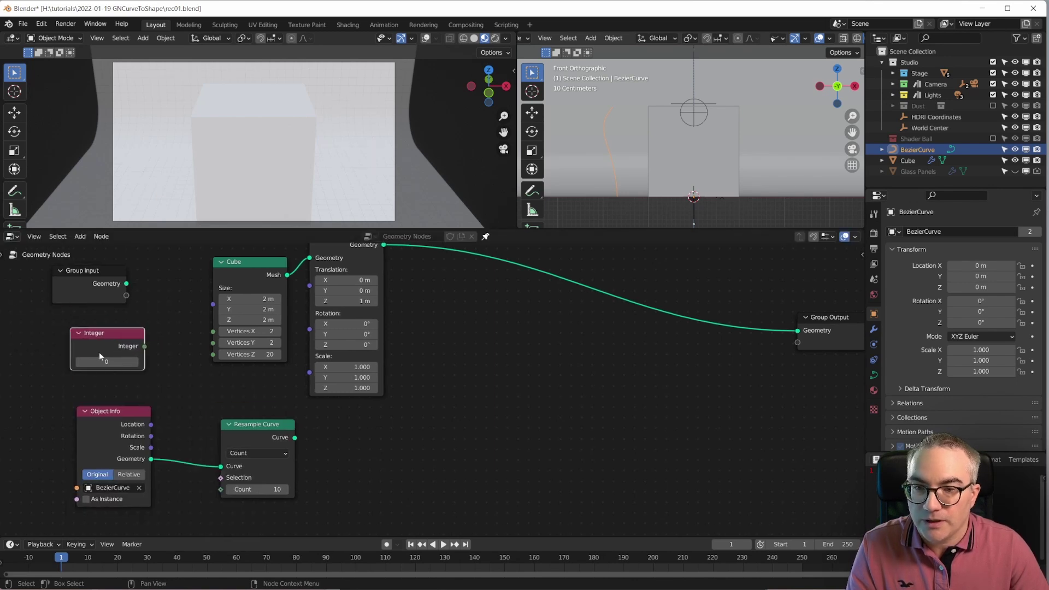
left_click(104, 362)
type("20")
key("Return")
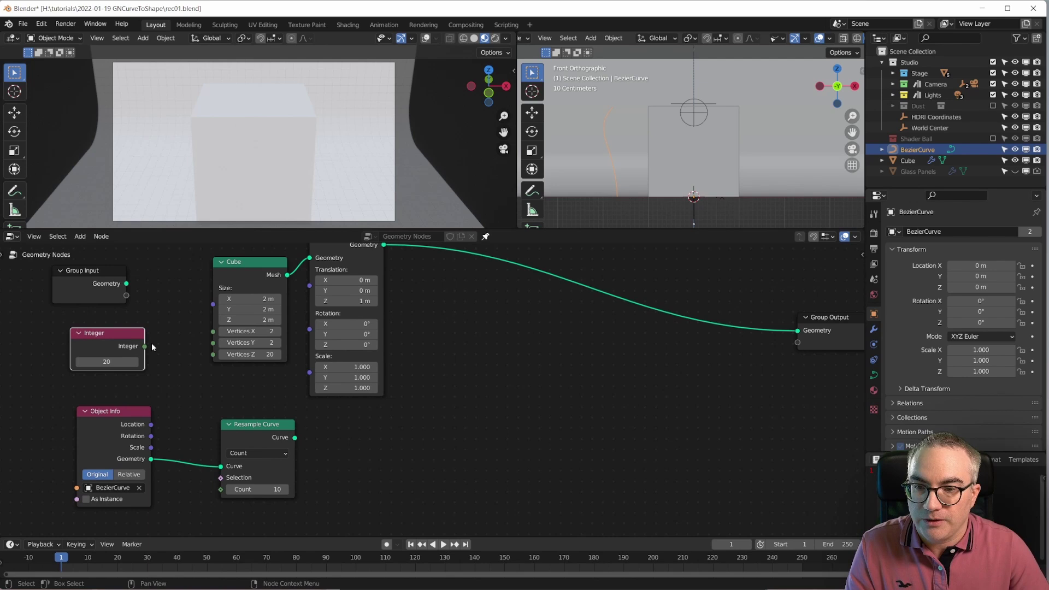
Wire the Integer into the Cube's Vertices Z and the Resample Curve Count
left_click_drag(144, 346, 221, 489)
left_click_drag(261, 431, 254, 441)
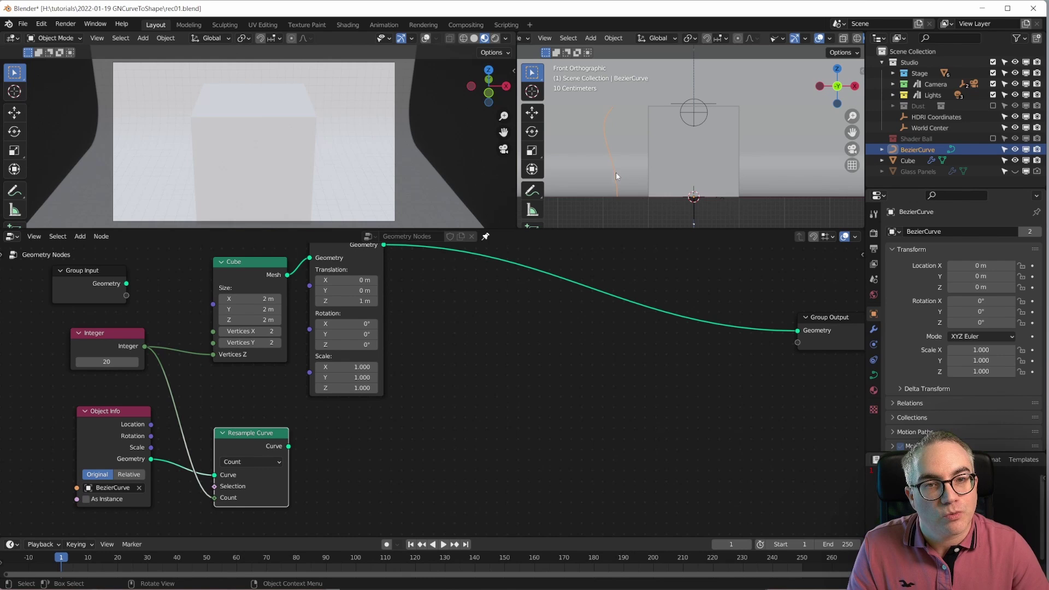
scroll(624, 160, "down", 2)
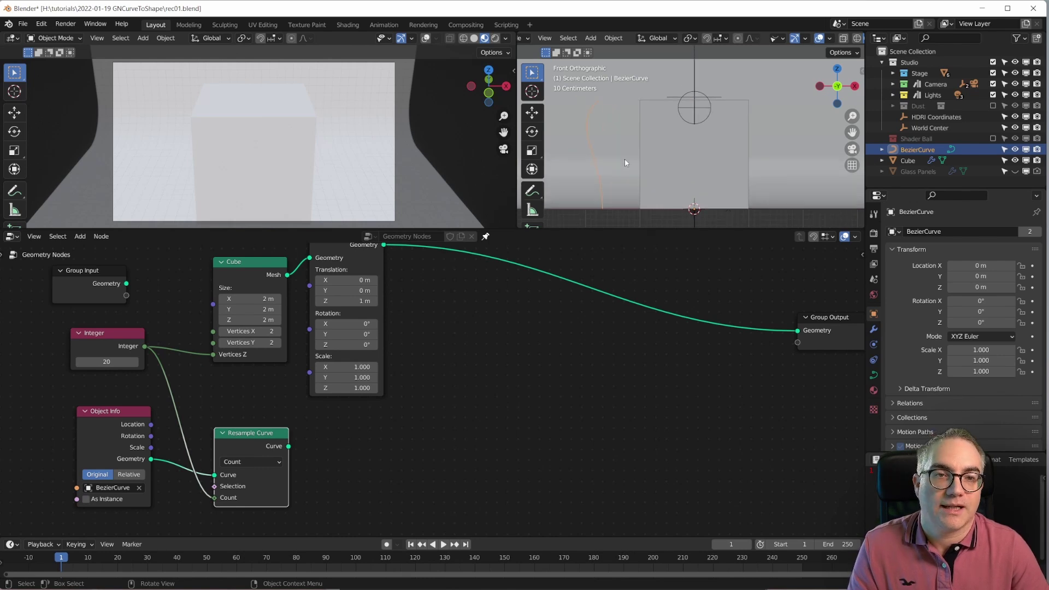
scroll(624, 159, "up", 1)
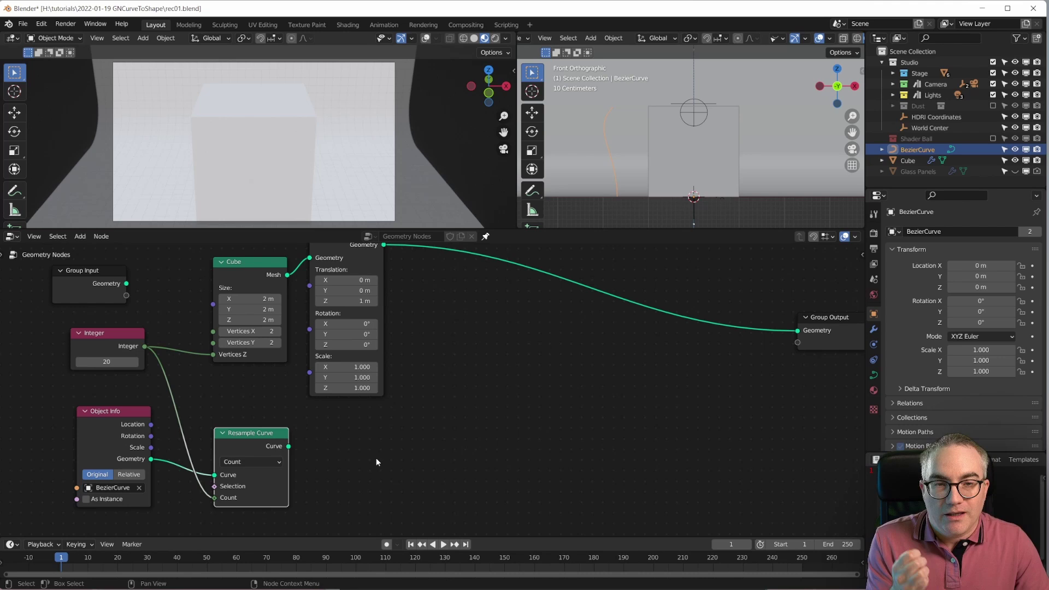
middle_click_drag(307, 444, 293, 434)
Add a Curve to Mesh node fed by the Resample Curve output
left_click_drag(274, 438, 365, 449)
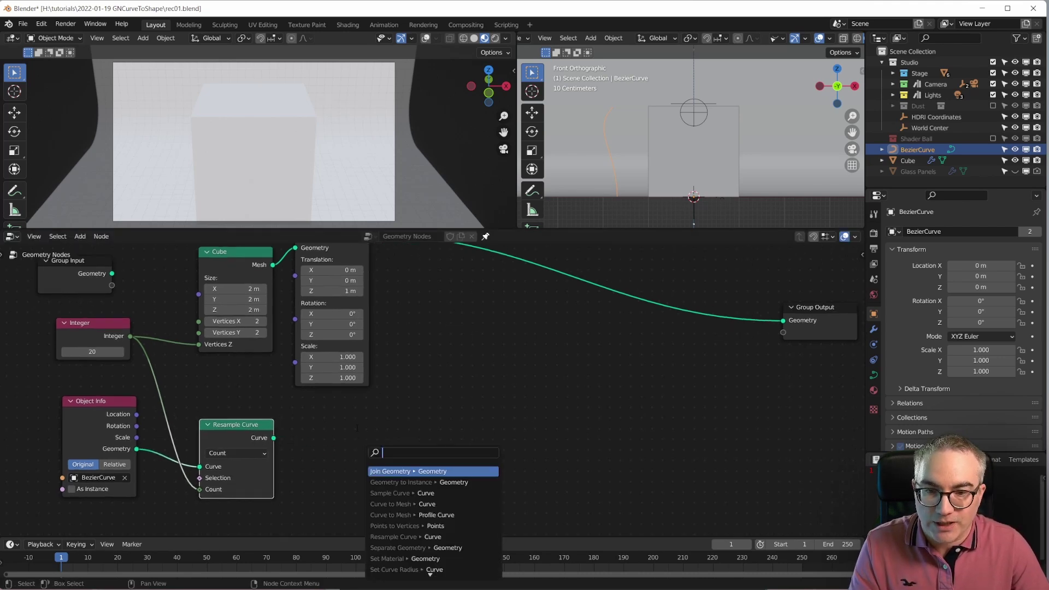
type("mesh")
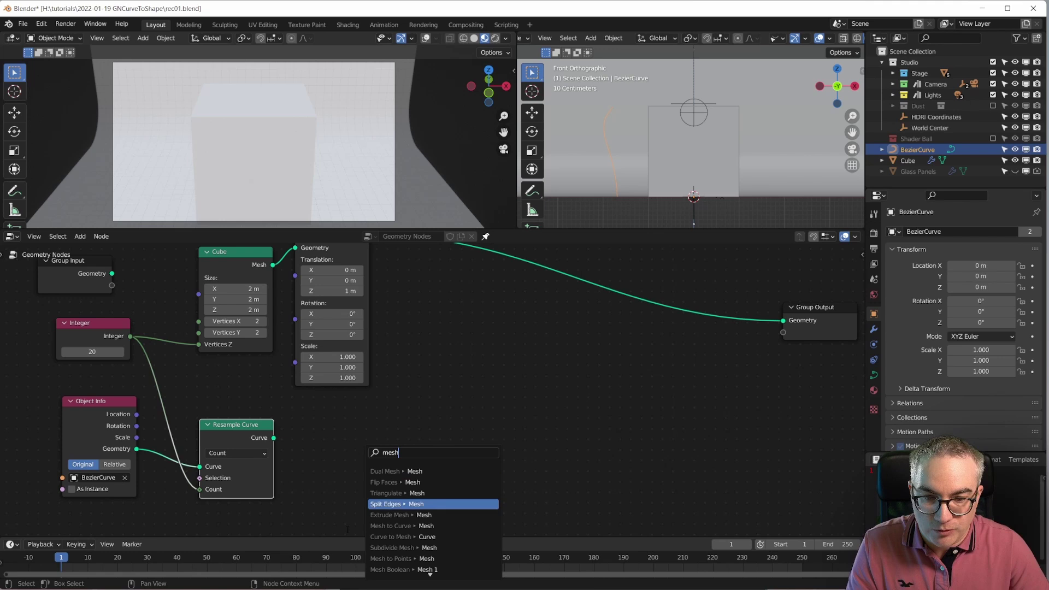
left_click(391, 537)
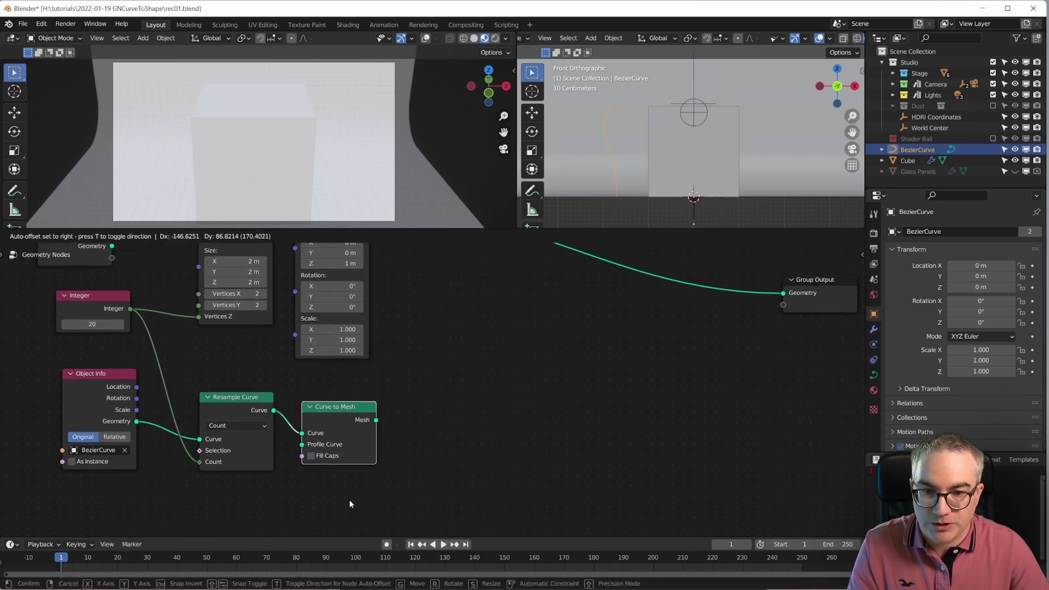
left_click(349, 499)
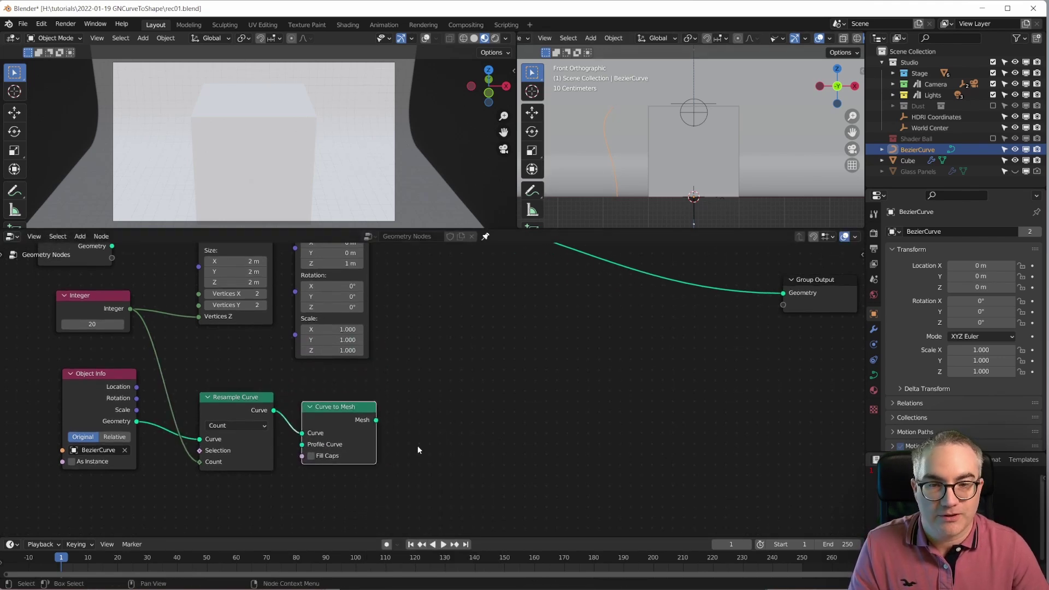
scroll(418, 442, "up", 1)
Frame the whole node tree and shift the Group Output node further right
left_click_drag(371, 423, 480, 422)
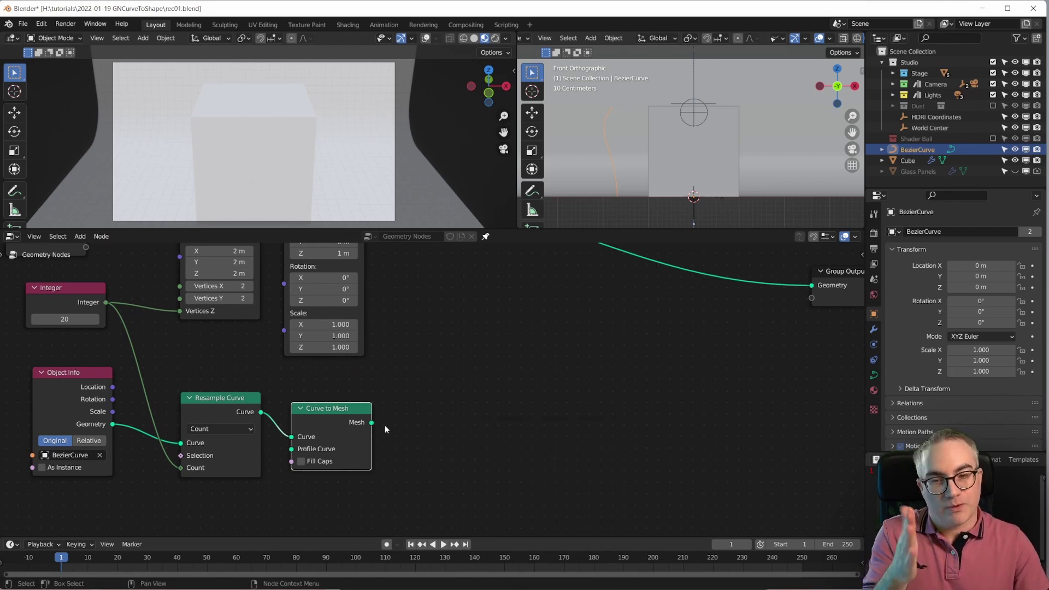
key("Home")
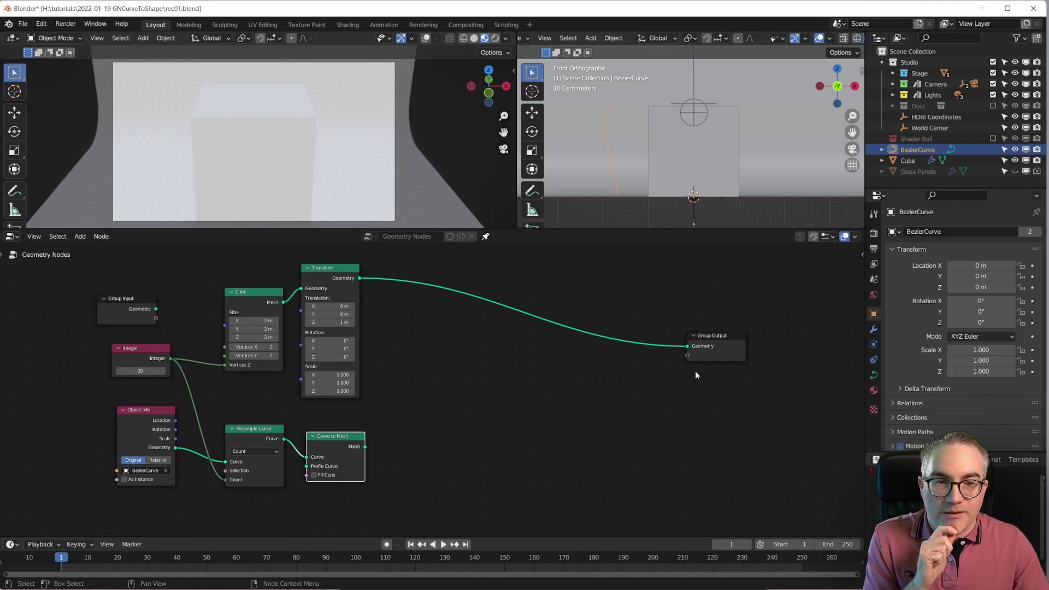
left_click_drag(710, 335, 736, 335)
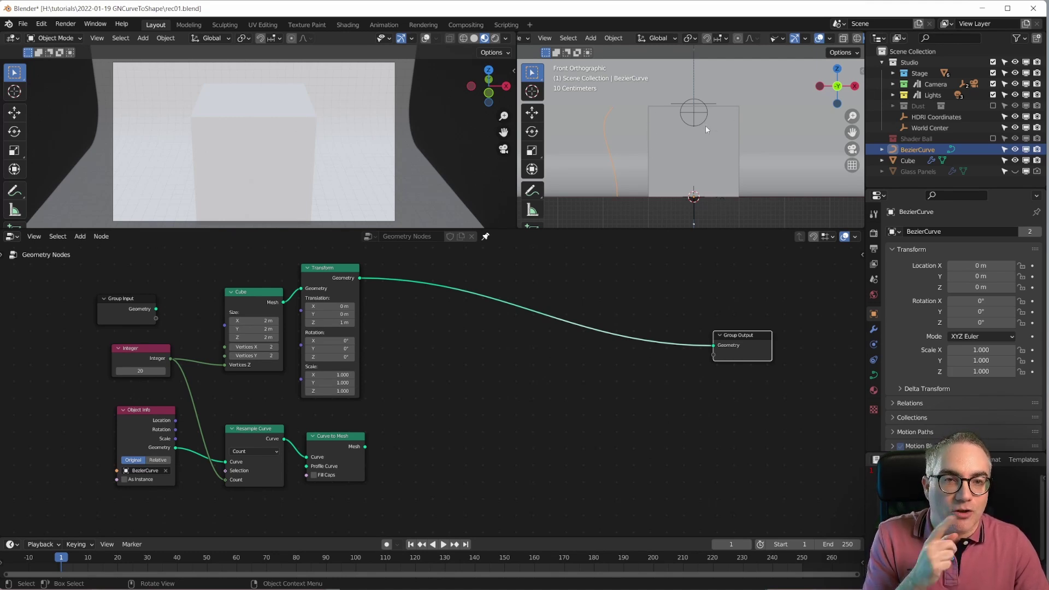
Insert a Set Position node between Transform and Group Output, leaving Position unconnected
key("shift+a")
mouse_move(608, 376)
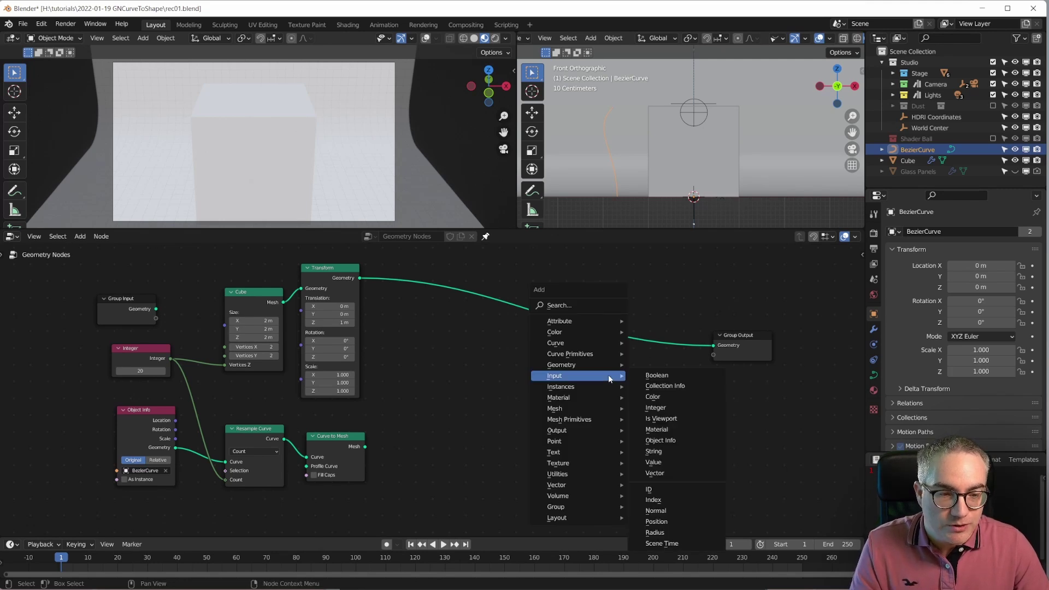
left_click(593, 305)
type("set")
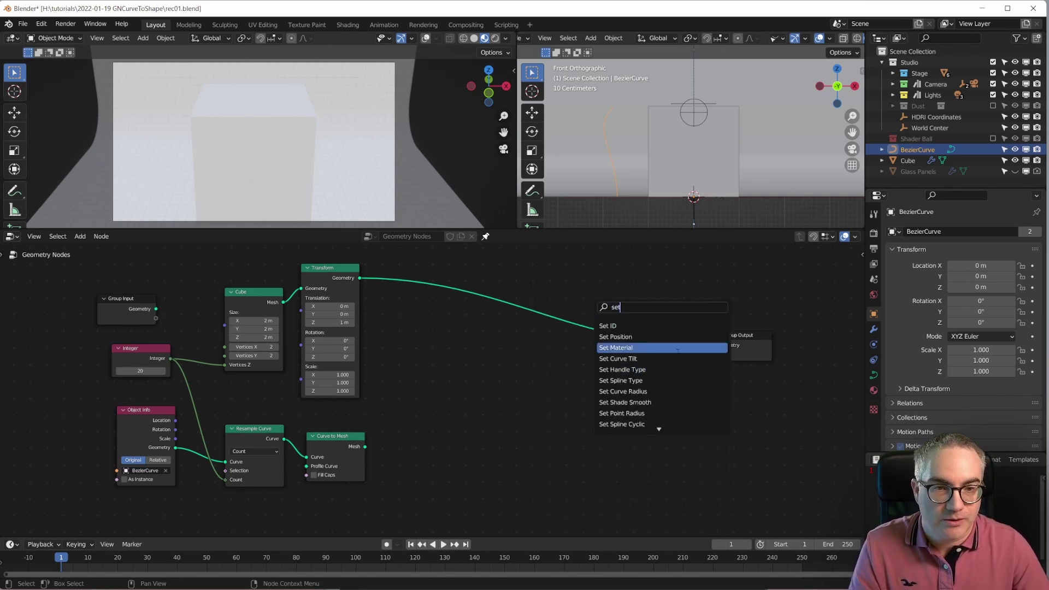
left_click(650, 347)
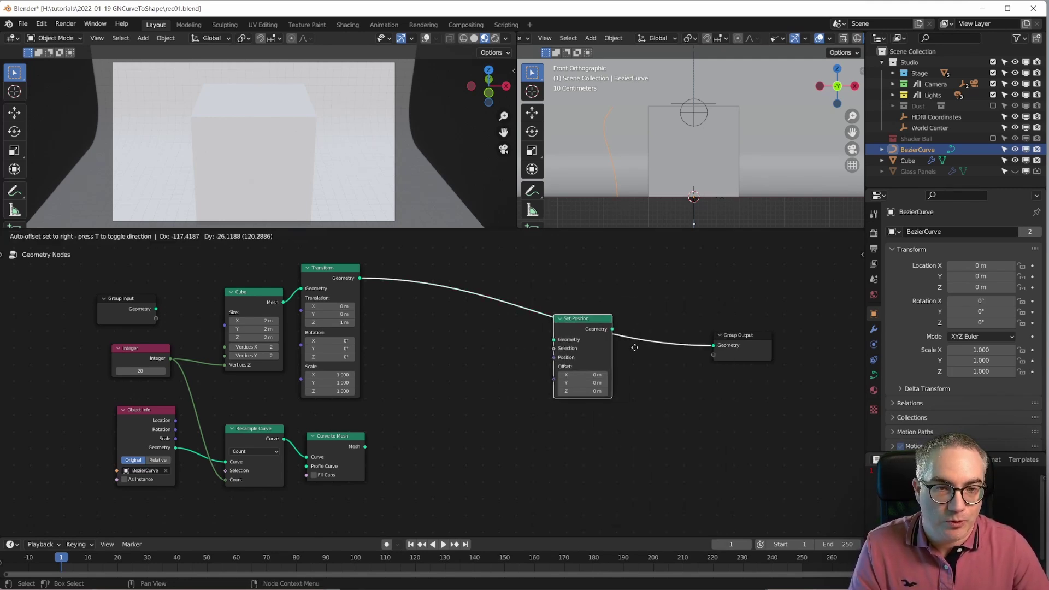
left_click(705, 339)
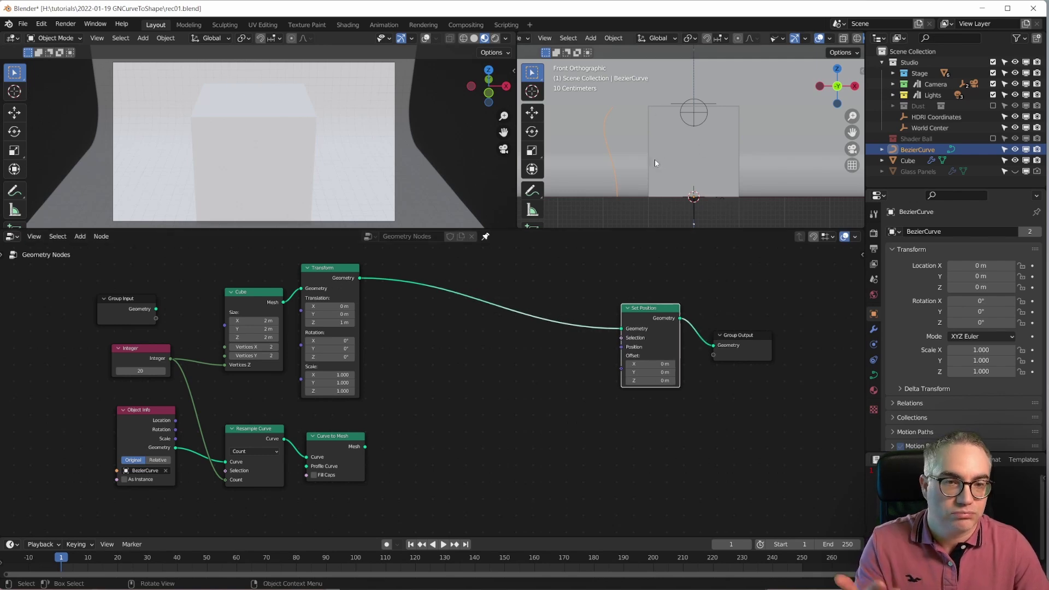
left_click_drag(641, 313, 571, 363)
scroll(667, 348, "up", 1)
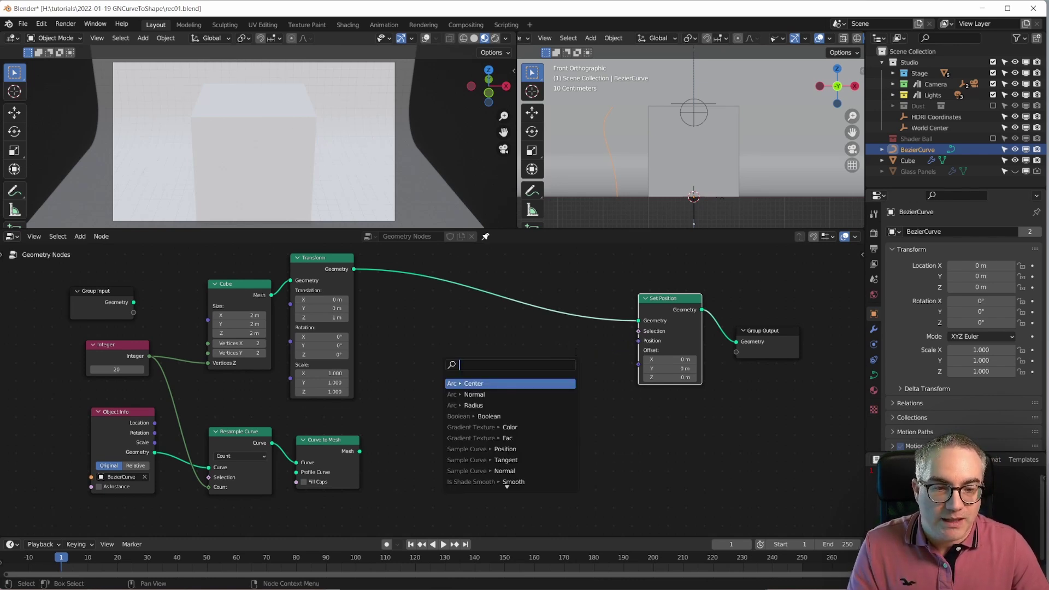
key("Escape")
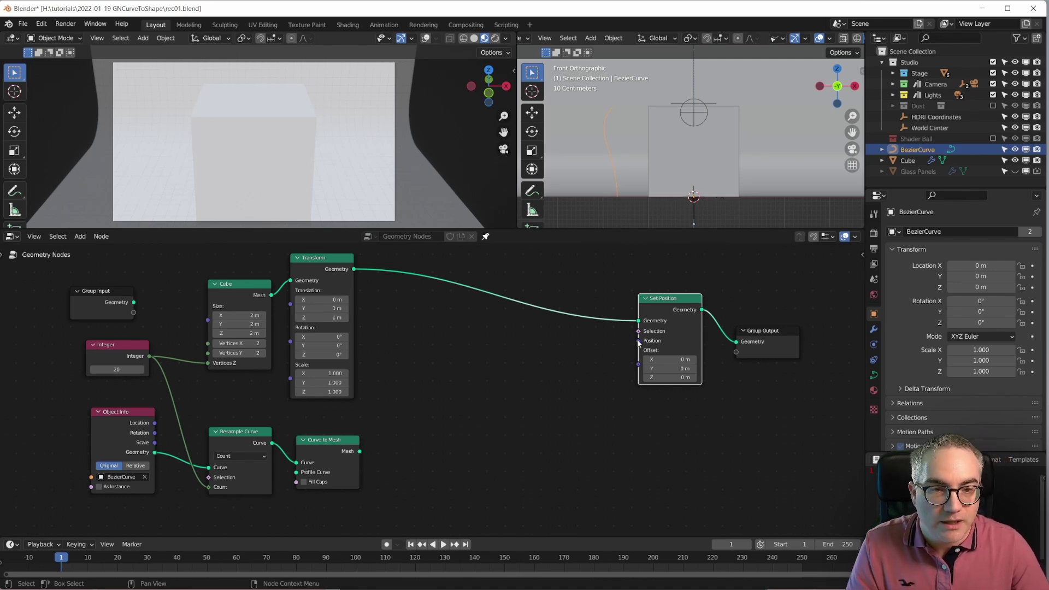
Add a Combine XYZ node feeding Set Position's Position input
left_click_drag(638, 342, 556, 354)
type("comb")
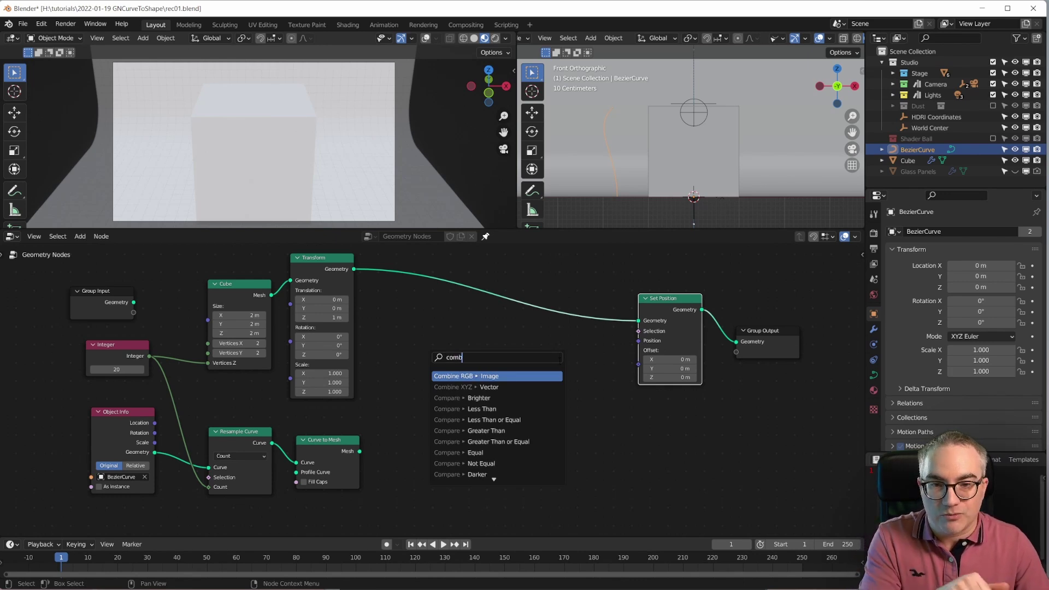
left_click(516, 387)
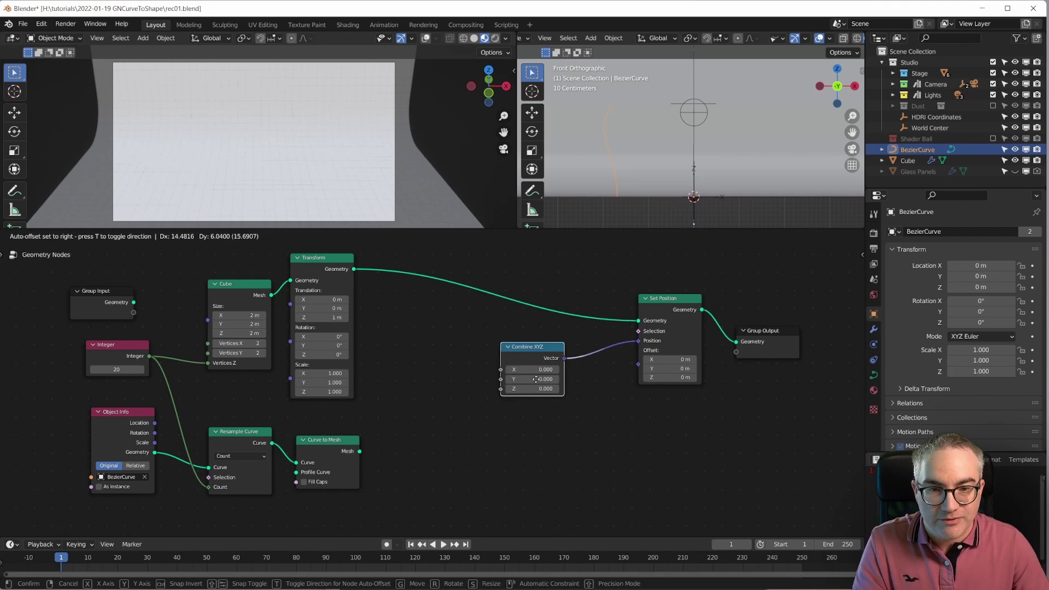
left_click(549, 381)
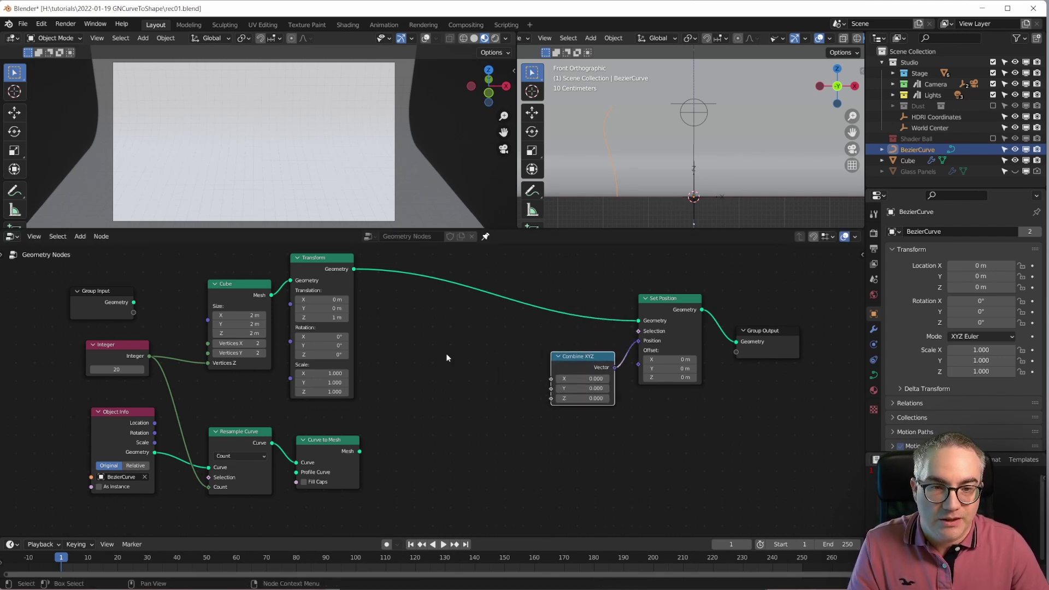
Place a Separate XYZ node to the left of Combine XYZ
key("shift+a")
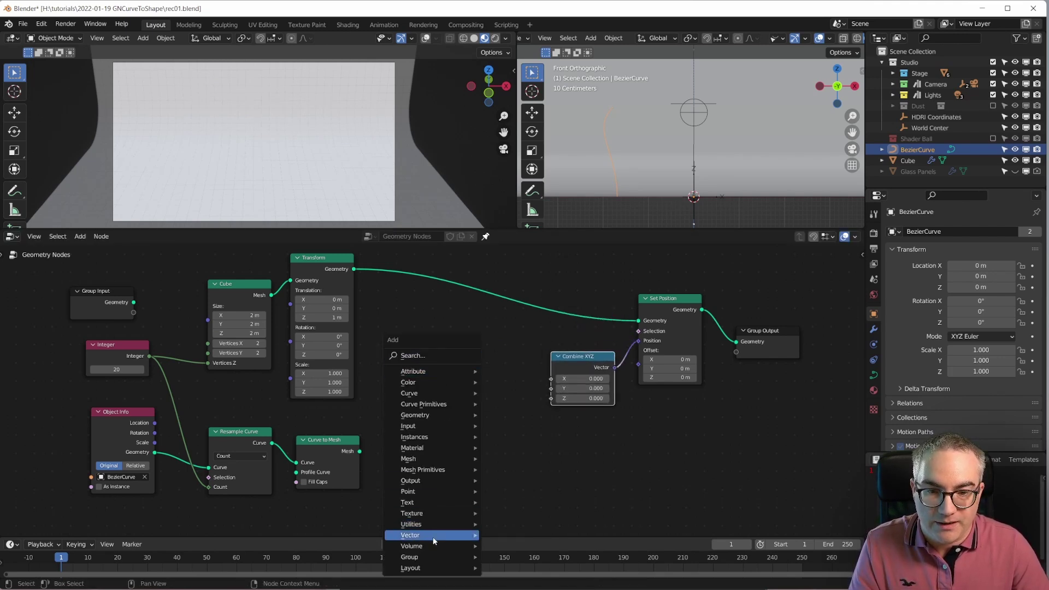
mouse_move(436, 534)
left_click(538, 500)
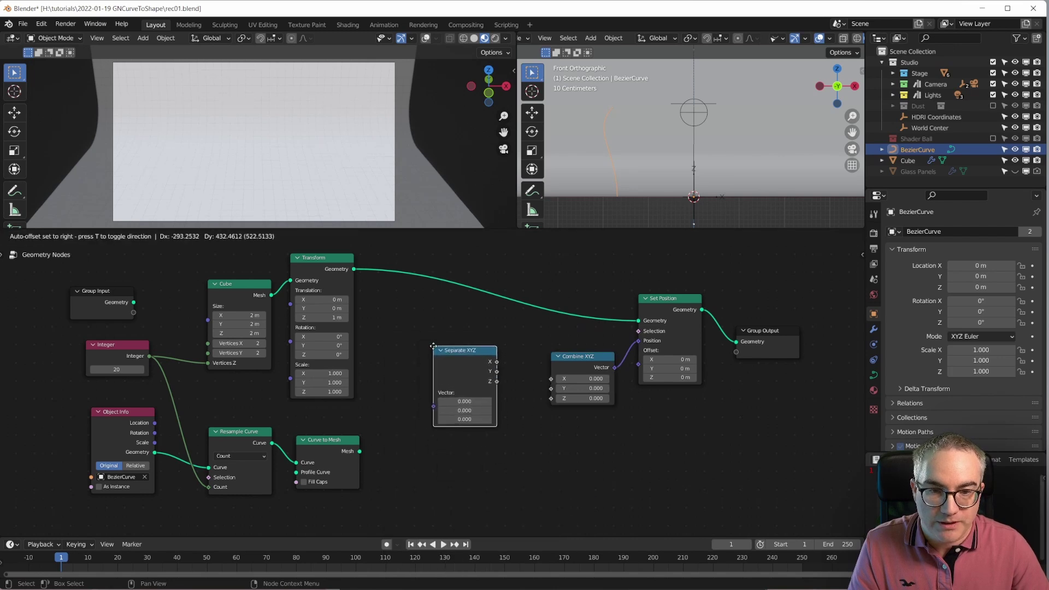
left_click(432, 342)
Add a Position input node feeding Separate XYZ's Vector, then tidy the node spacing
key("shift+a")
mouse_move(404, 368)
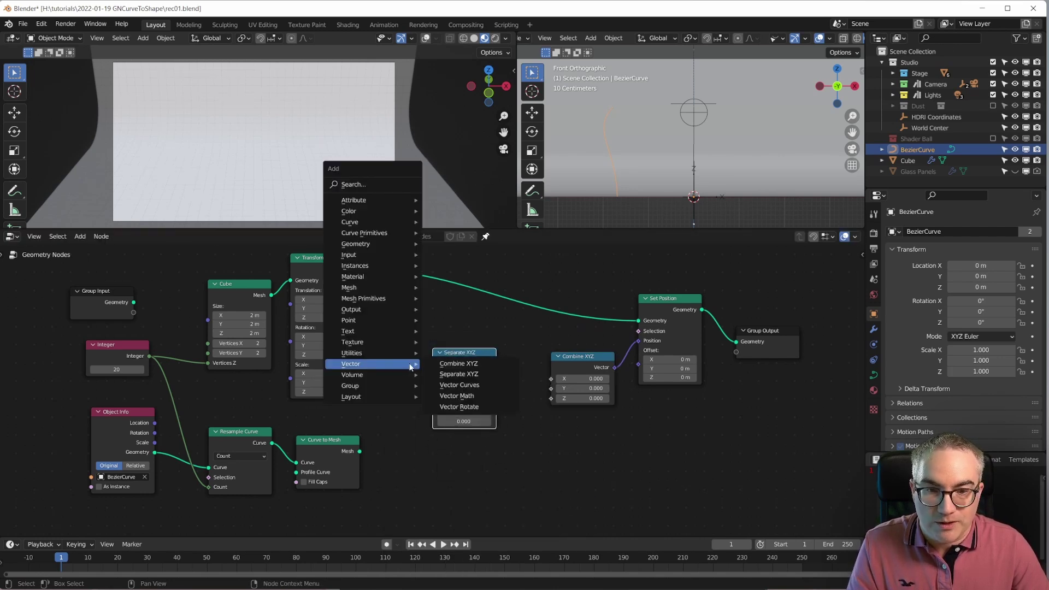
mouse_move(386, 255)
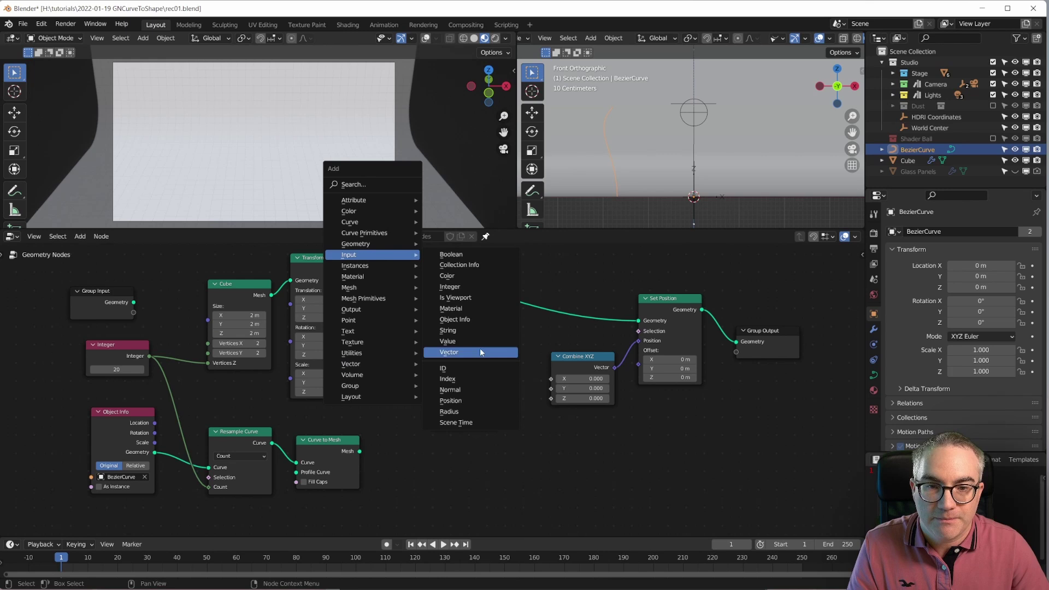
left_click(464, 406)
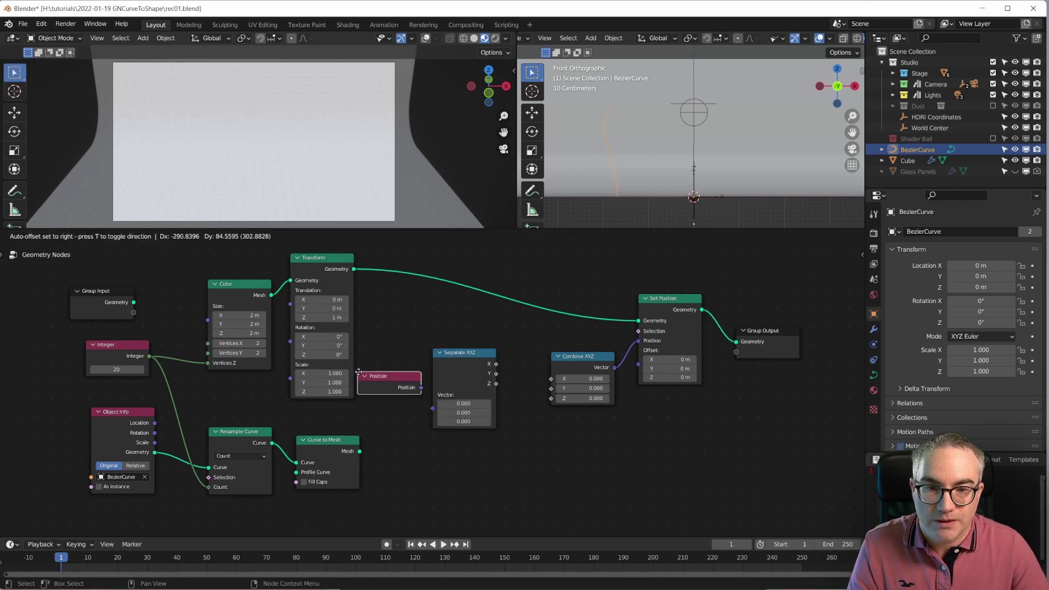
left_click(395, 383)
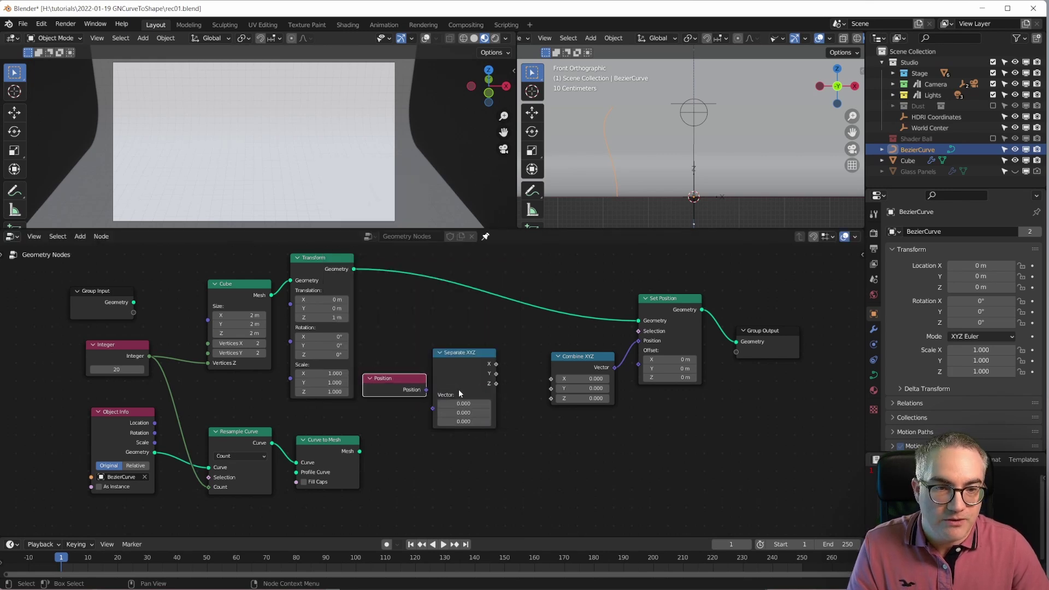
mouse_move(426, 389)
left_mouse_down()
mouse_move(443, 411)
mouse_move(434, 408)
left_mouse_up()
left_click_drag(469, 356, 479, 362)
left_click_drag(581, 362, 584, 362)
scroll(583, 387, "up", 2)
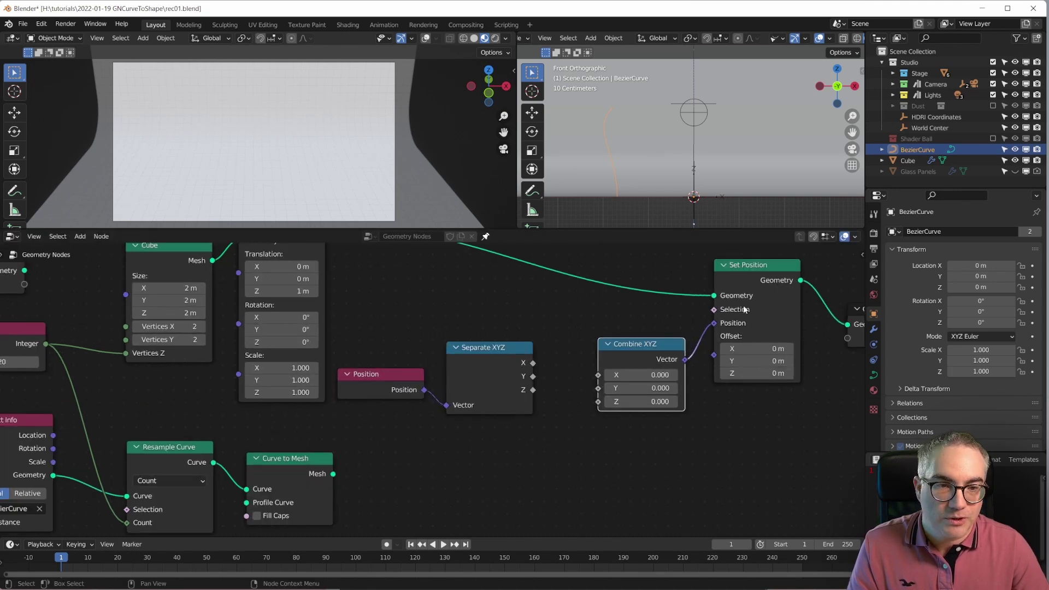
mouse_move(714, 297)
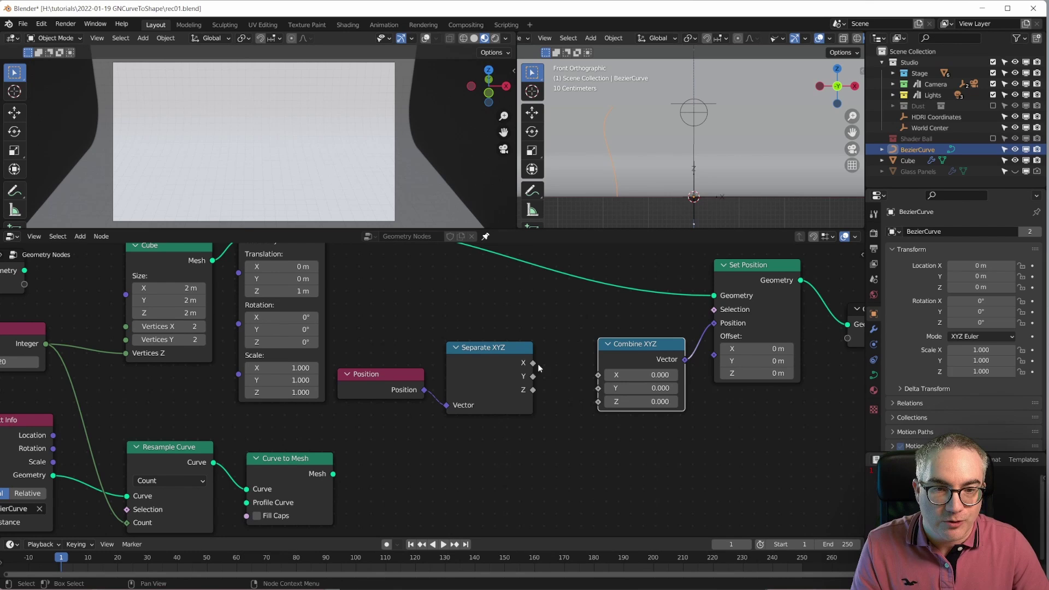
Connect Separate XYZ's X, Y and Z outputs to Combine XYZ's X, Y and Z
left_click_drag(532, 362, 598, 388)
left_click_drag(533, 390, 599, 402)
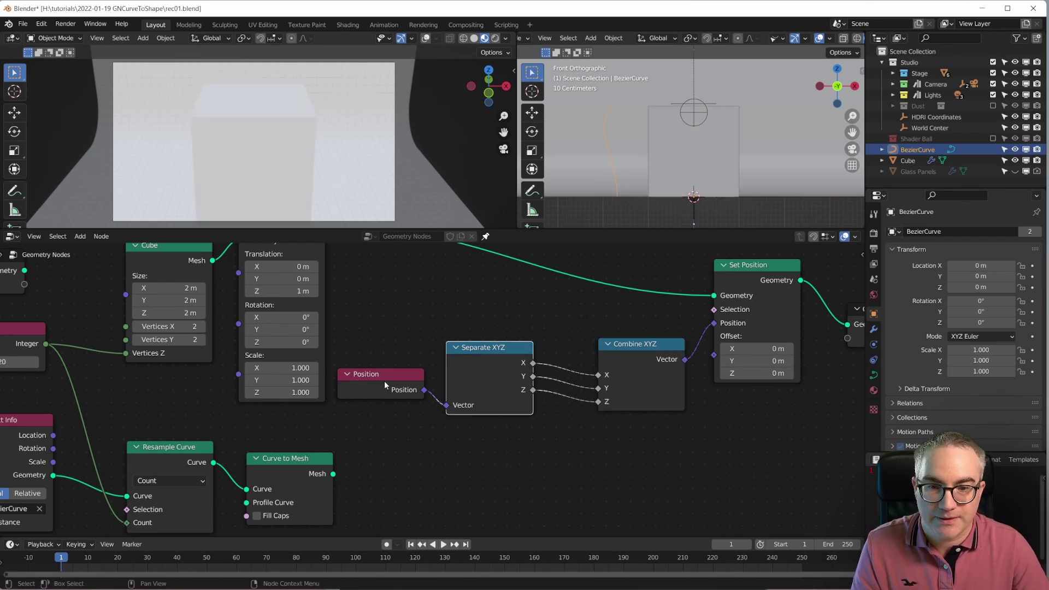
left_click_drag(385, 382, 386, 395)
left_click_drag(641, 343, 638, 341)
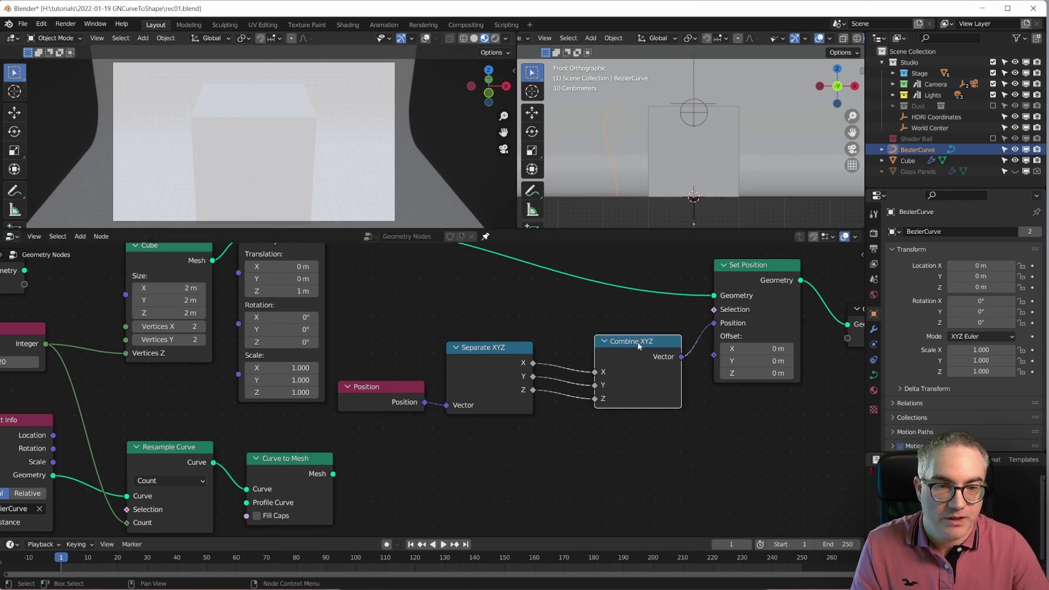
key("g")
left_click(560, 370)
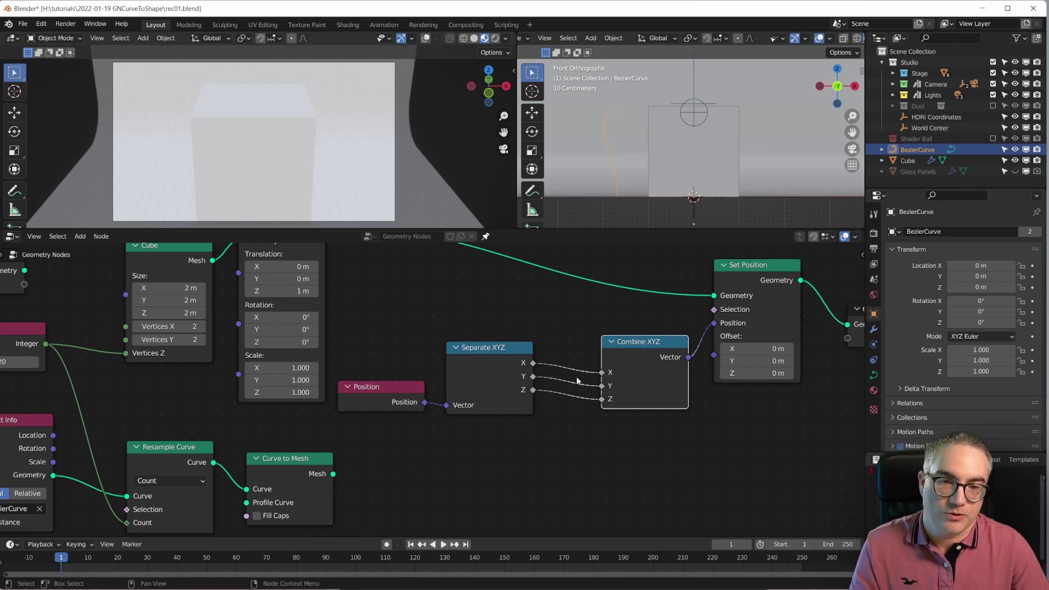
Move Combine XYZ, Set Position and Group Output right, and nudge the Position node lower
key("Home")
left_click_drag(551, 273, 767, 497)
key("g")
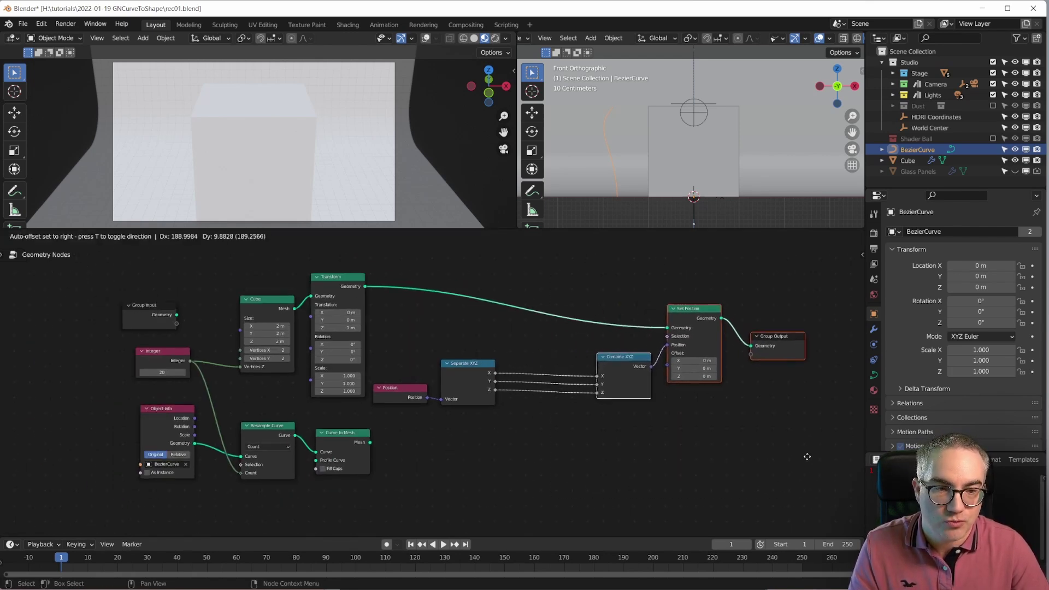
left_click(794, 463)
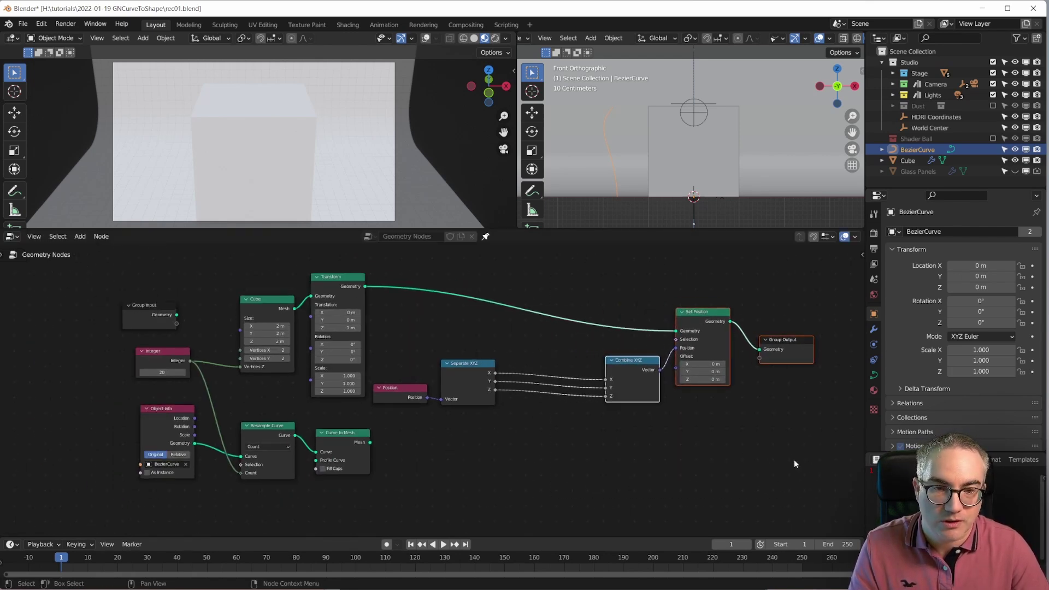
left_click(411, 389)
key("g")
left_click(413, 390)
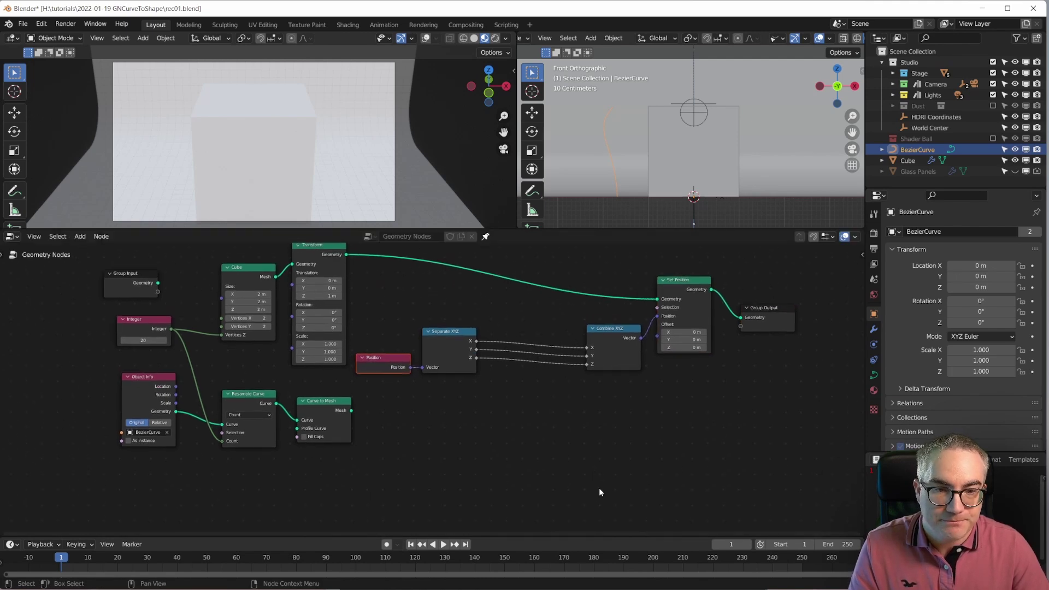
scroll(607, 470, "up", 2)
scroll(619, 404, "up", 1)
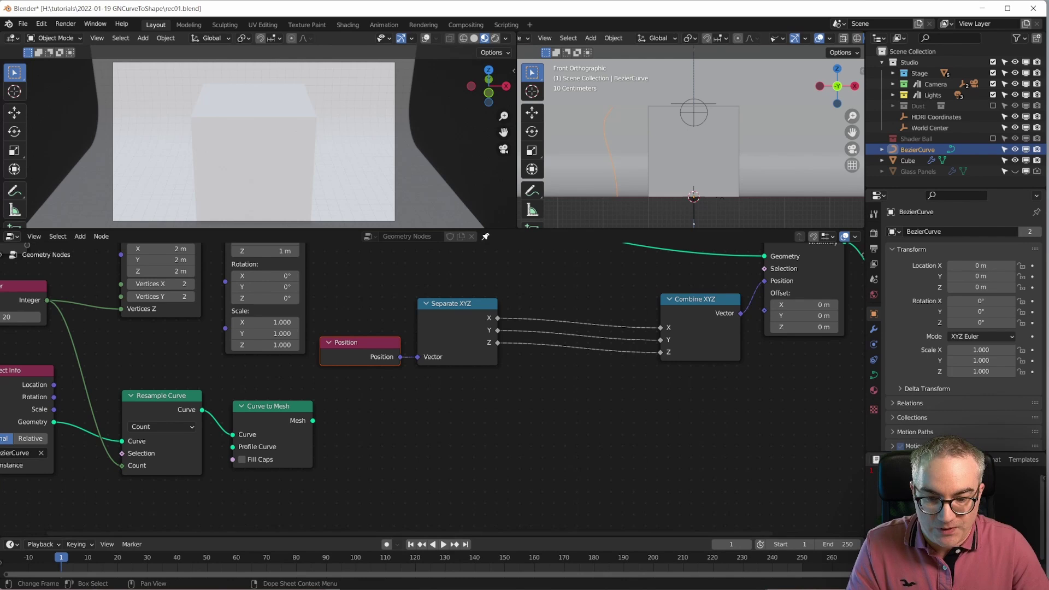
scroll(363, 446, "down", 2)
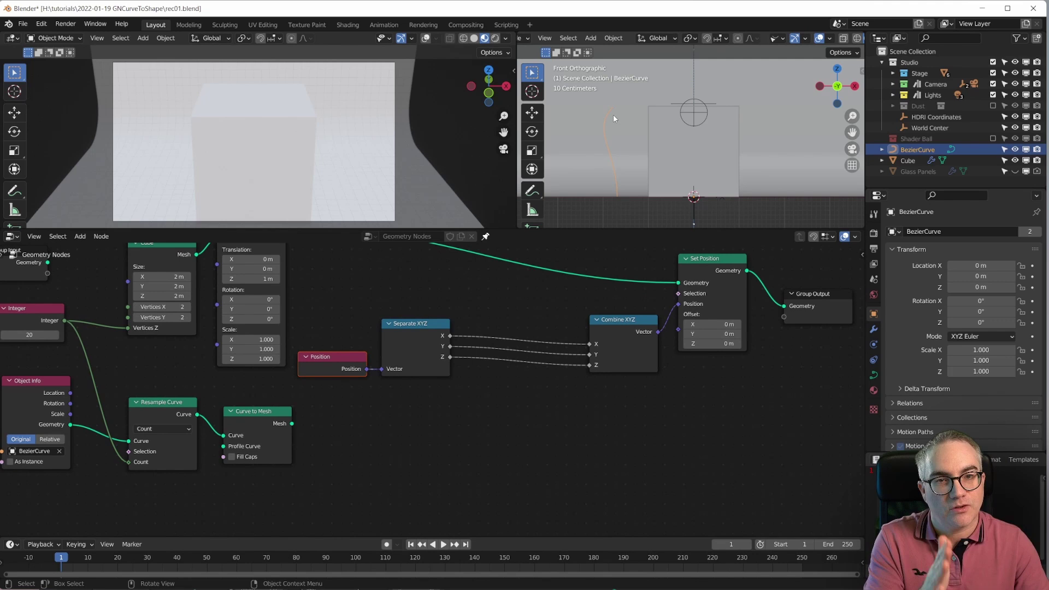
scroll(641, 171, "down", 4)
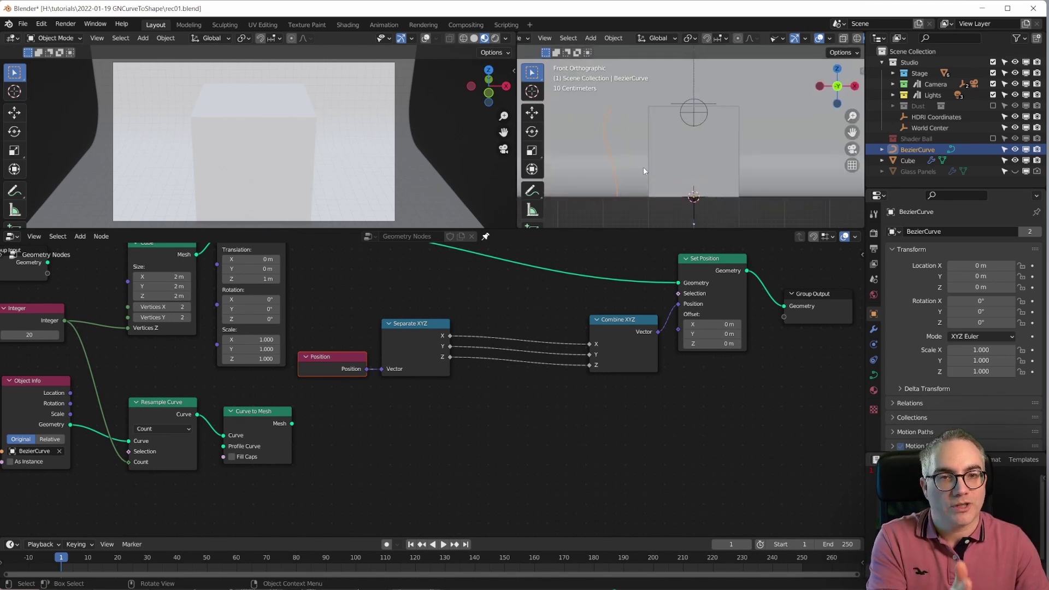
scroll(641, 153, "up", 4)
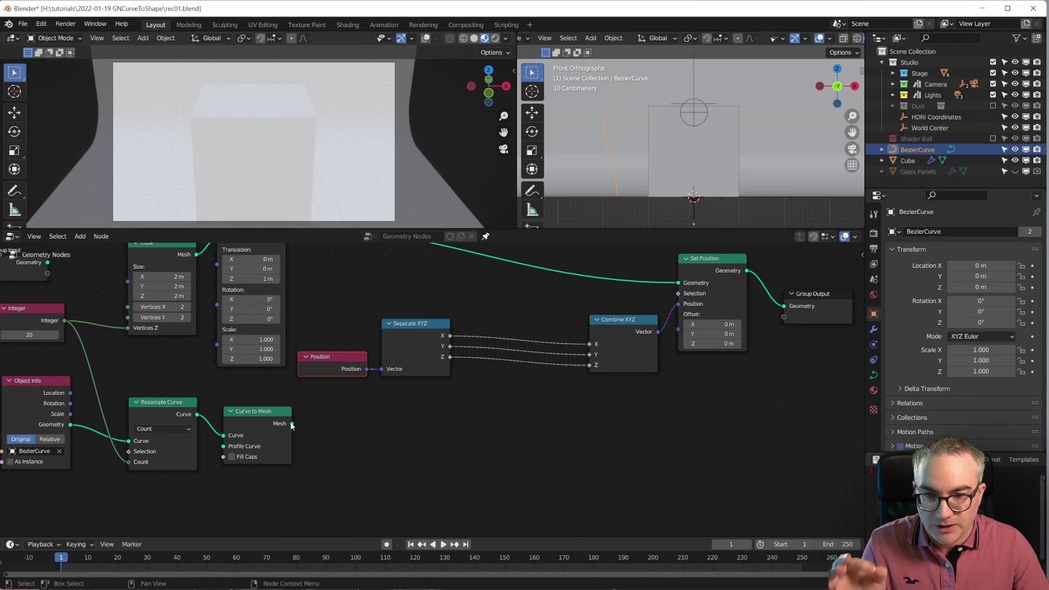
Add a Capture Attribute node after the Curve to Mesh output
left_click_drag(292, 426, 431, 439)
type("captu")
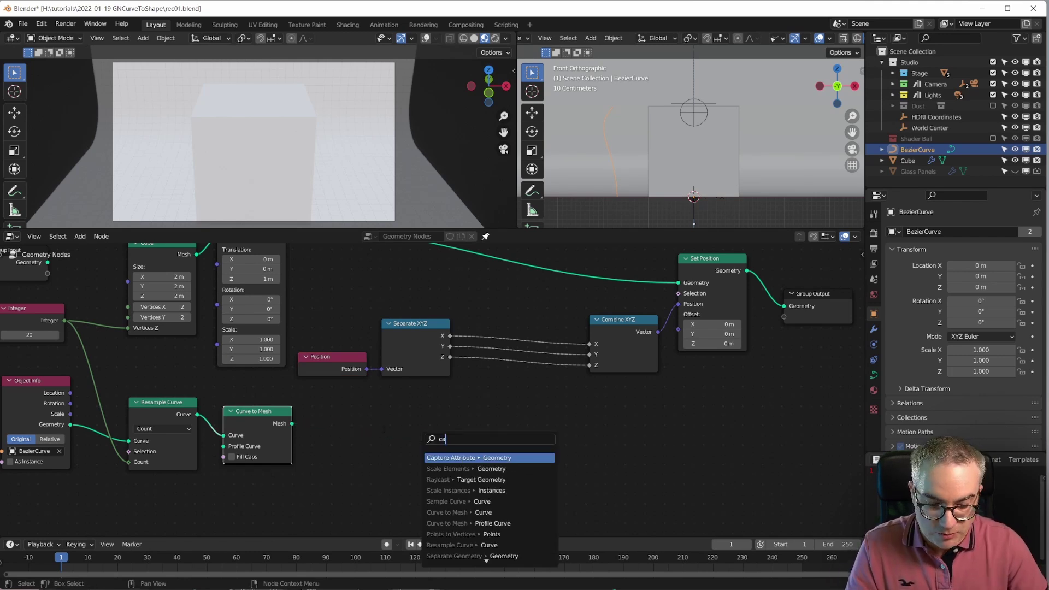
left_click(472, 457)
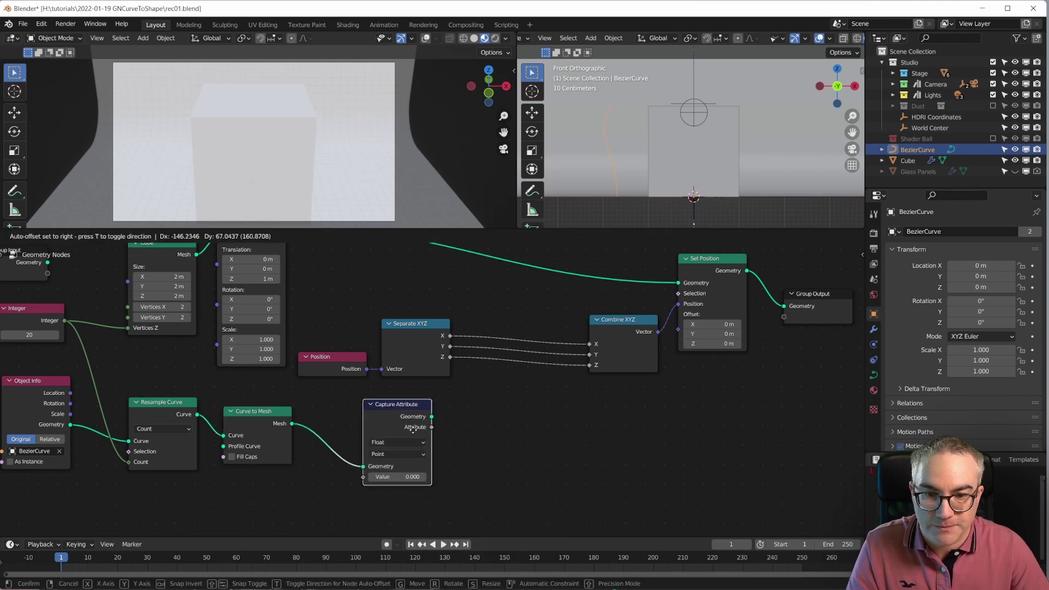
left_click(403, 438)
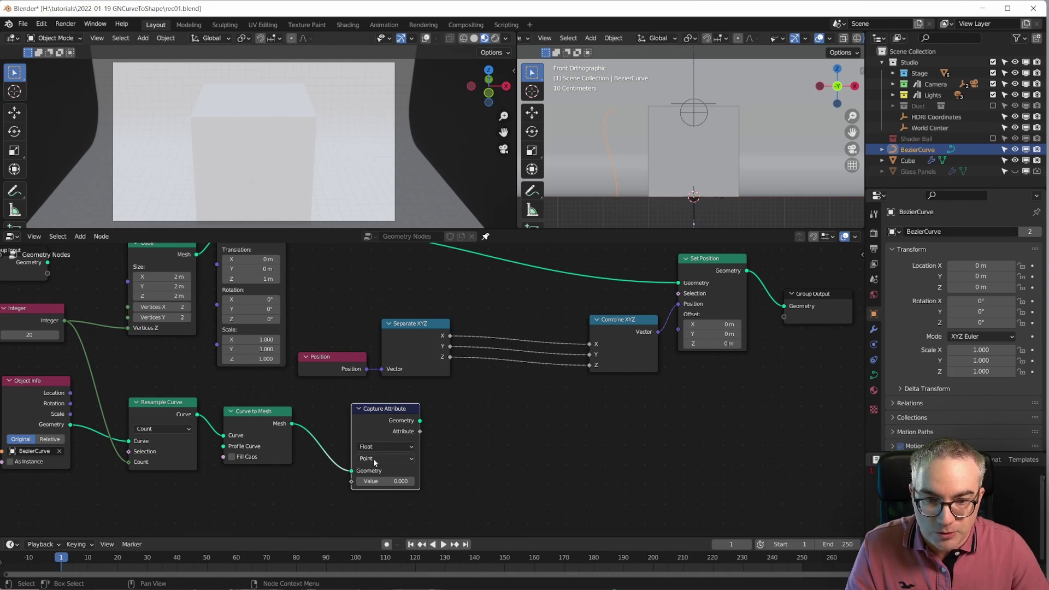
Duplicate the Position node below Resample Curve and feed it into a new Separate XYZ
left_click(332, 358)
key("shift+d")
left_click(225, 517)
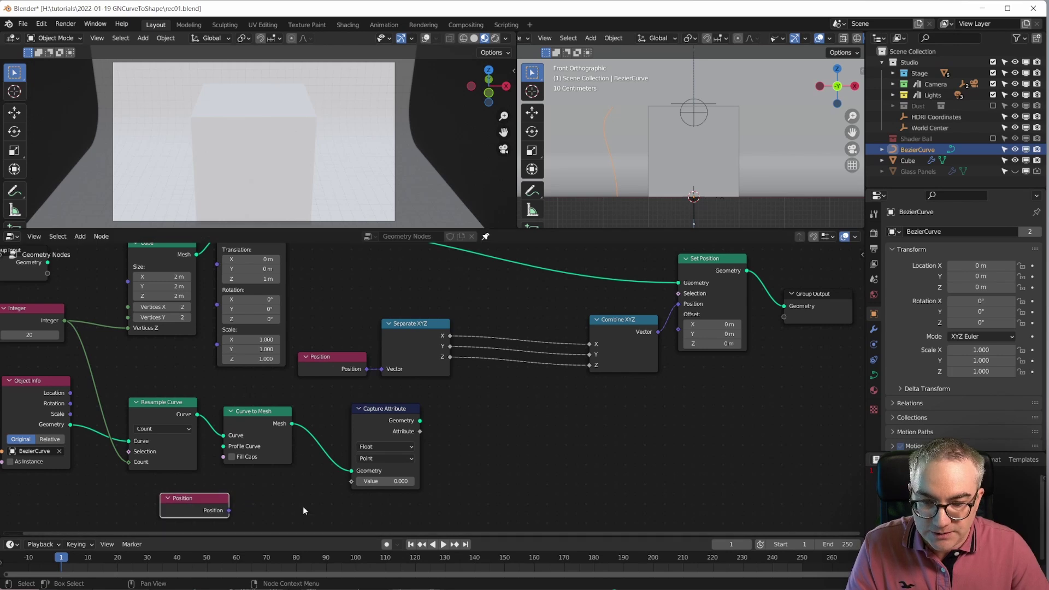
key("shift+a")
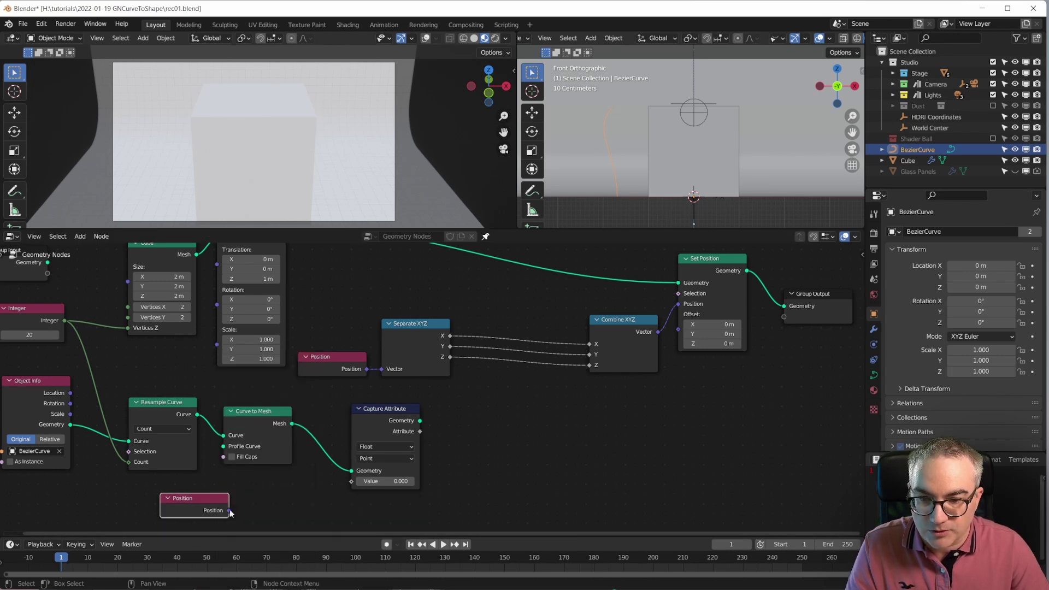
left_click_drag(229, 510, 300, 503)
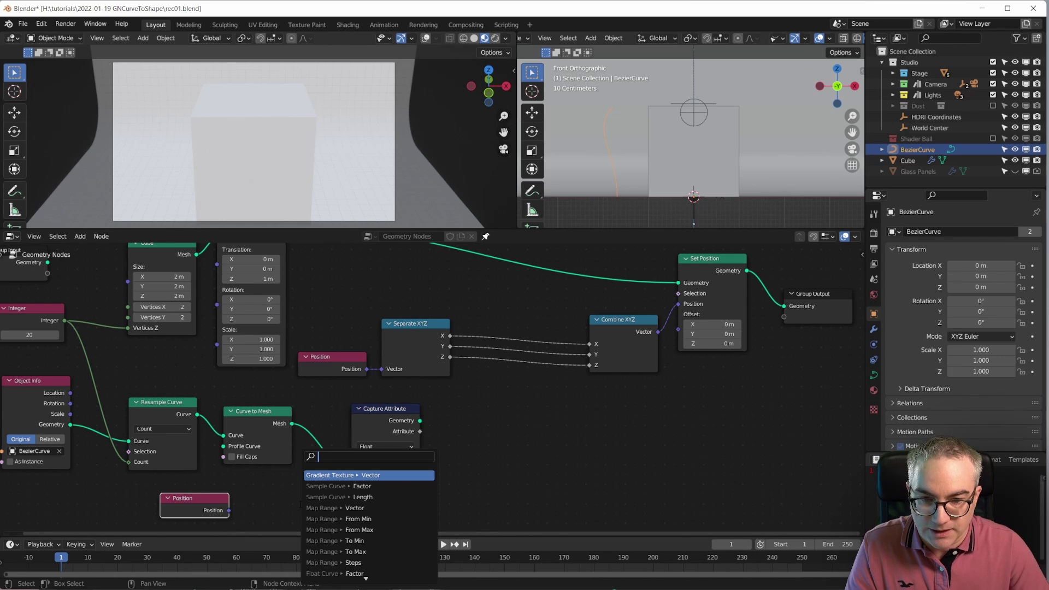
type("sep")
key("Down")
key("Return")
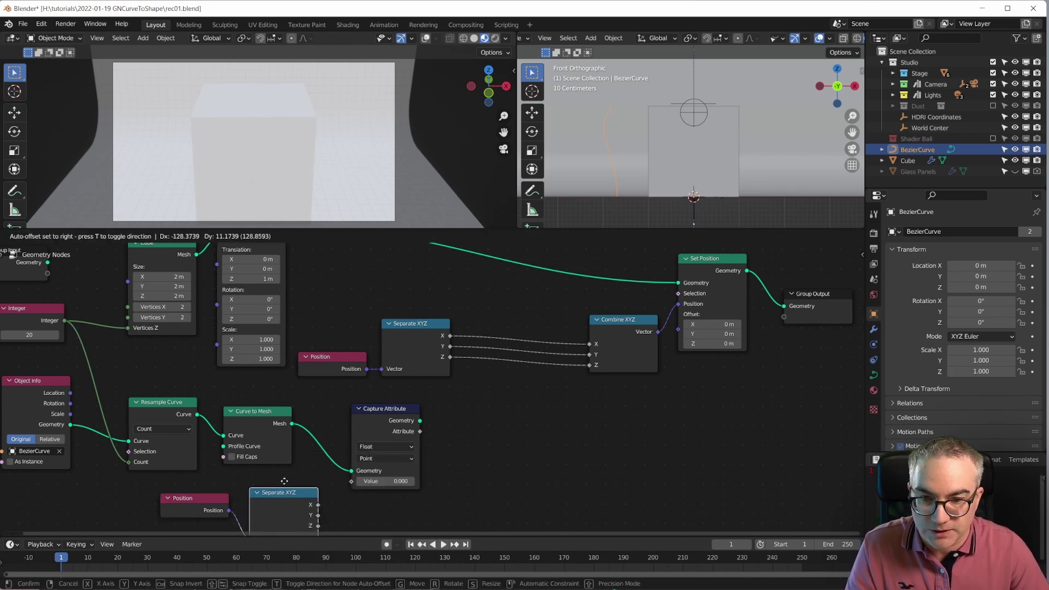
Link the new Separate XYZ's X output into Capture Attribute's Value
left_click_drag(317, 508, 351, 481)
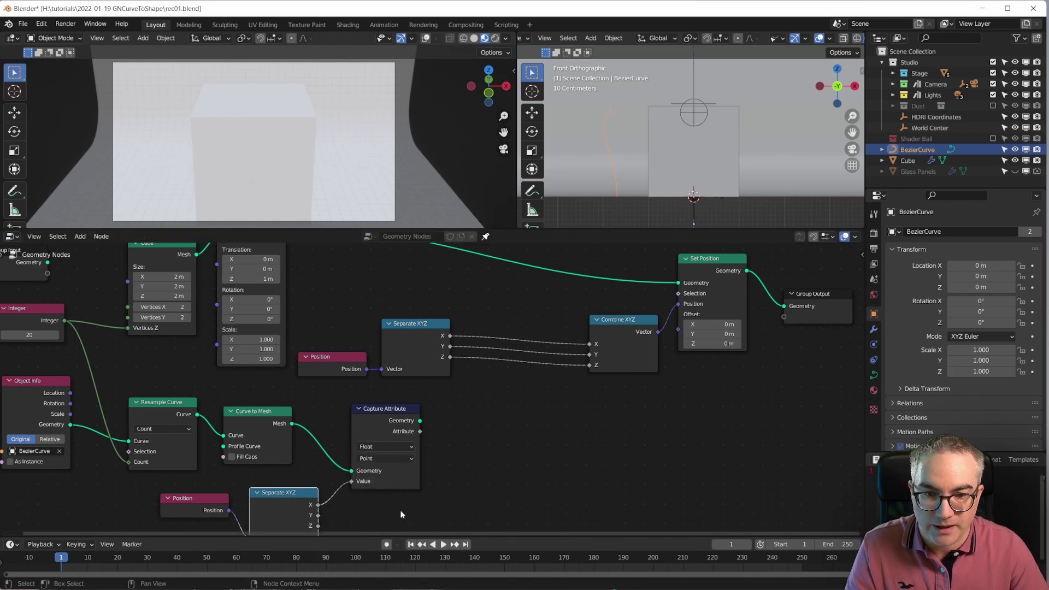
left_click_drag(384, 411, 382, 417)
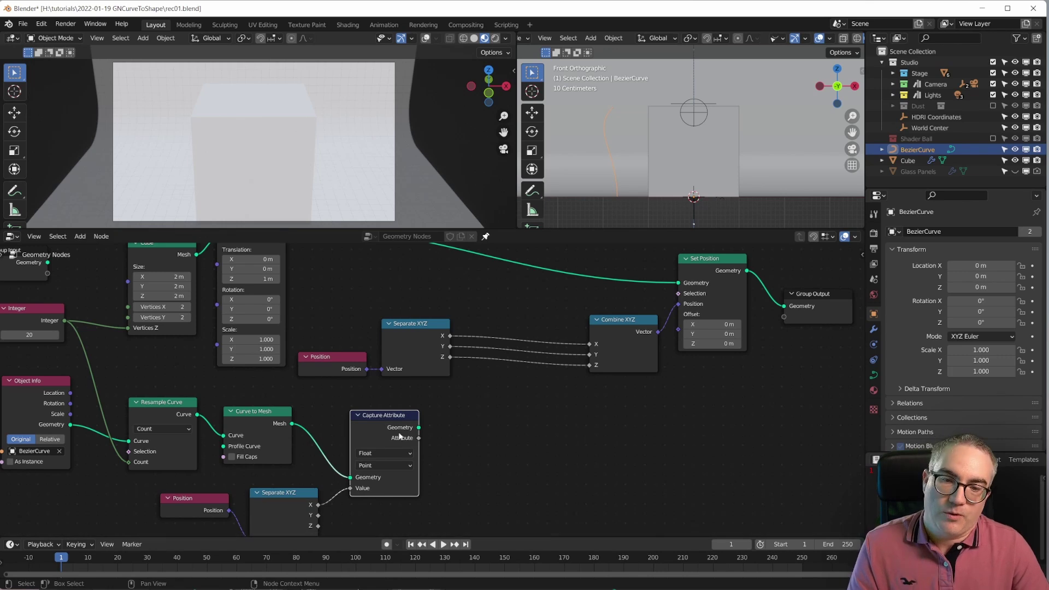
left_click_drag(418, 438, 500, 449)
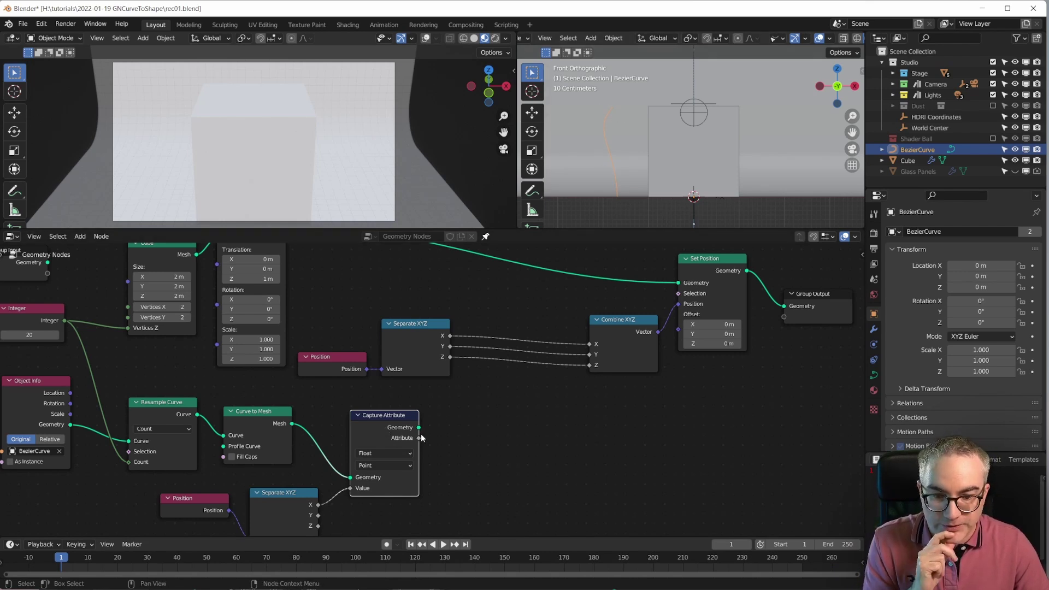
middle_click_drag(522, 438, 515, 440)
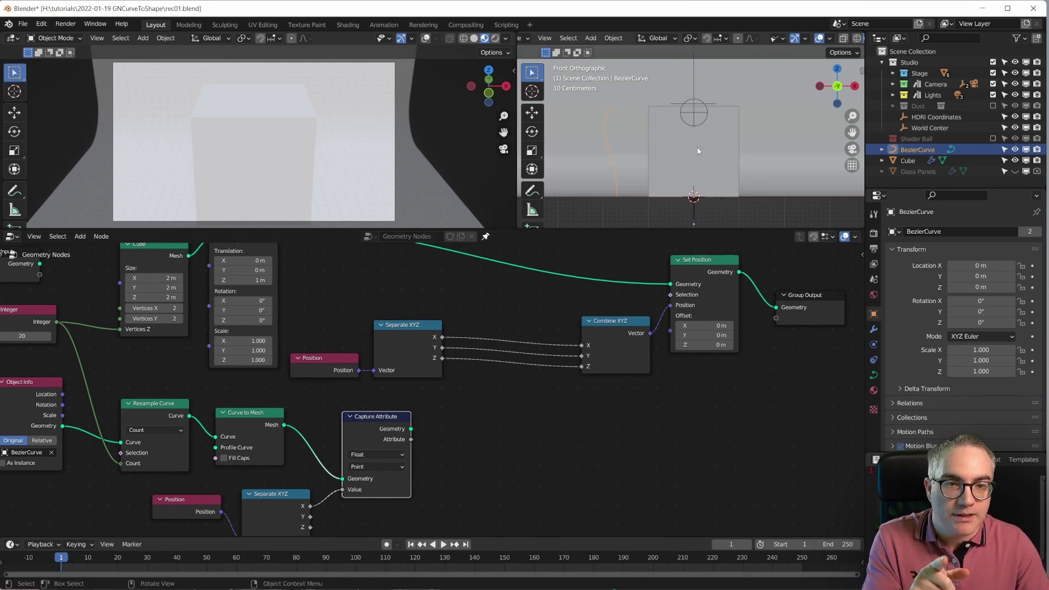
Insert a collapsed Multiply math node on the X link and a duplicate on the Y link
left_click(518, 330)
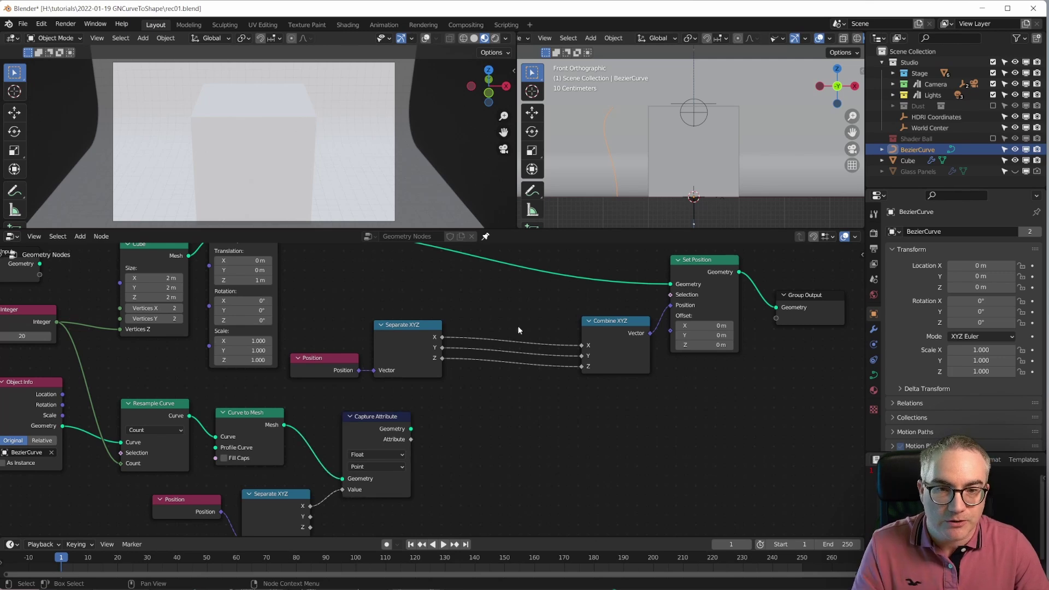
key("shift+a")
mouse_move(500, 435)
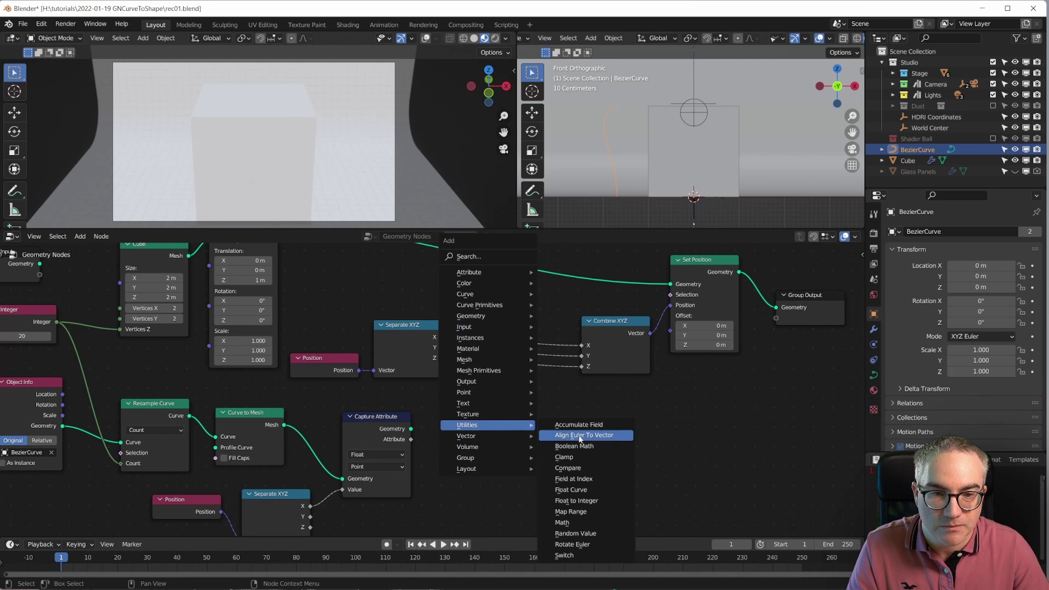
left_click(561, 523)
left_click(489, 323)
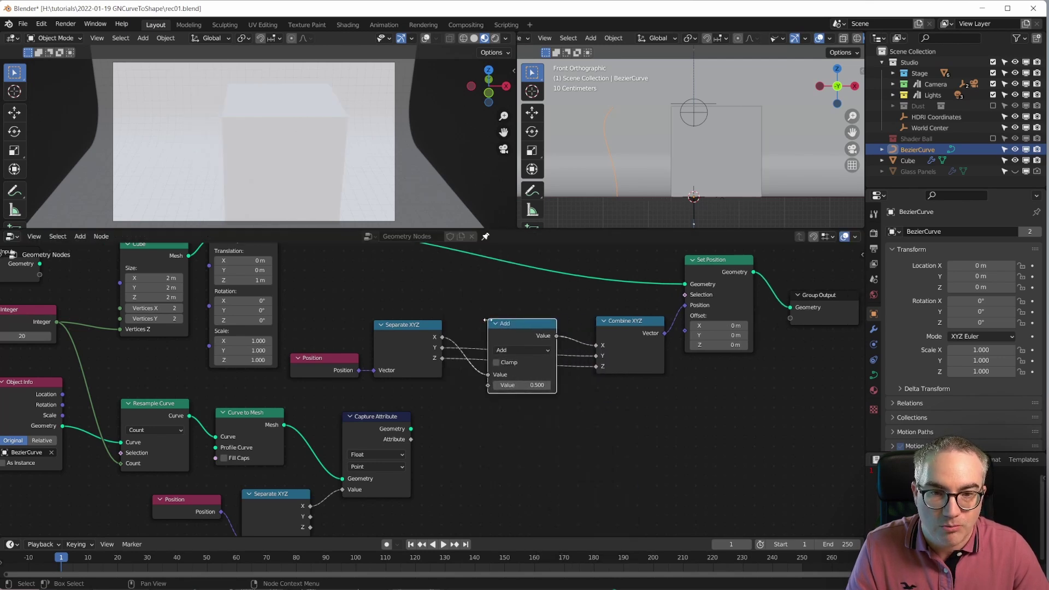
left_click(522, 350)
left_click(521, 398)
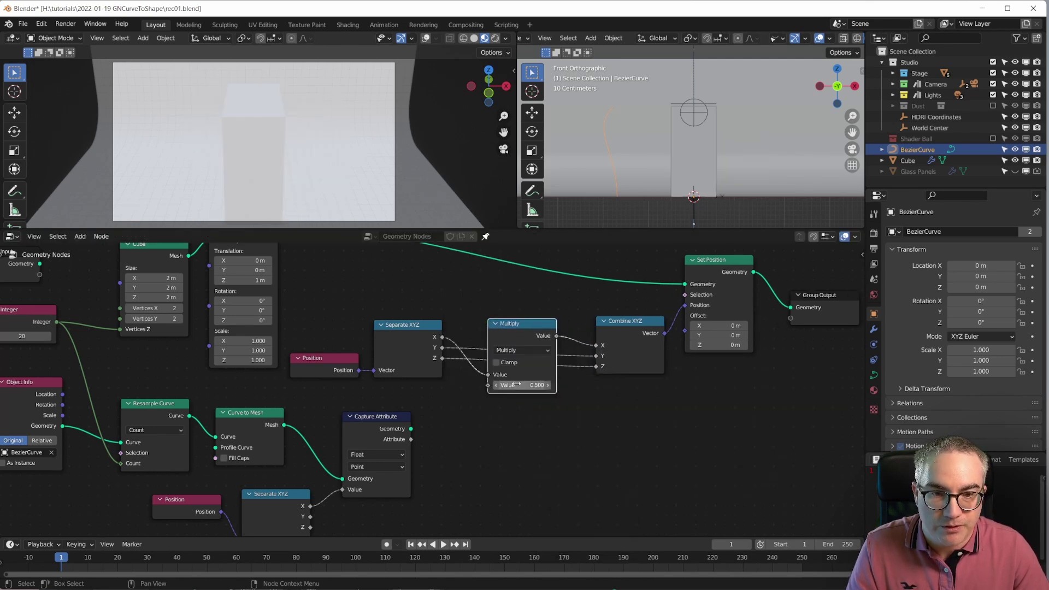
left_click(495, 324)
left_click_drag(518, 328, 467, 411)
key("shift+d")
left_click(523, 354)
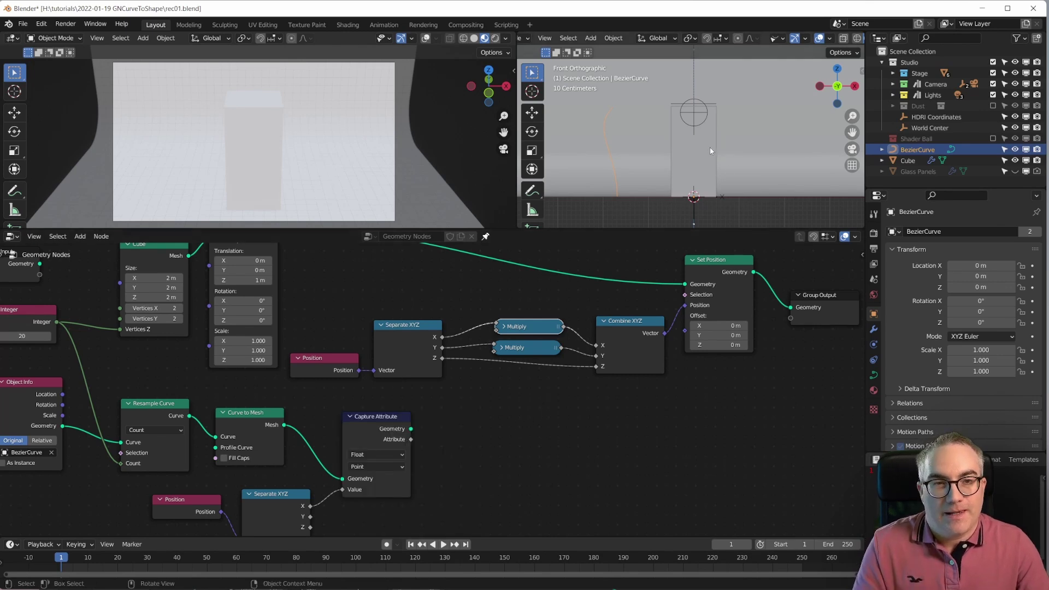
middle_click_drag(709, 146, 663, 118)
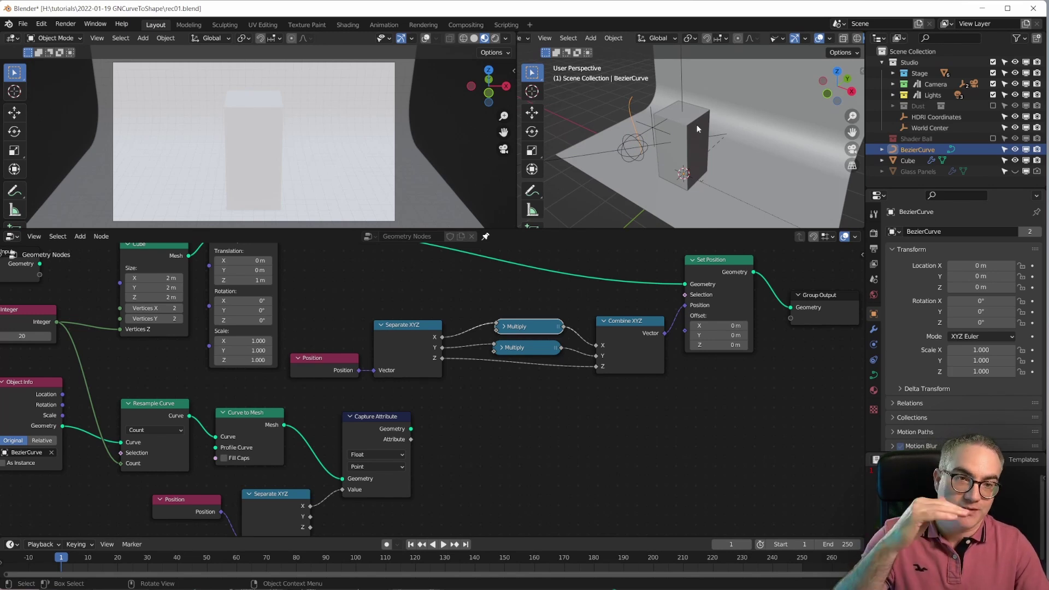
middle_click_drag(631, 168, 628, 121)
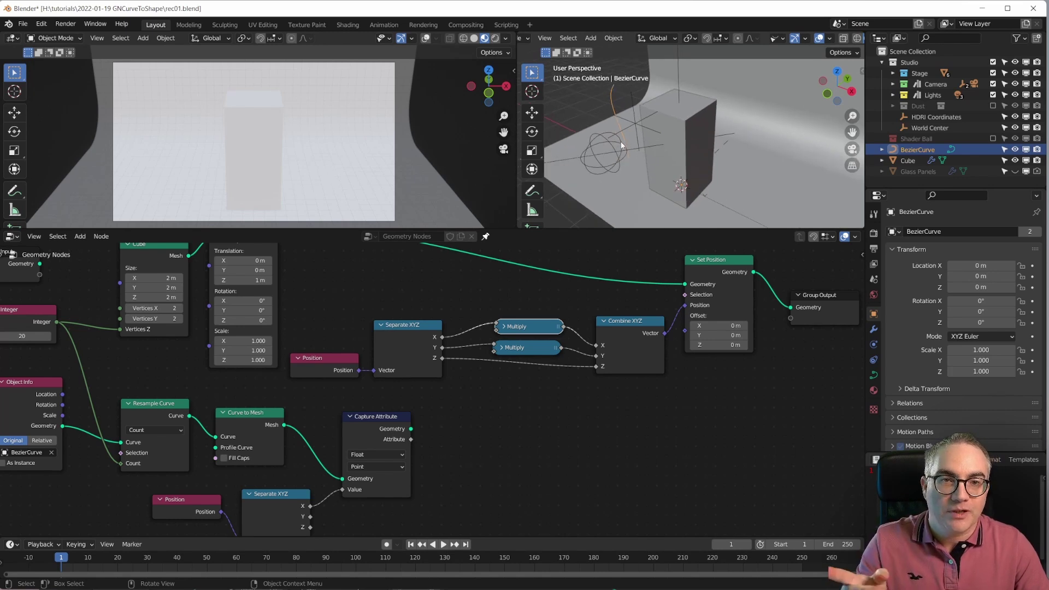
key("KP_1")
middle_click_drag(621, 171, 741, 123, "shift")
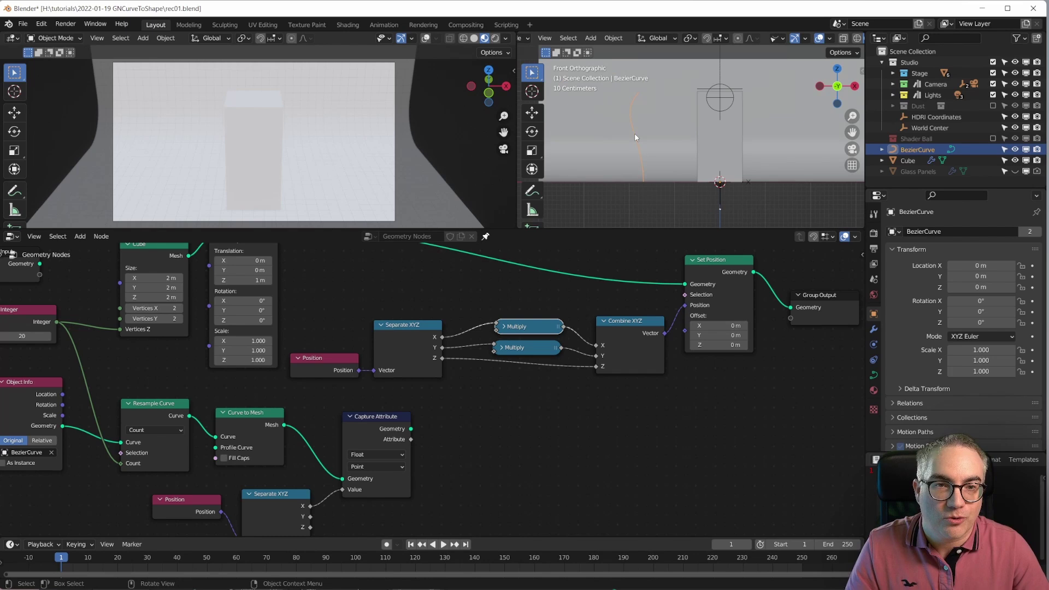
middle_click_drag(691, 148, 680, 157)
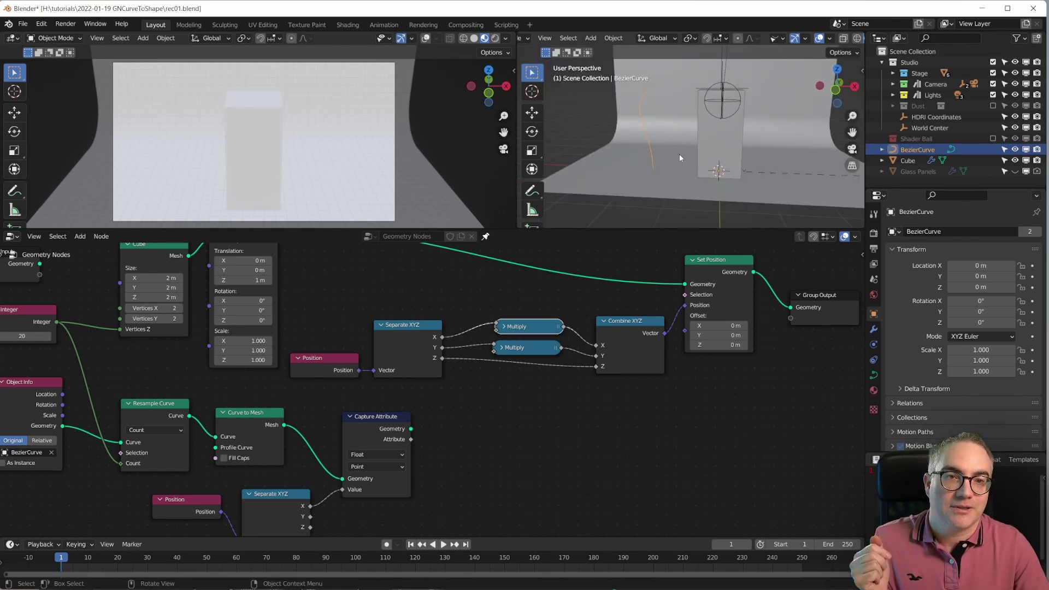
key("KP_1")
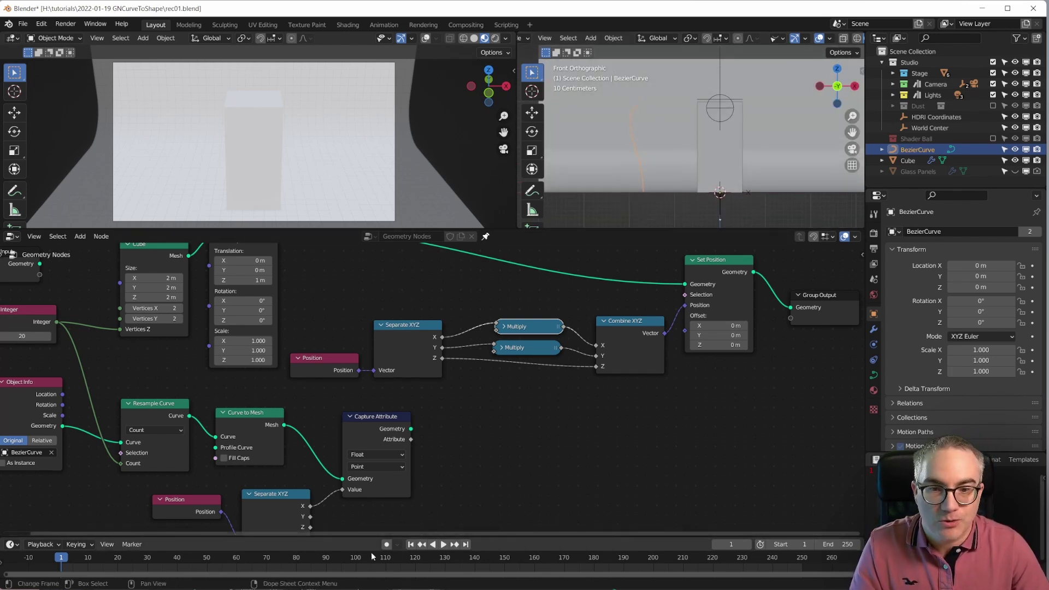
middle_click_drag(500, 487, 496, 469)
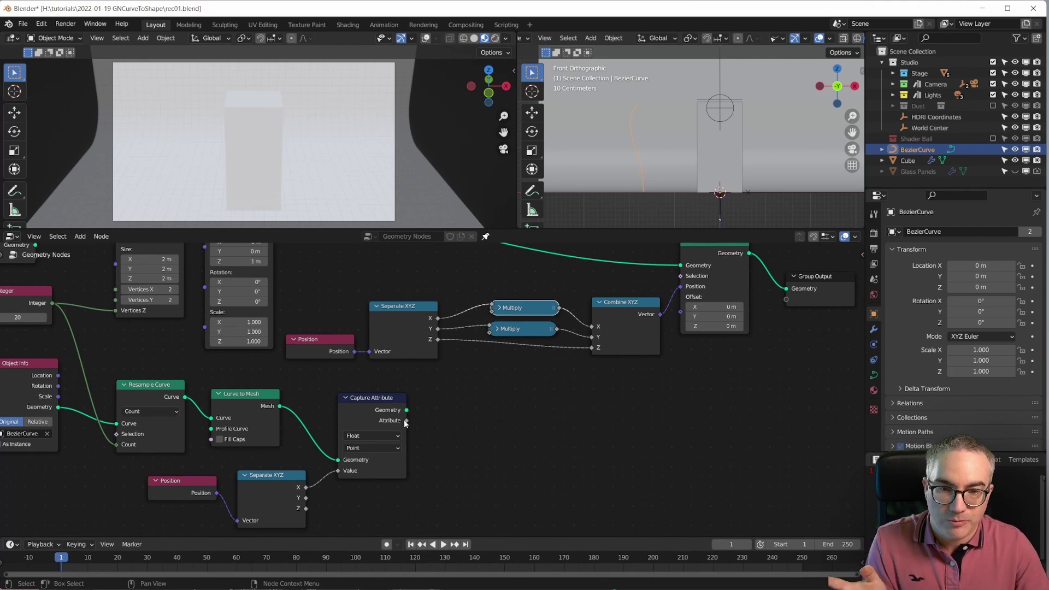
left_click_drag(406, 420, 447, 418)
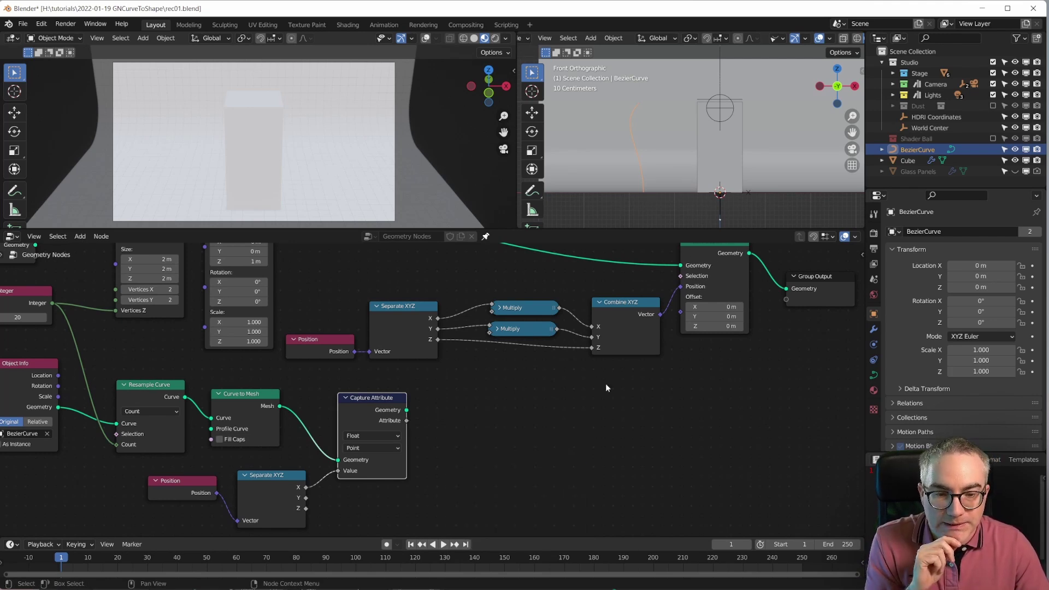
Add a Transfer Attribute node beside Capture Attribute, replacing a mistaken Translate Instances node
key("shift+a")
left_click(471, 256)
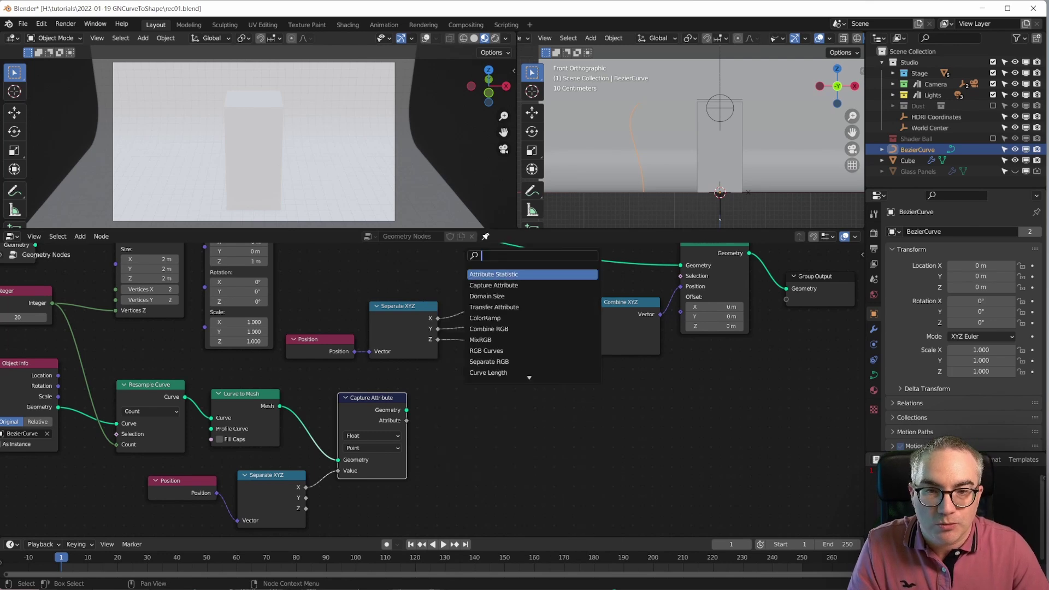
type("trans")
key("Down")
key("Down")
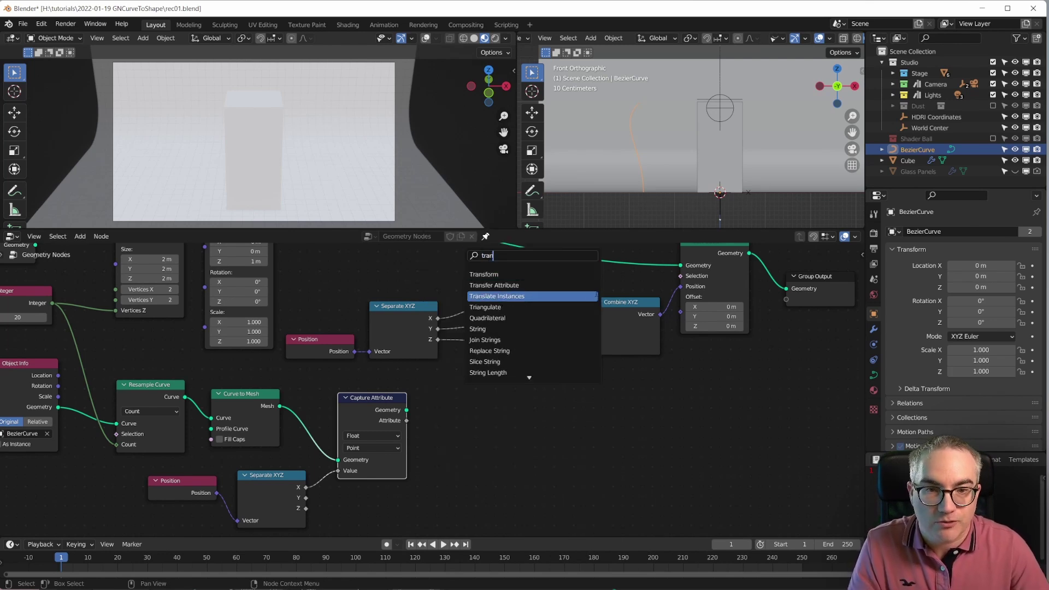
key("Return")
left_click(615, 425)
key("x")
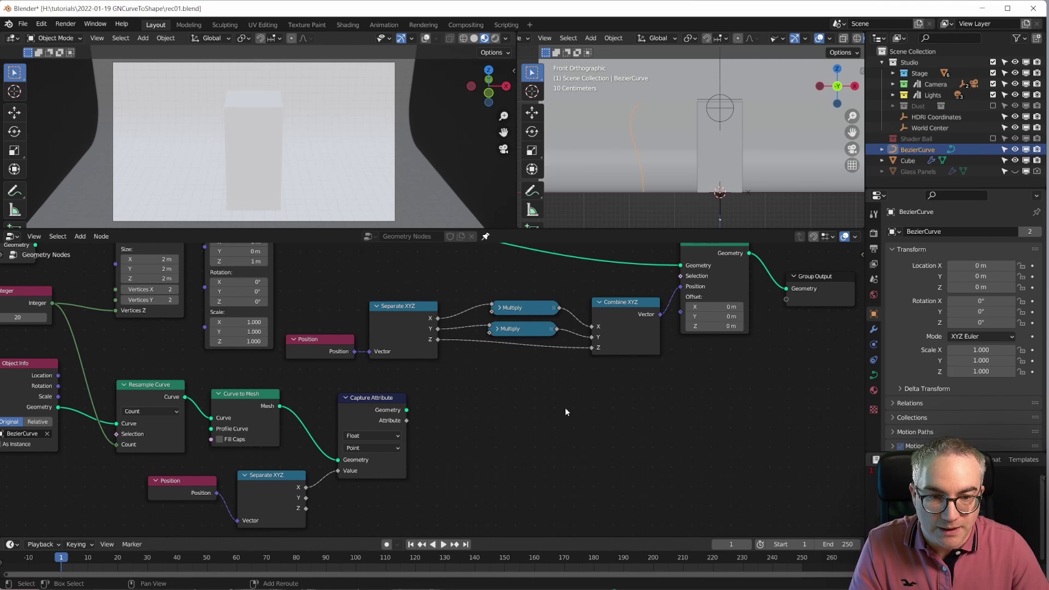
key("shift+a")
type("tran")
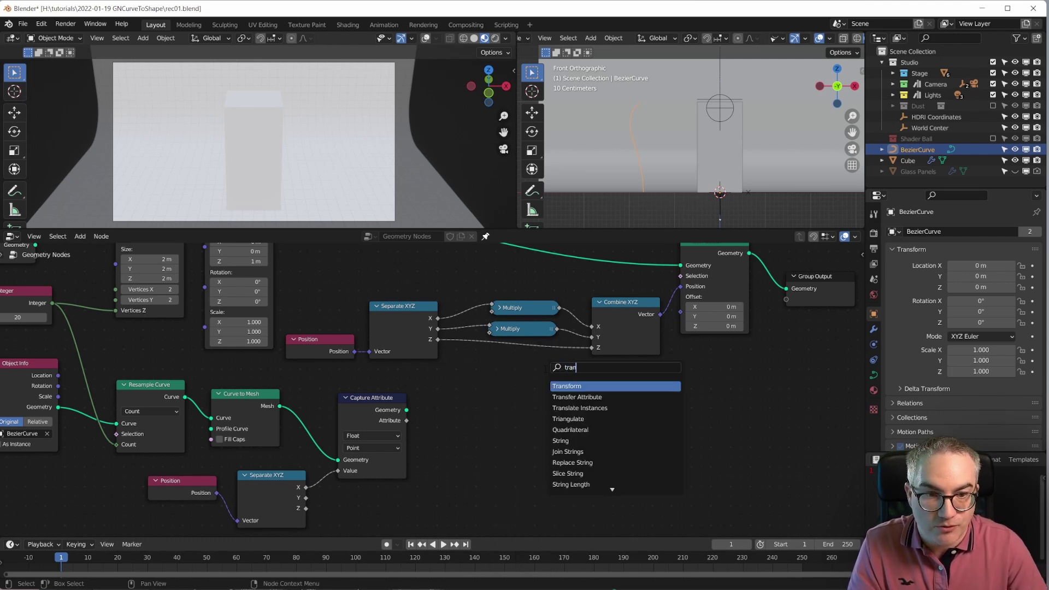
left_click(581, 397)
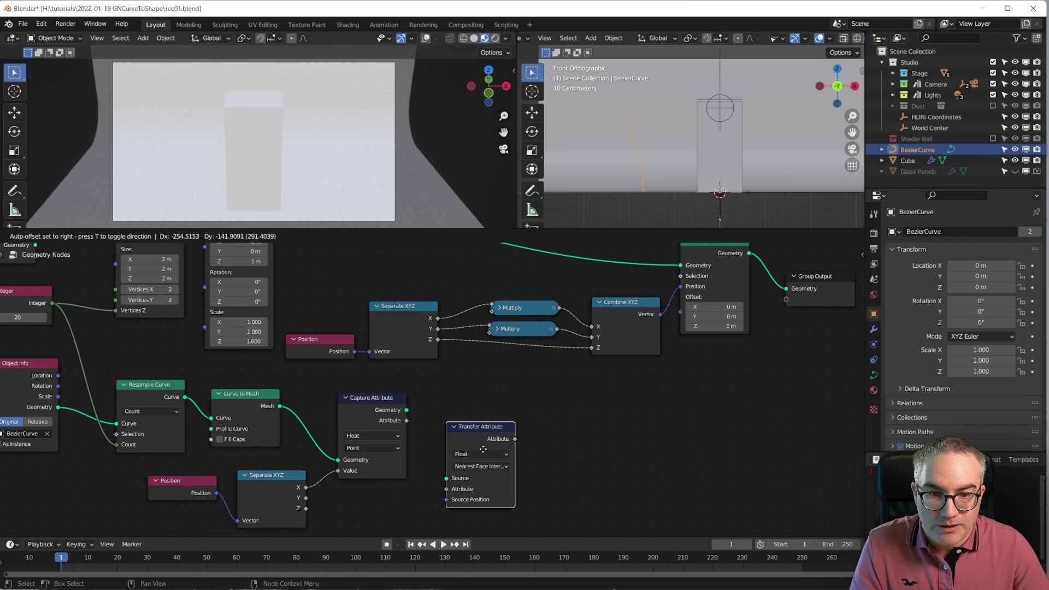
left_click(483, 426)
Feed Capture Attribute's Geometry and value into Transfer Attribute, with mapping set to Index
left_click_drag(405, 410, 445, 454)
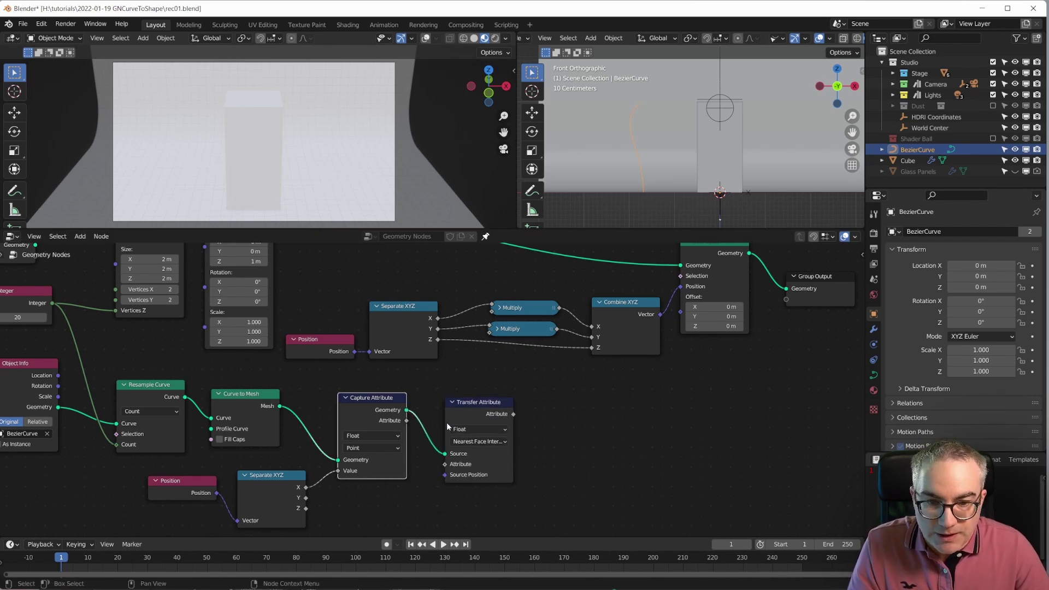
left_click_drag(406, 421, 445, 464)
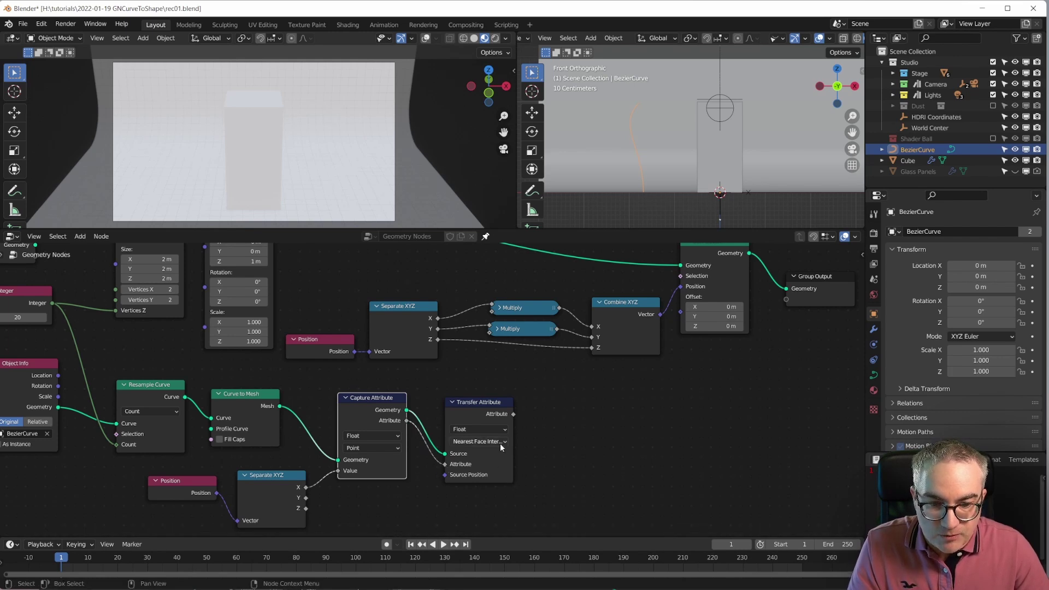
left_click(476, 444)
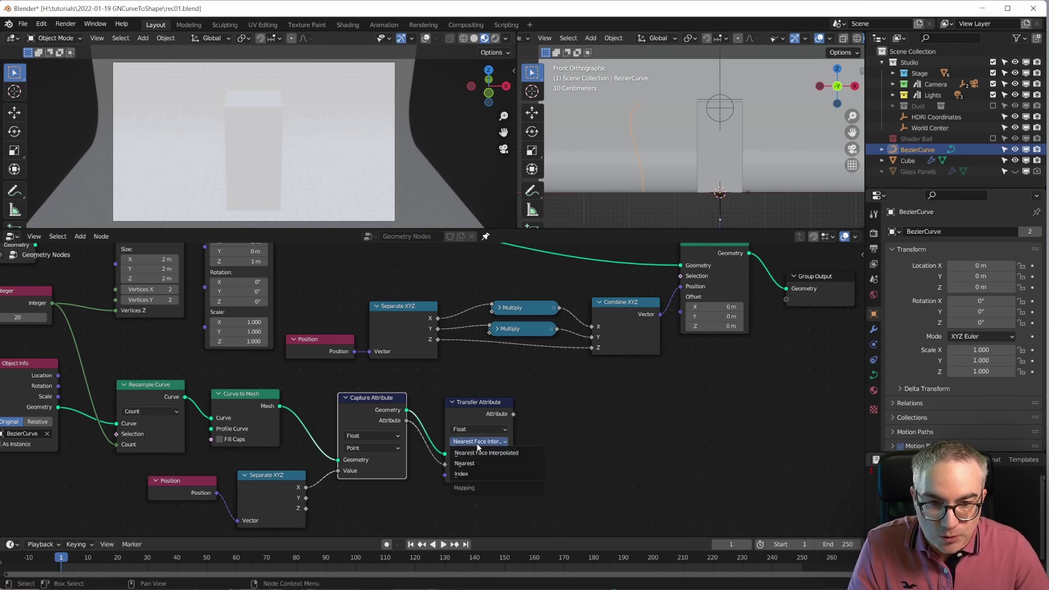
left_click(478, 474)
left_click_drag(472, 407, 473, 398)
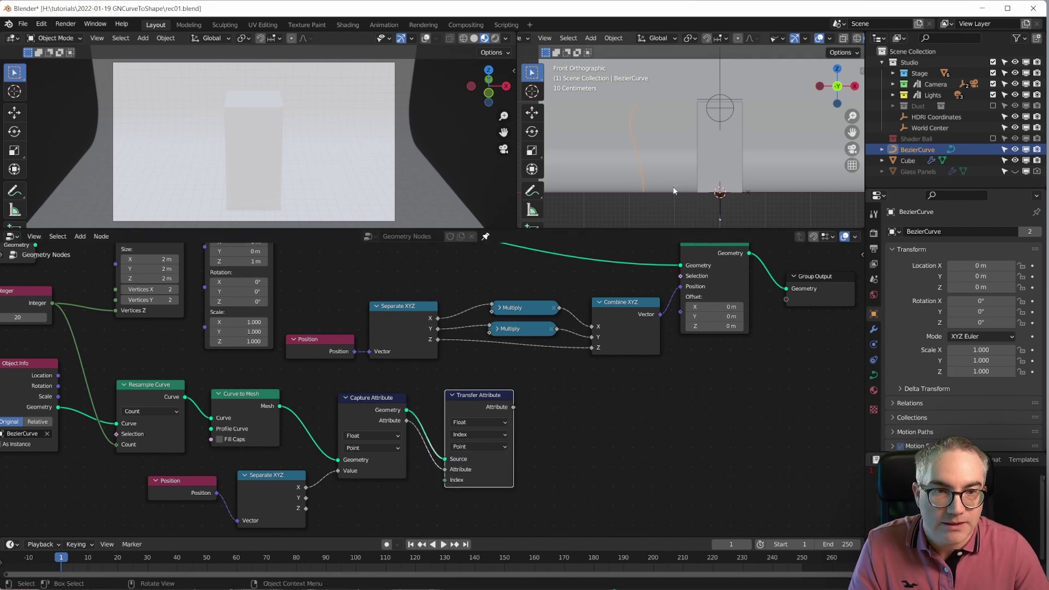
scroll(634, 200, "up", 2)
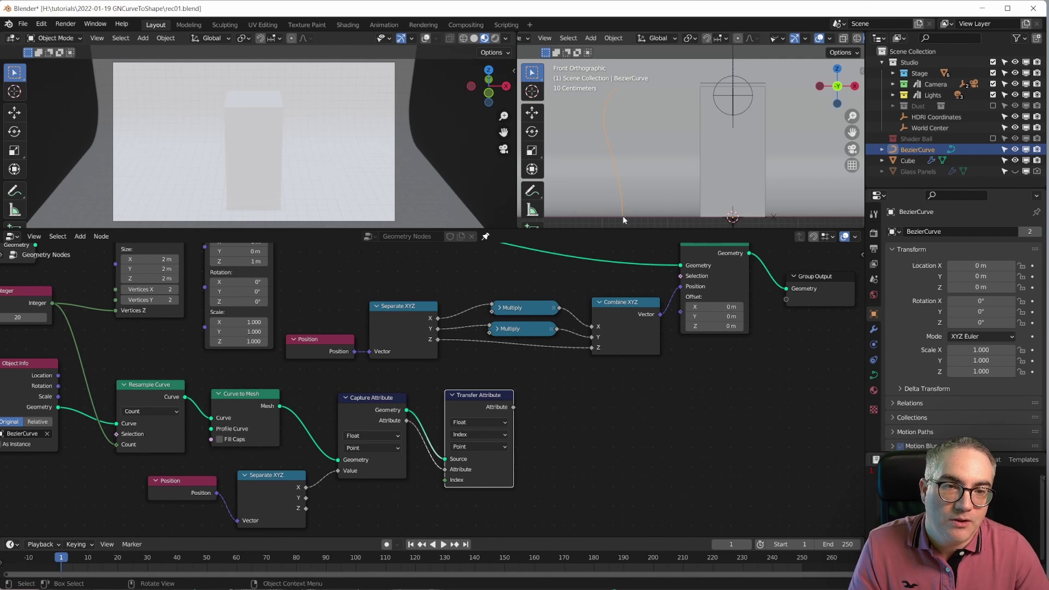
Link the Transfer Attribute output up into the two Multiply nodes
key("b")
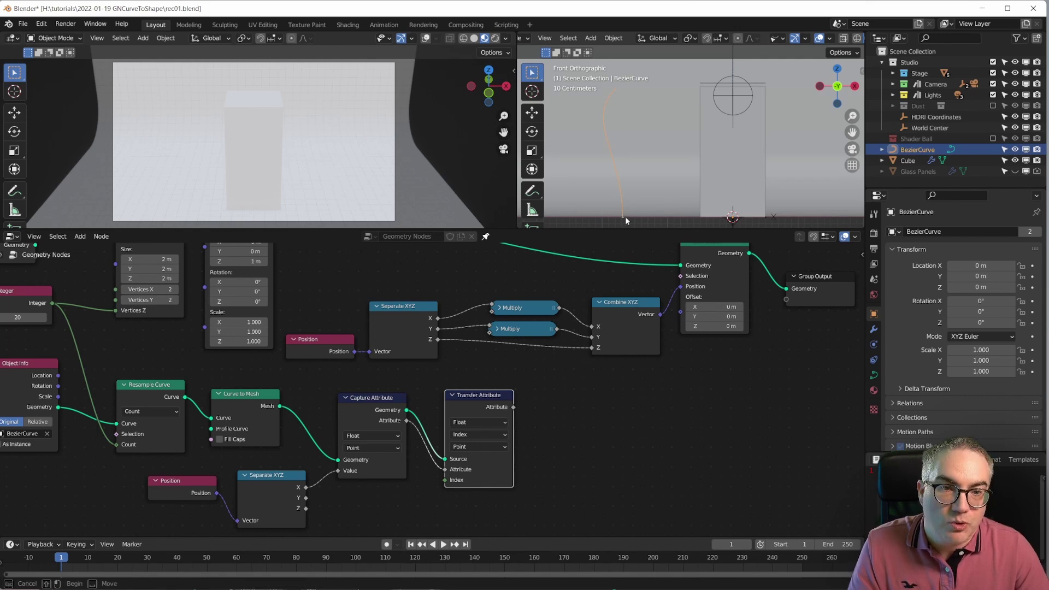
left_click_drag(625, 217, 622, 215)
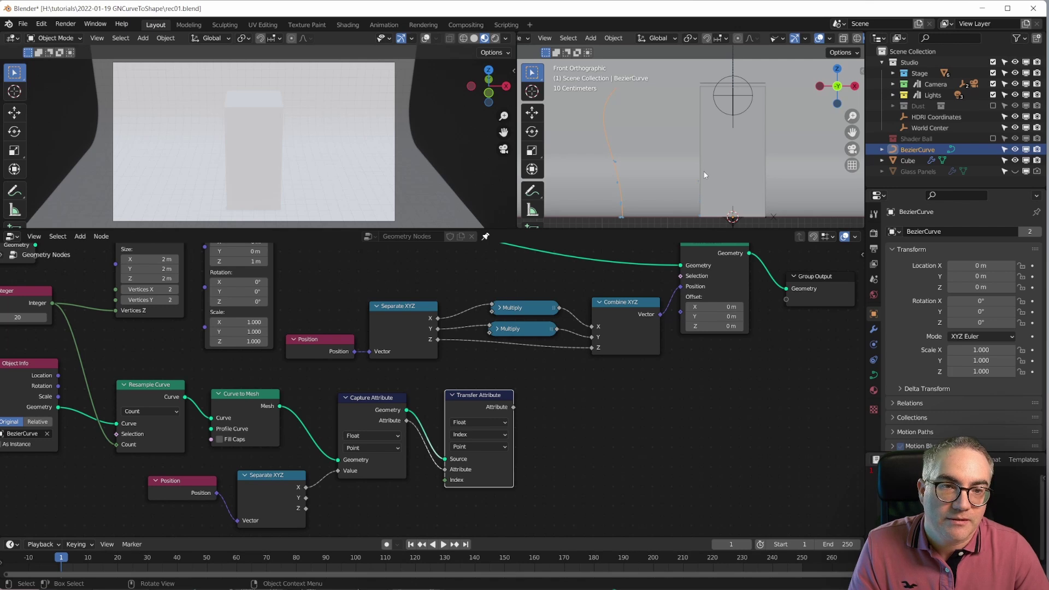
left_click_drag(706, 169, 702, 166)
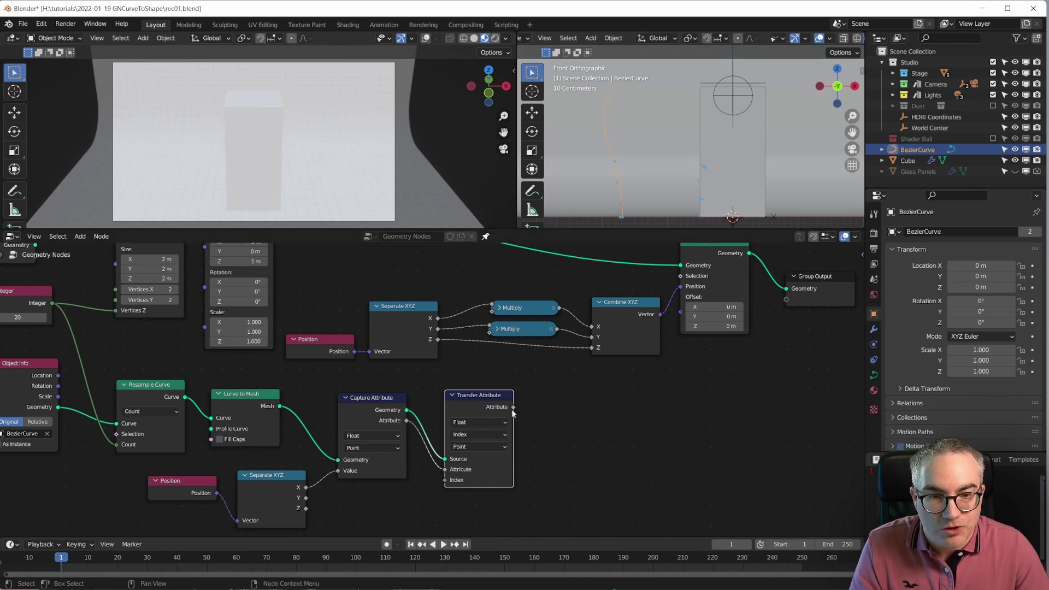
left_click_drag(513, 408, 490, 331)
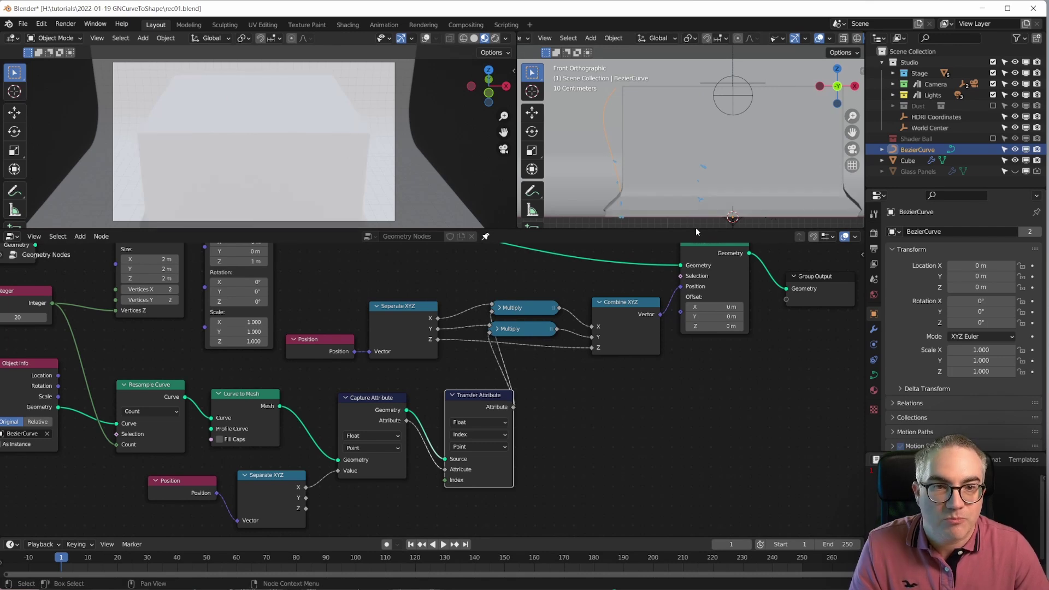
scroll(719, 158, "down", 5)
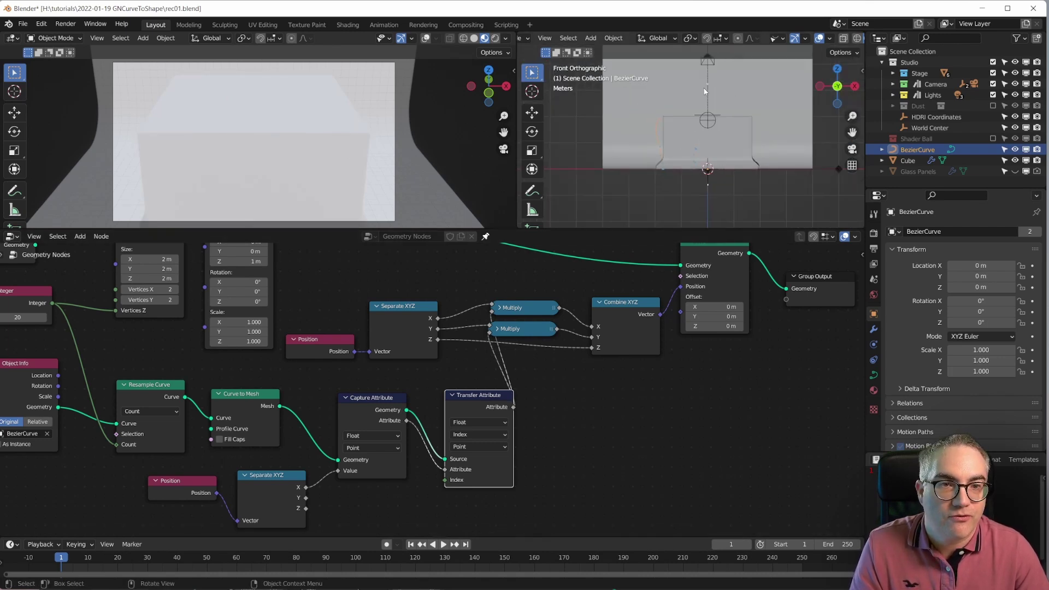
scroll(702, 109, "up", 3)
Rearrange the Capture and Transfer Attribute nodes and bring them into view
left_click_drag(487, 462, 473, 466)
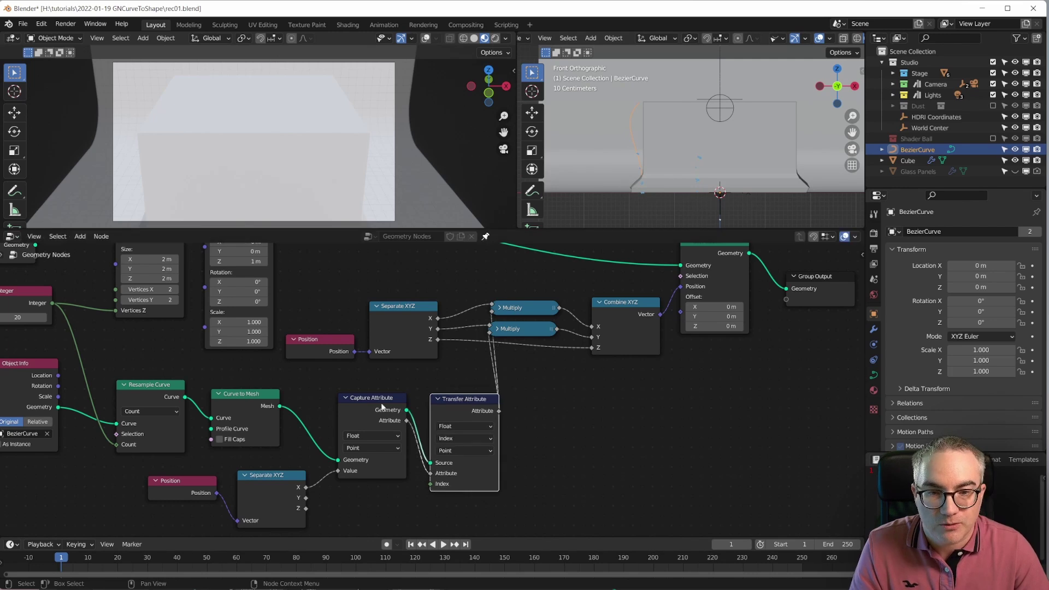
left_click_drag(375, 402, 370, 406)
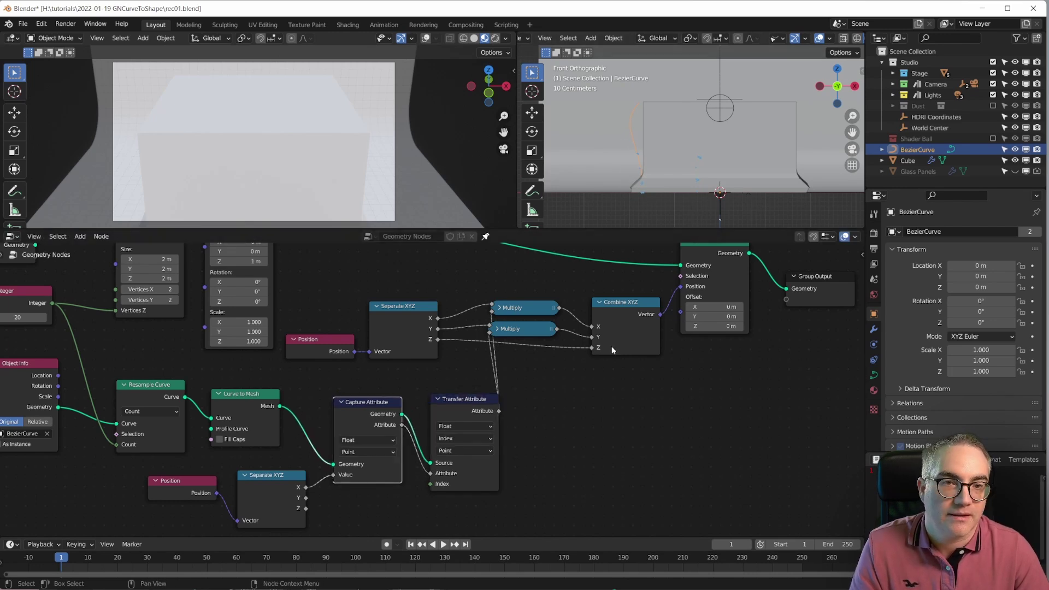
middle_click_drag(550, 492, 549, 433)
scroll(550, 433, "up", 2)
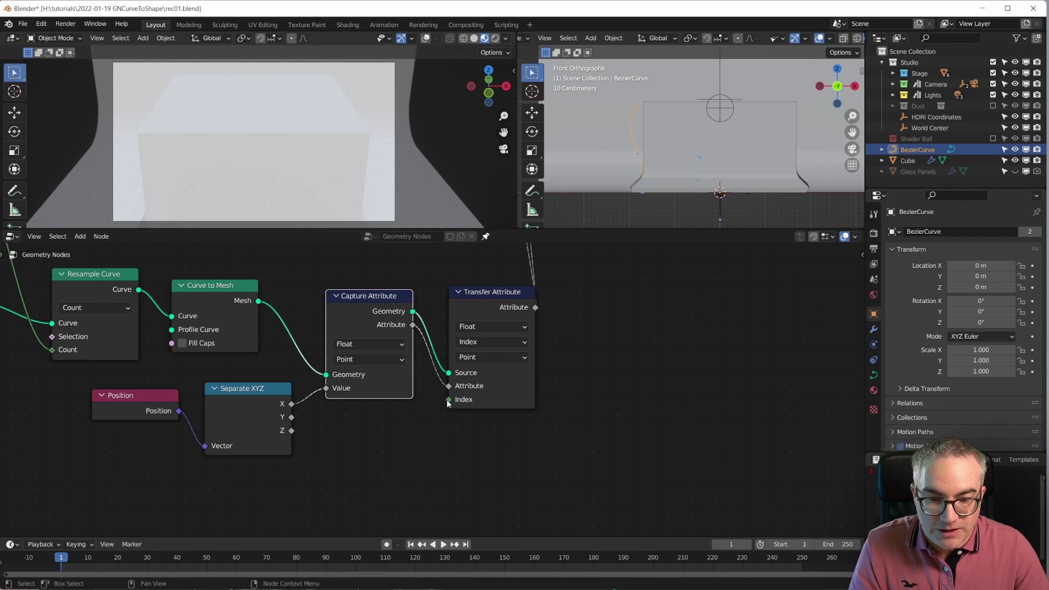
Add a Divide math node on Transfer Attribute's Index with divisor 4
left_click_drag(448, 399, 418, 434)
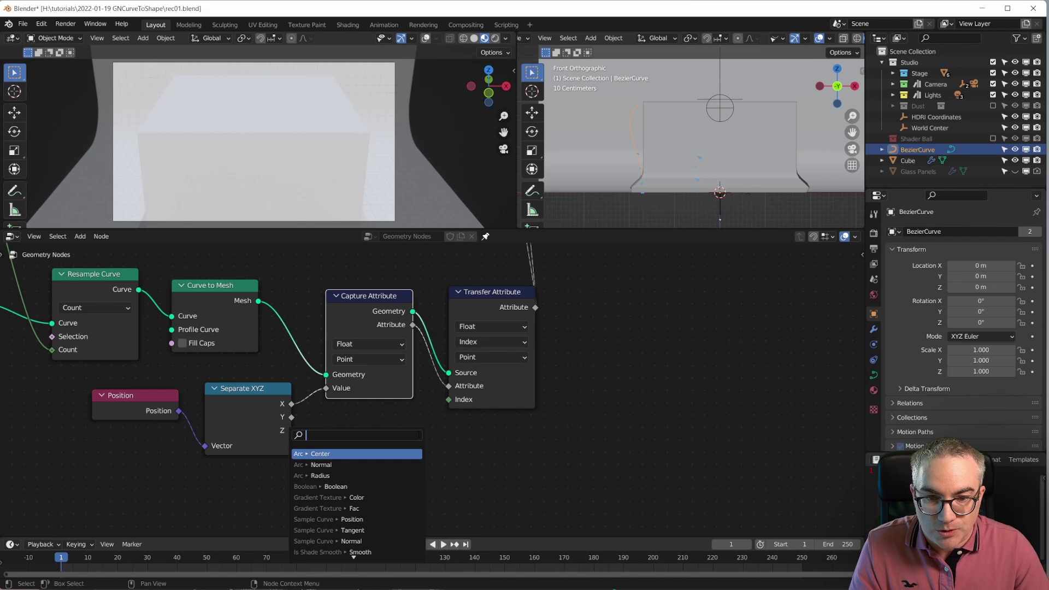
type("div")
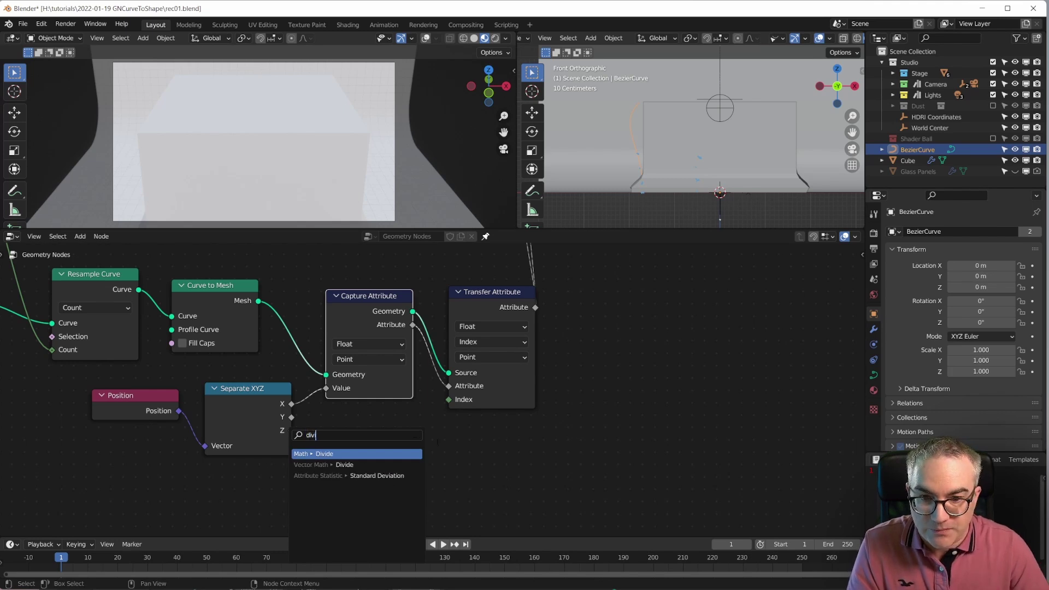
key("Return")
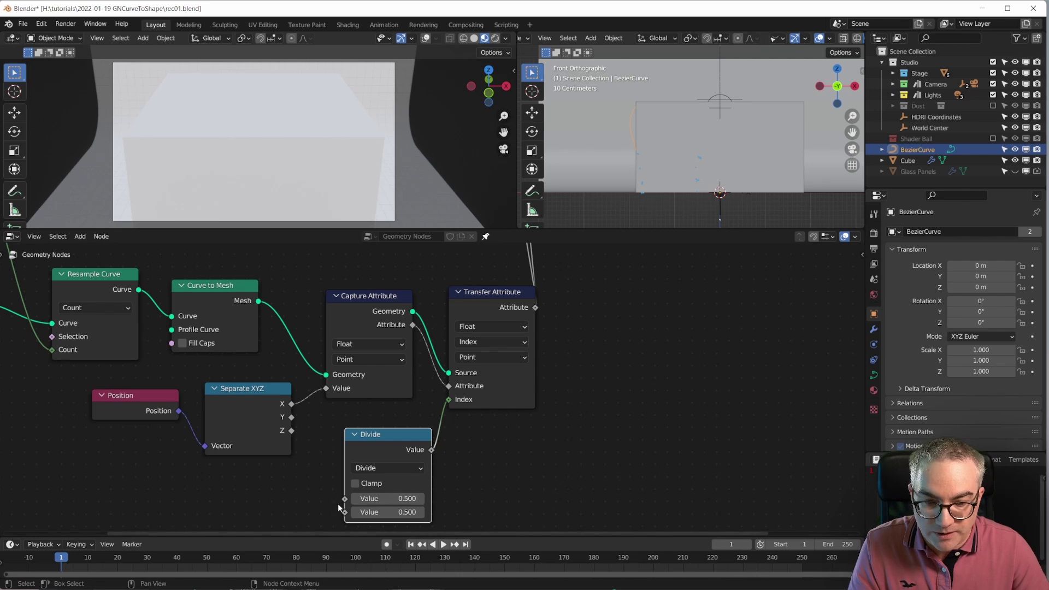
left_click(382, 508)
type("4")
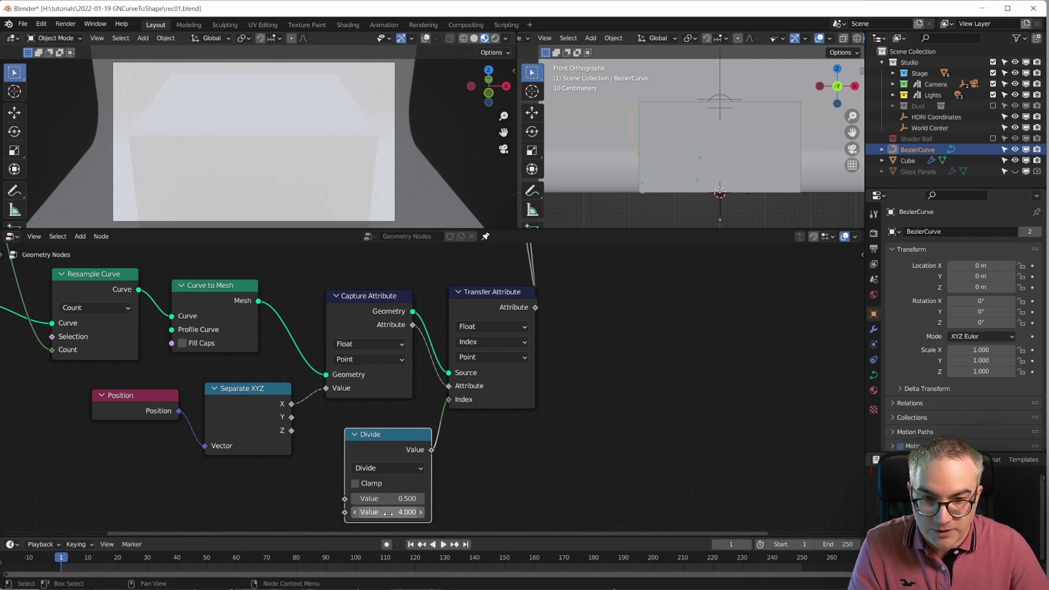
key("Return")
Feed an Index node into Divide and connect the result to Transfer Attribute's Index
left_click_drag(344, 498, 224, 459)
type("inde")
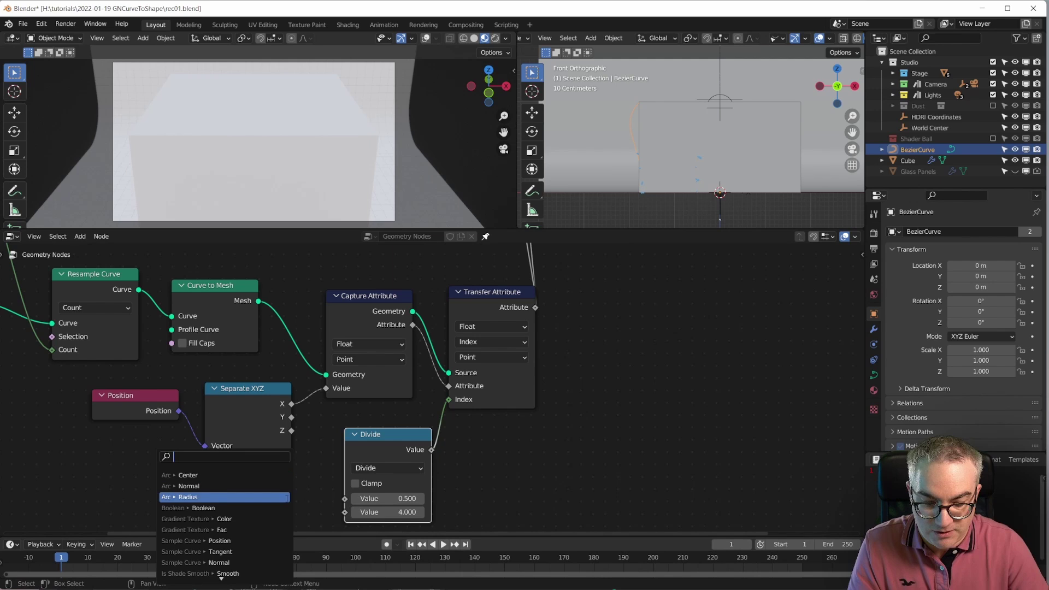
key("Return")
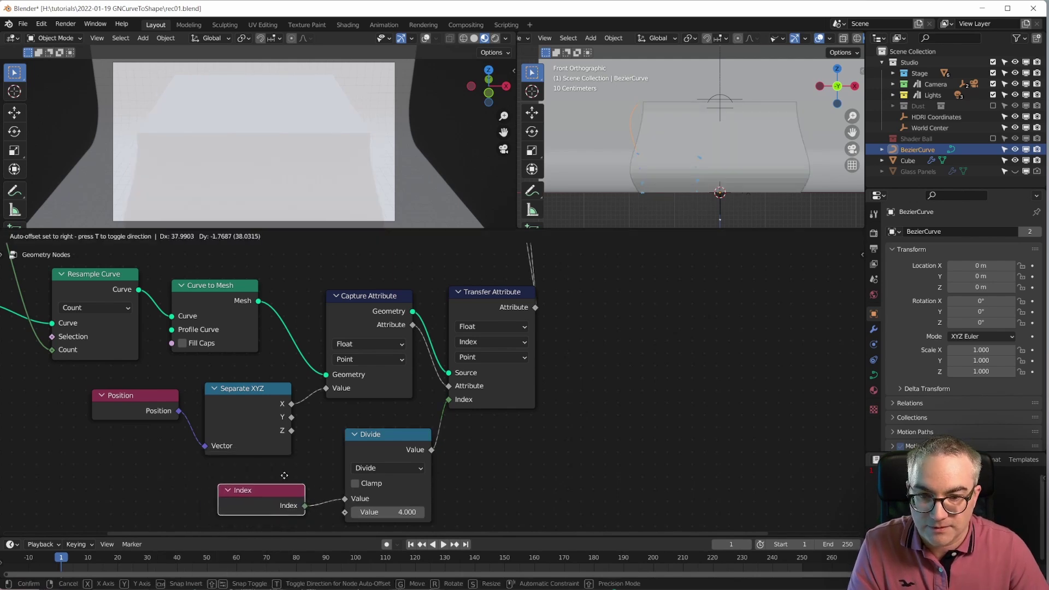
left_click(371, 457)
left_click_drag(429, 440, 418, 449)
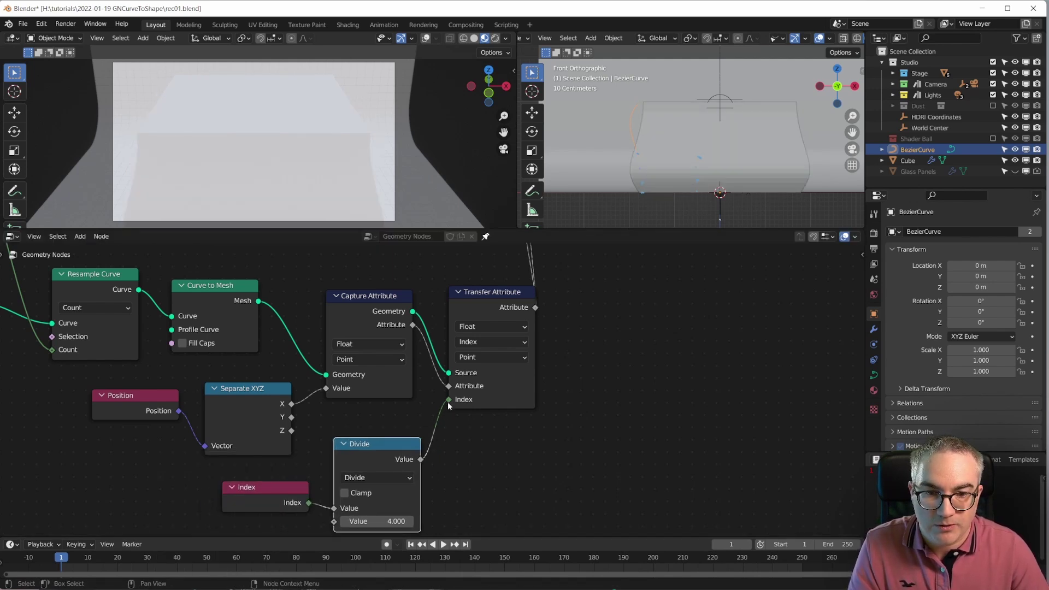
mouse_move(448, 399)
left_mouse_down()
mouse_move(426, 405)
mouse_move(450, 402)
left_mouse_up()
left_click_drag(283, 466, 451, 402)
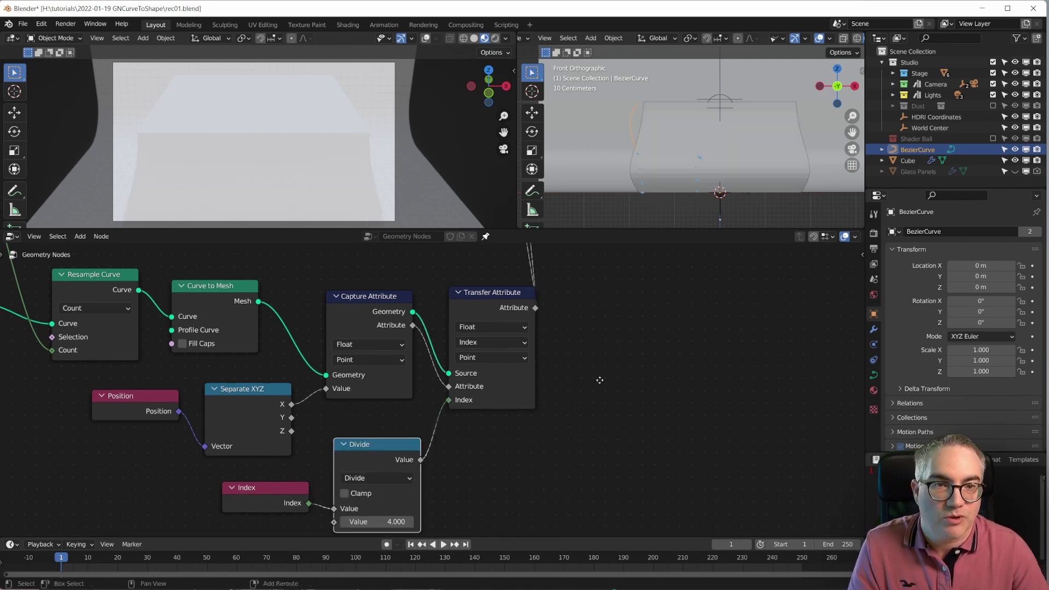
mouse_move(599, 377)
middle_mouse_down()
mouse_move(628, 418)
mouse_move(606, 376)
middle_mouse_up()
Move the Multiply nodes and all output-side nodes further right, then select the Cube
scroll(607, 380, "down", 4)
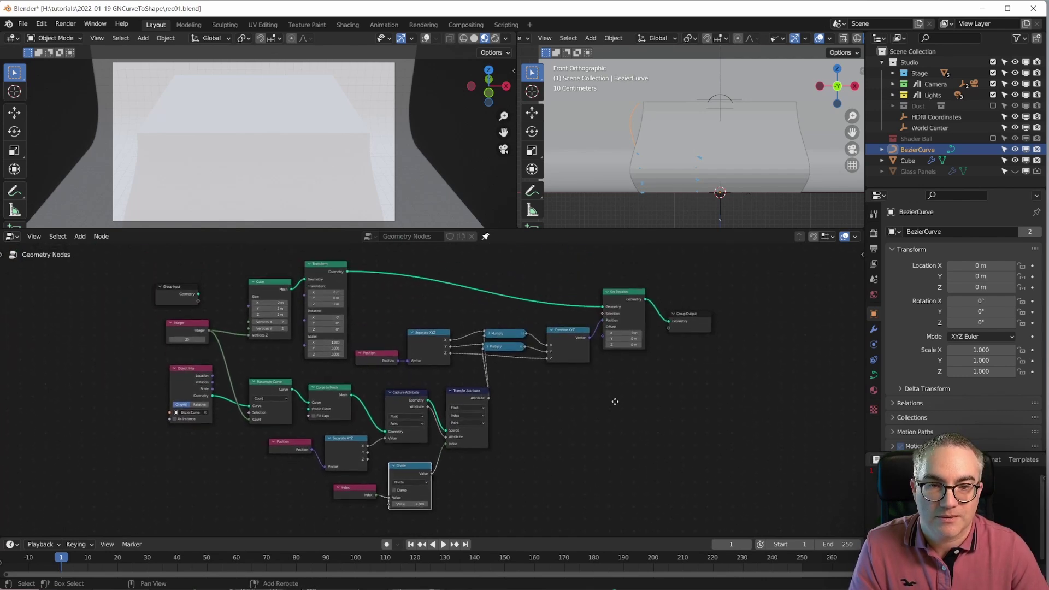
left_click_drag(496, 290, 736, 402)
key("g")
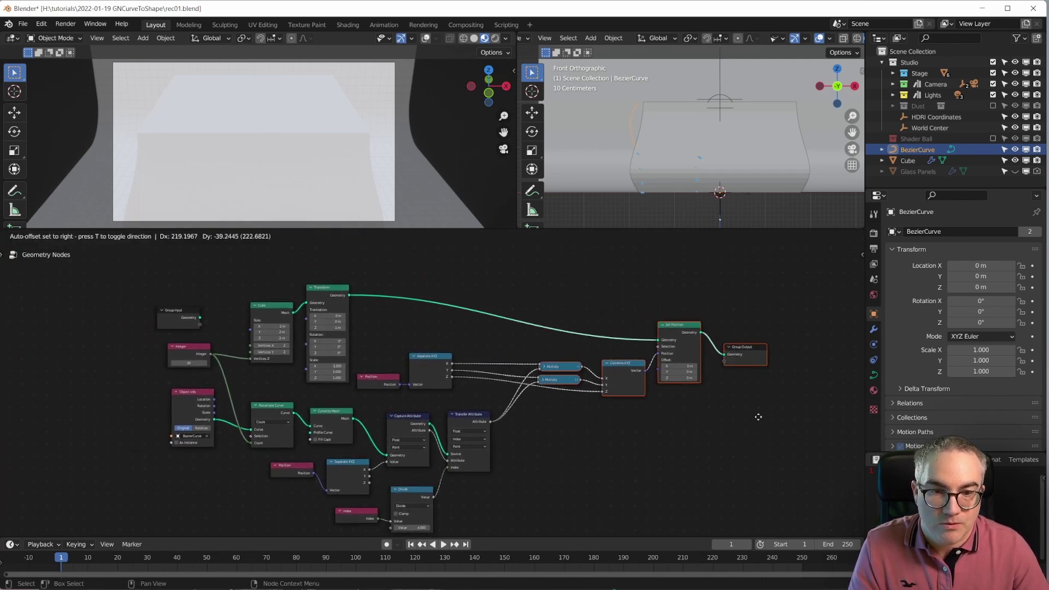
left_click(742, 411)
scroll(707, 133, "up", 2)
scroll(706, 152, "down", 2)
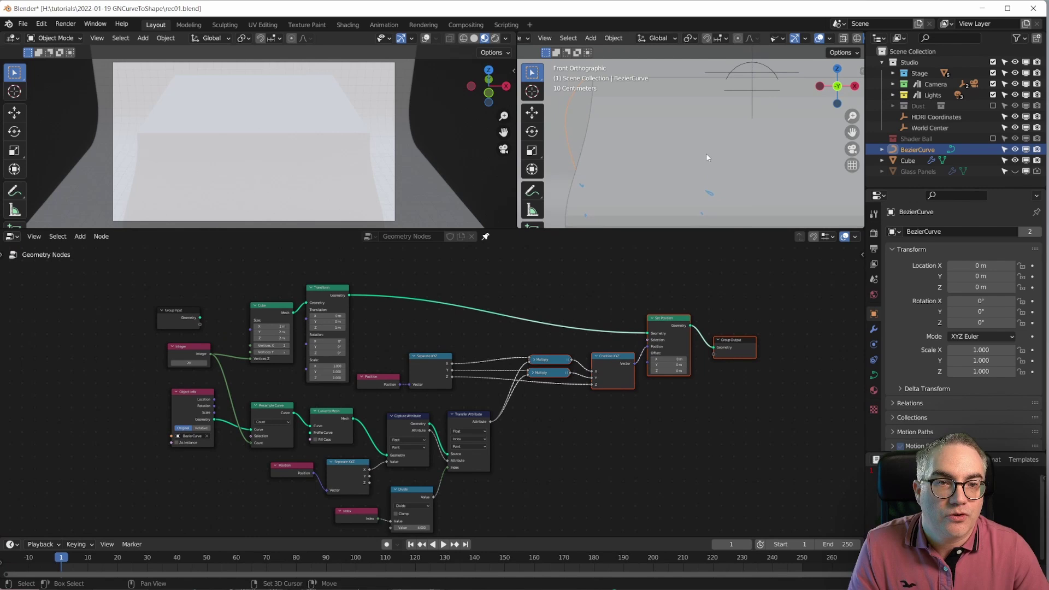
scroll(305, 185, "down", 3)
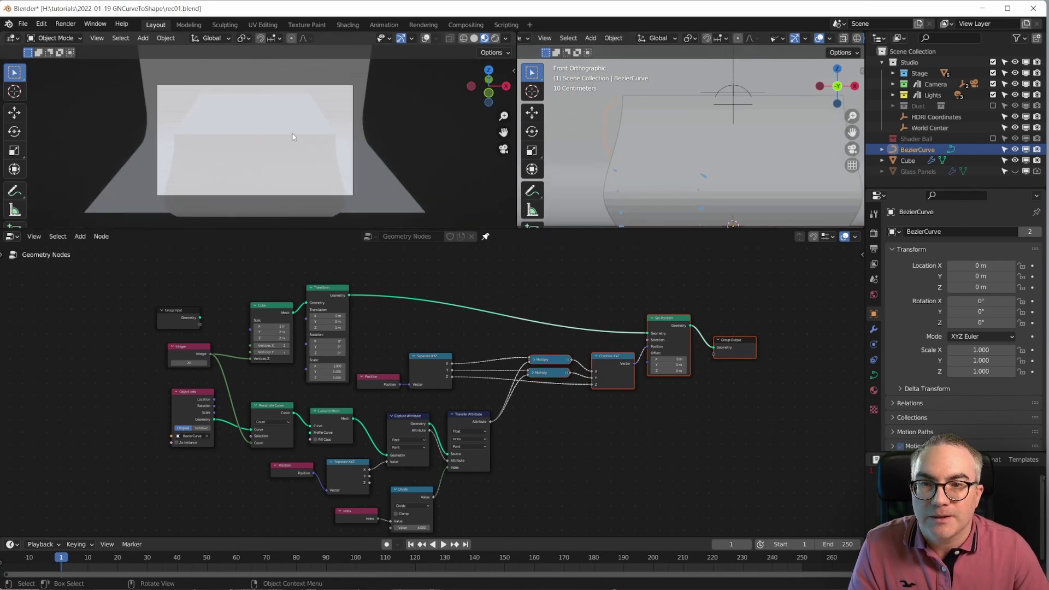
left_click(819, 213)
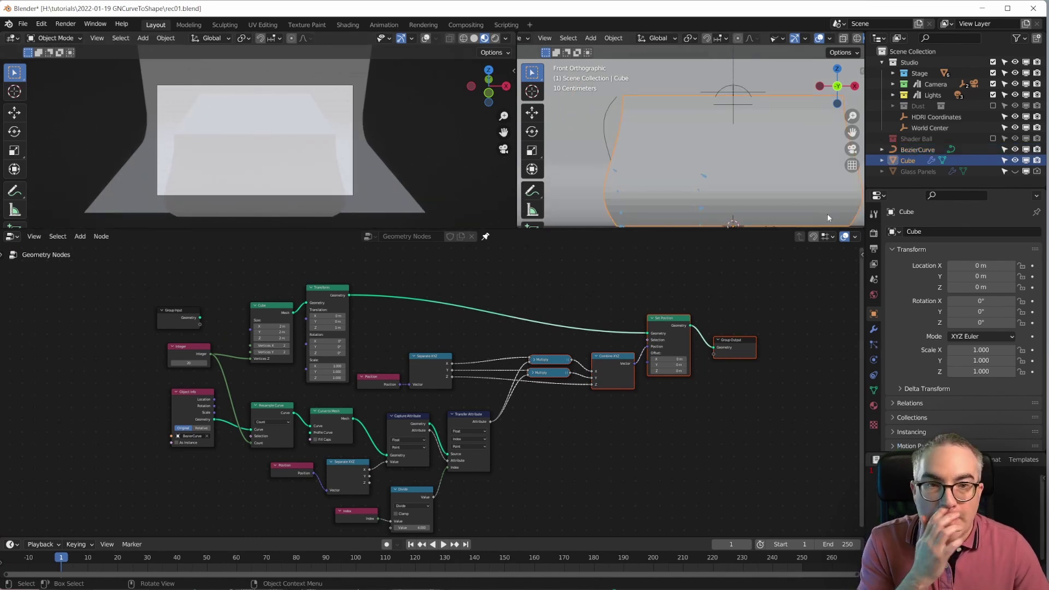
left_click(736, 340)
Insert a Set Material node before the Group Output and assign Metallic Car Paint Red
scroll(730, 331, "up", 1)
middle_click_drag(730, 331, 635, 345)
key("shift+a")
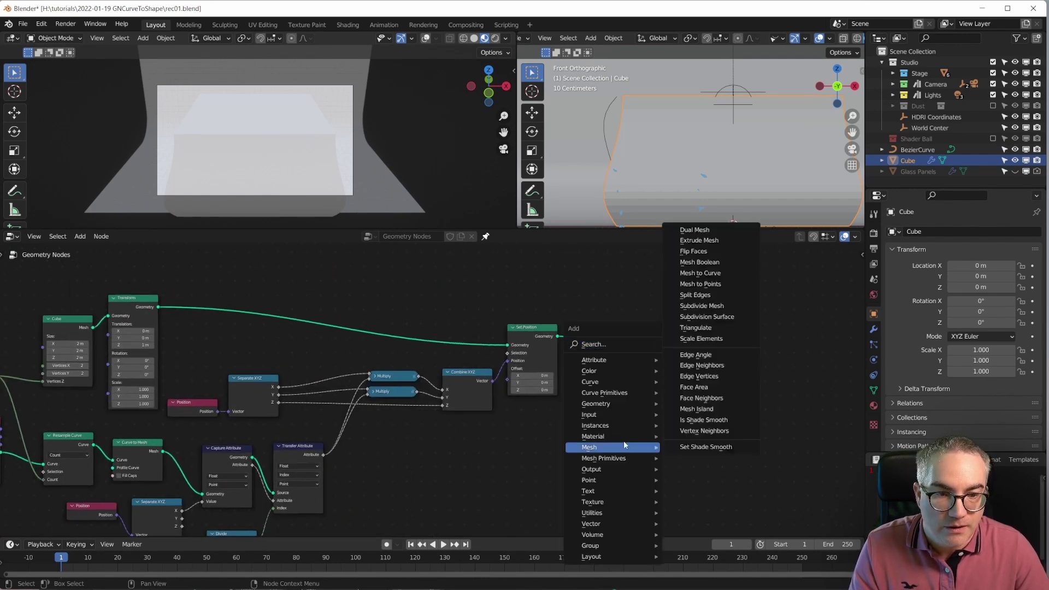
mouse_move(621, 435)
left_click(696, 478)
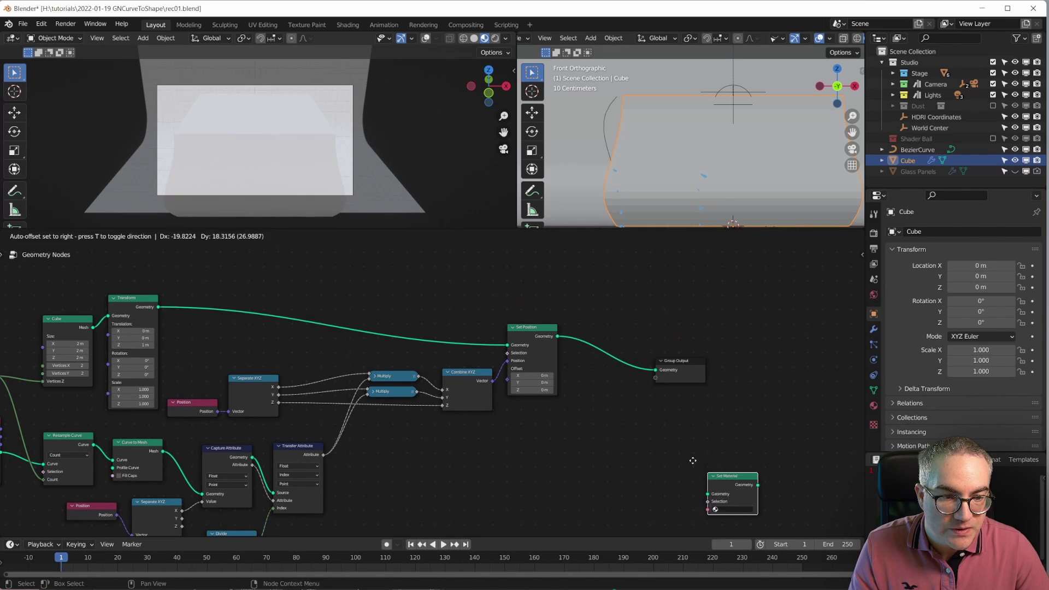
left_click(615, 379)
scroll(690, 377, "up", 1)
left_click(688, 373)
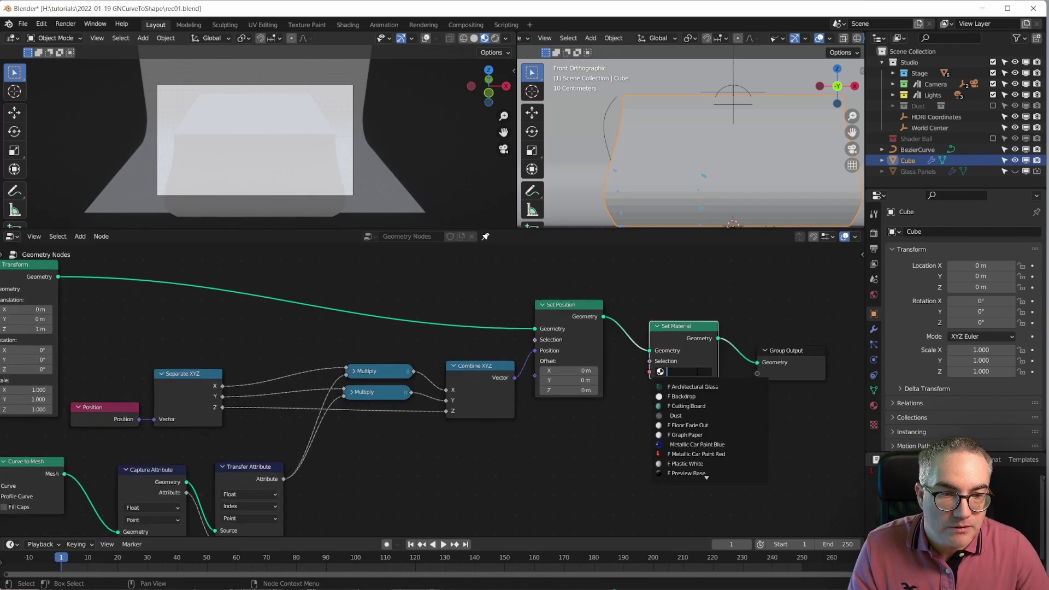
left_click(702, 454)
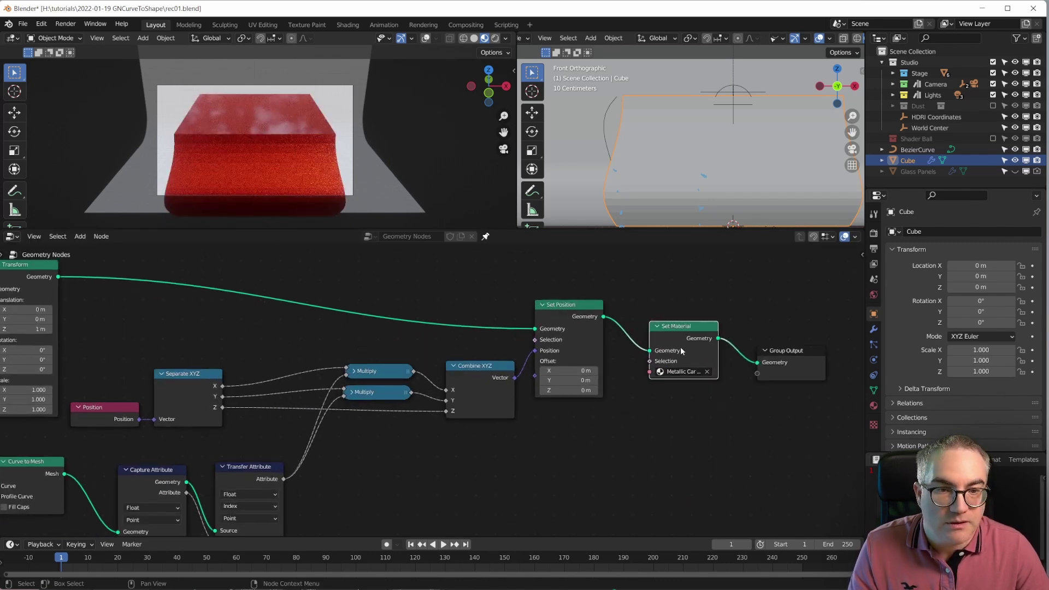
left_click_drag(682, 340, 686, 344)
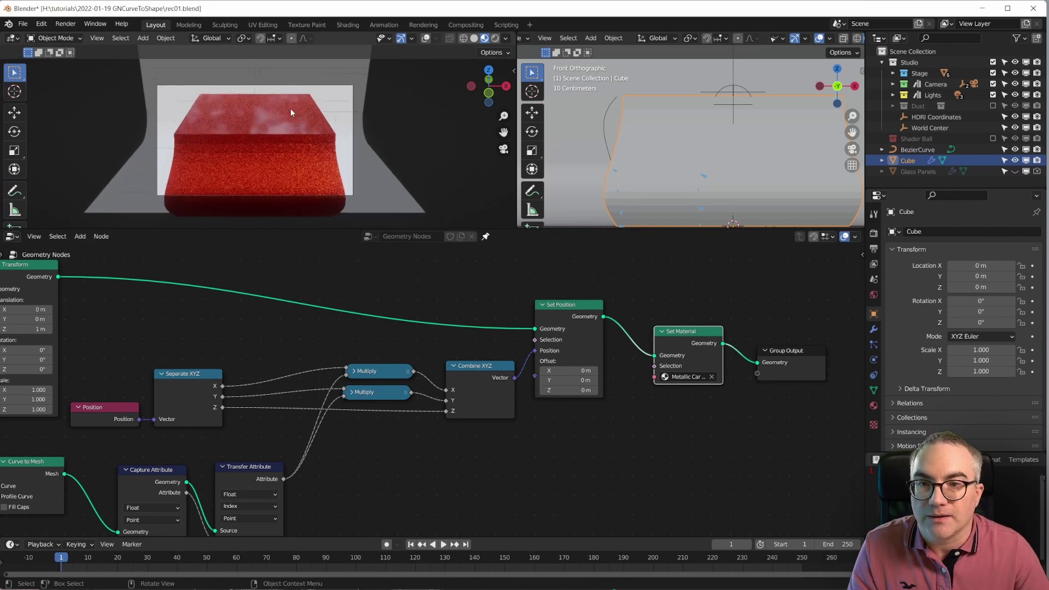
Add a Set Shade Smooth node, searched as 'smoo', after Set Material
scroll(771, 136, "down", 1)
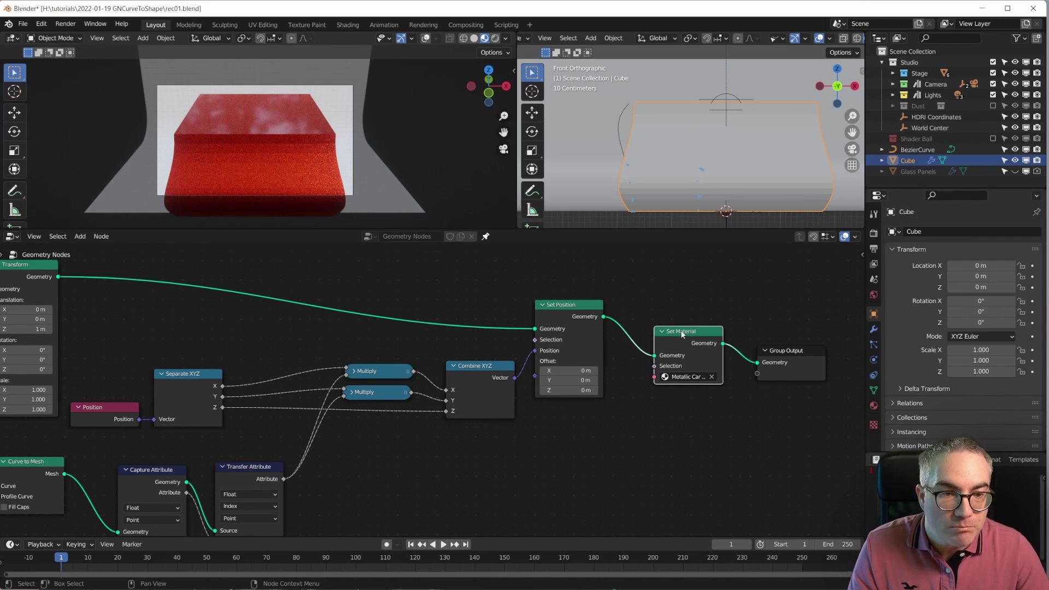
left_click_drag(680, 331, 681, 315)
key("shift+a")
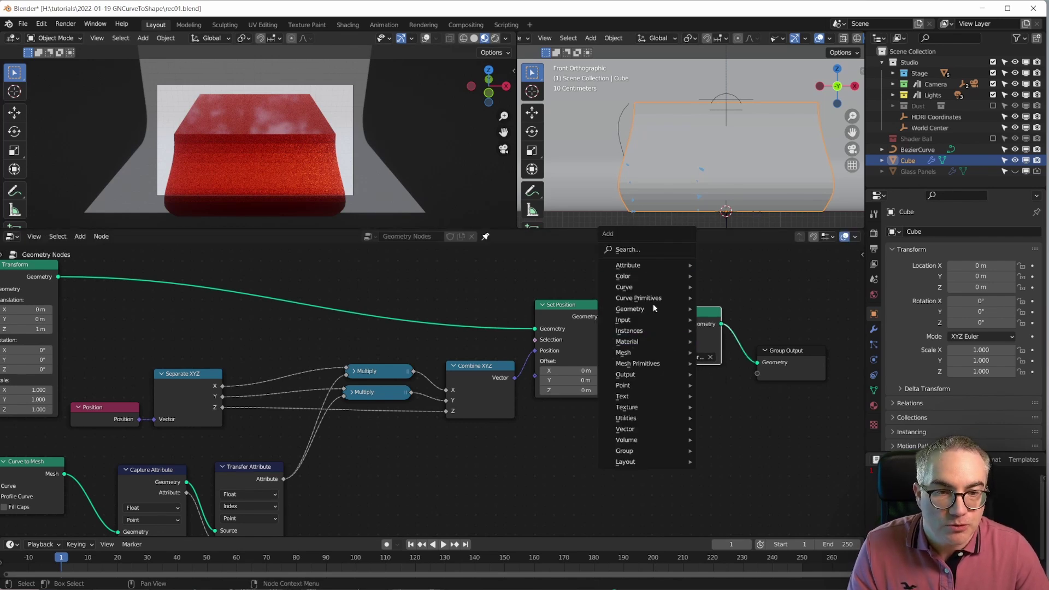
type("smoo")
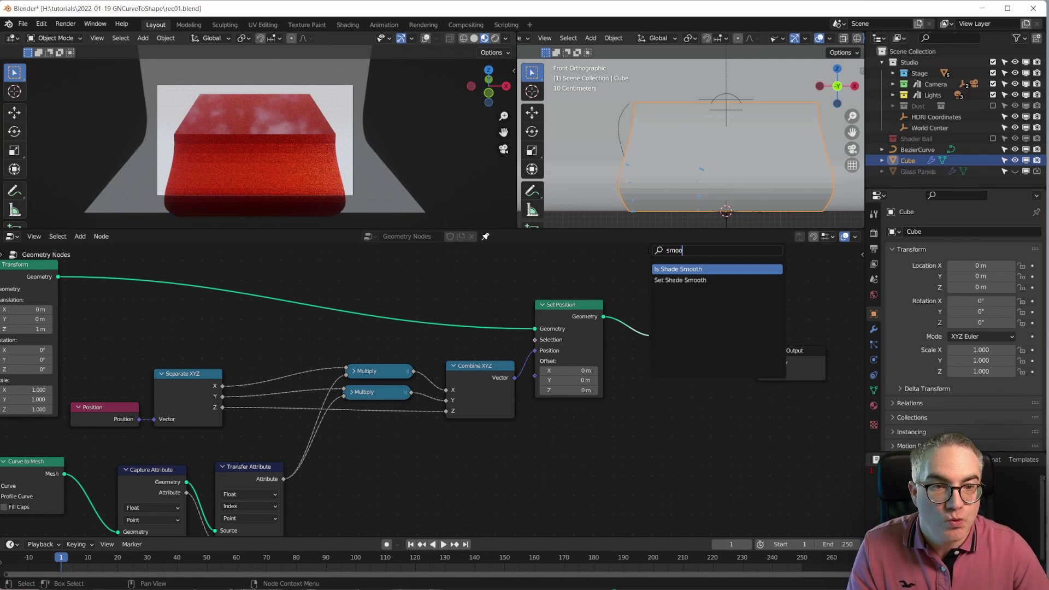
left_click(680, 279)
left_click(753, 365)
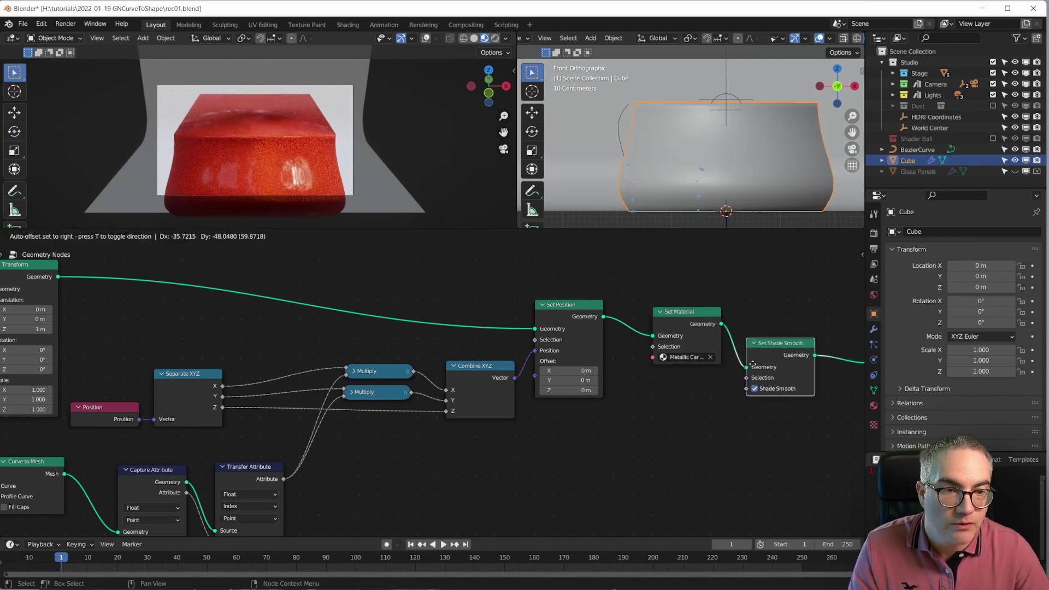
left_click(662, 408)
Tidy the Set Material, Set Shade Smooth and Group Output nodes into a neat row
left_click_drag(813, 377, 695, 367)
left_click_drag(617, 350, 600, 340)
left_click_drag(611, 412, 589, 394)
left_click_drag(724, 370, 691, 373)
scroll(525, 453, "up", 2)
middle_click_drag(525, 453, 641, 415)
scroll(601, 425, "down", 1)
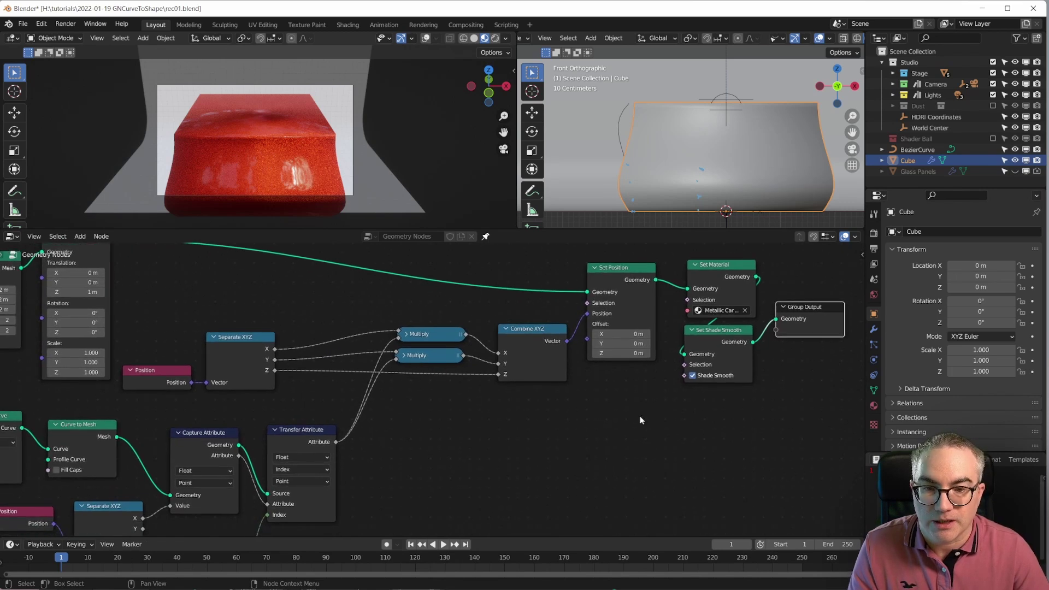
scroll(435, 447, "up", 1)
Enter Edit Mode on the Bezier profile curve and rotate one of its handles
left_click(620, 119)
key("Tab")
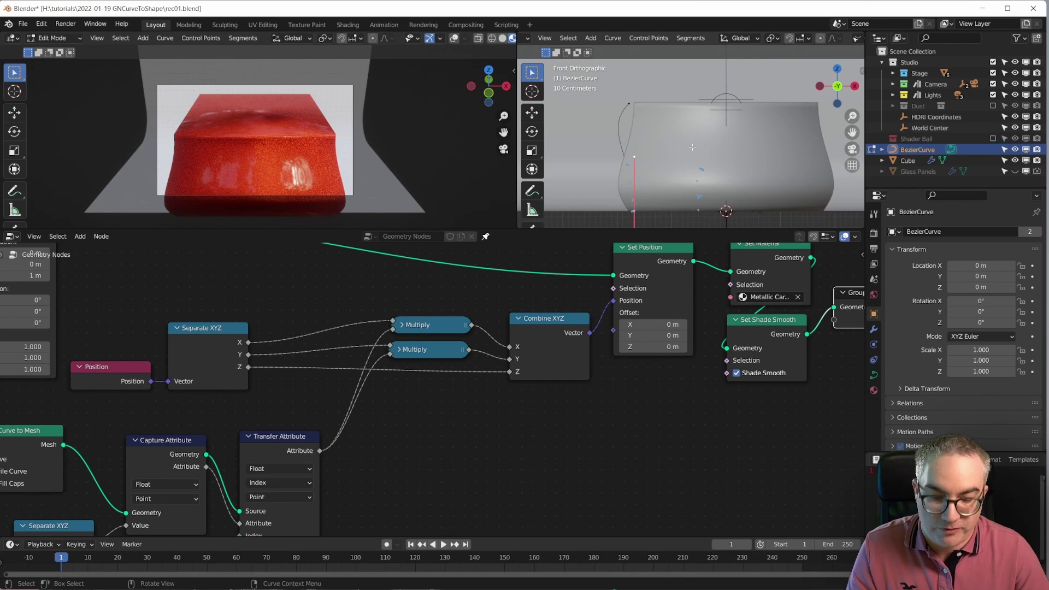
key("r")
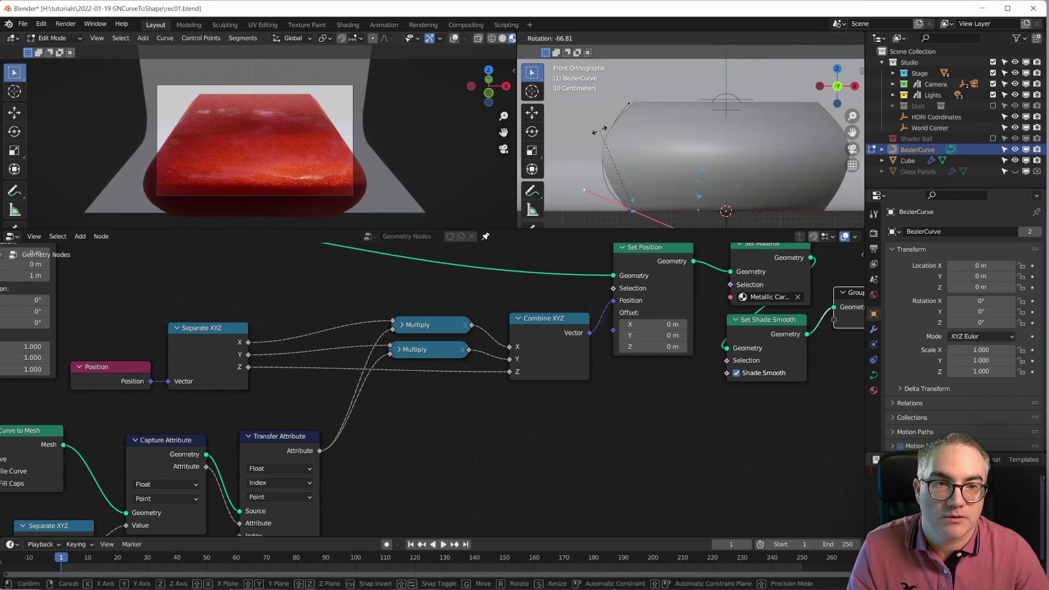
left_click(688, 185)
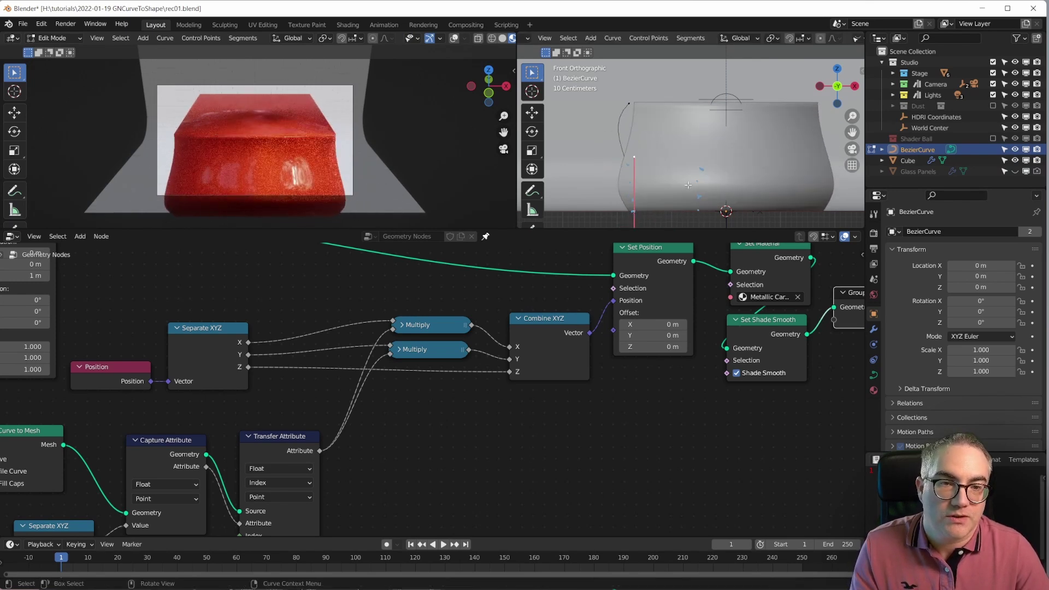
scroll(398, 460, "down", 2)
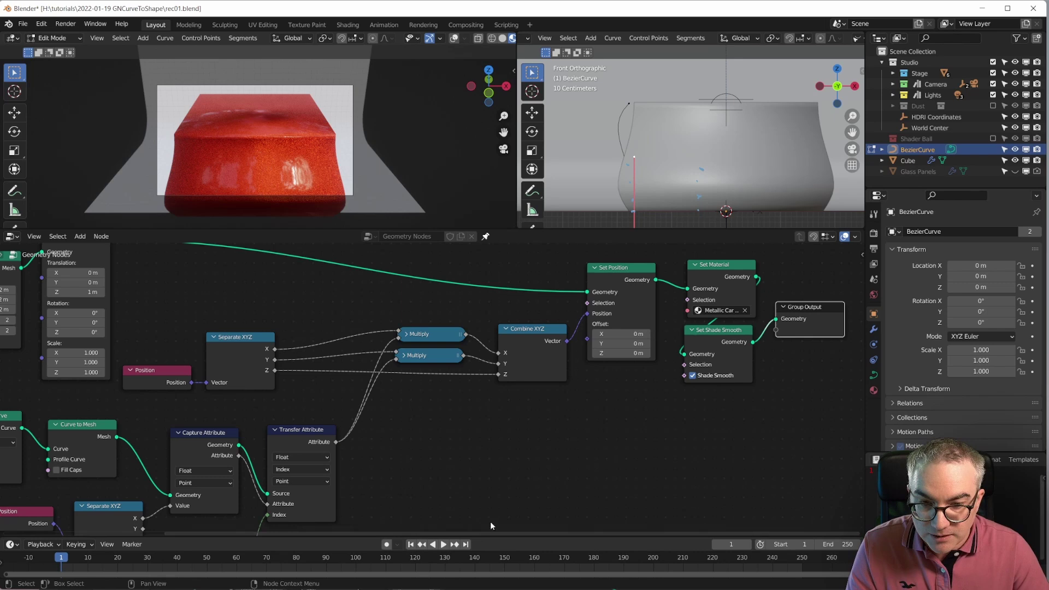
scroll(658, 138, "down", 1)
scroll(664, 147, "up", 1)
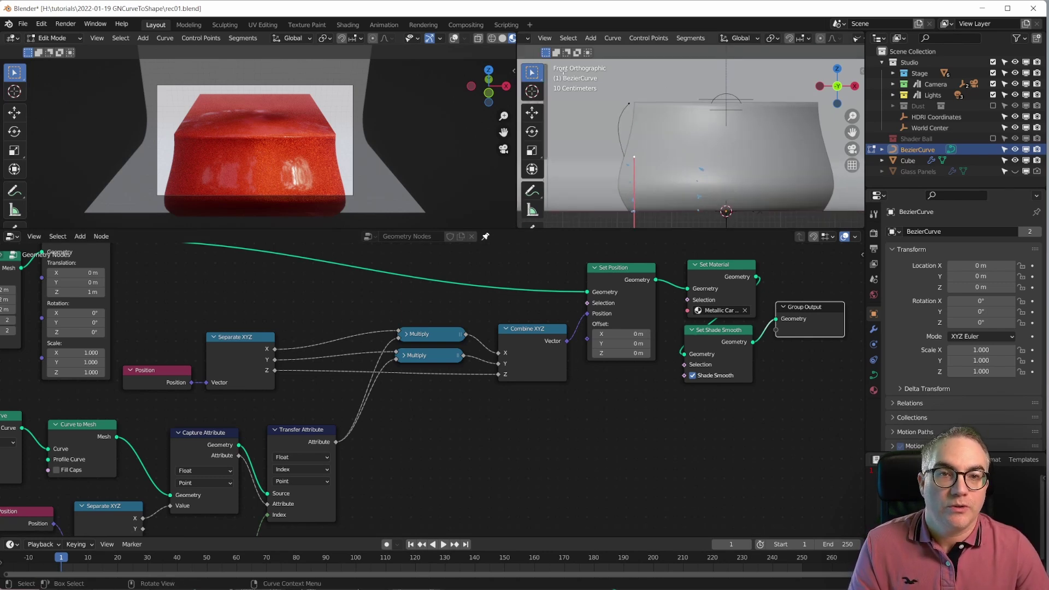
Switch the profile curve's direction so the vase profile flips
left_click(698, 38)
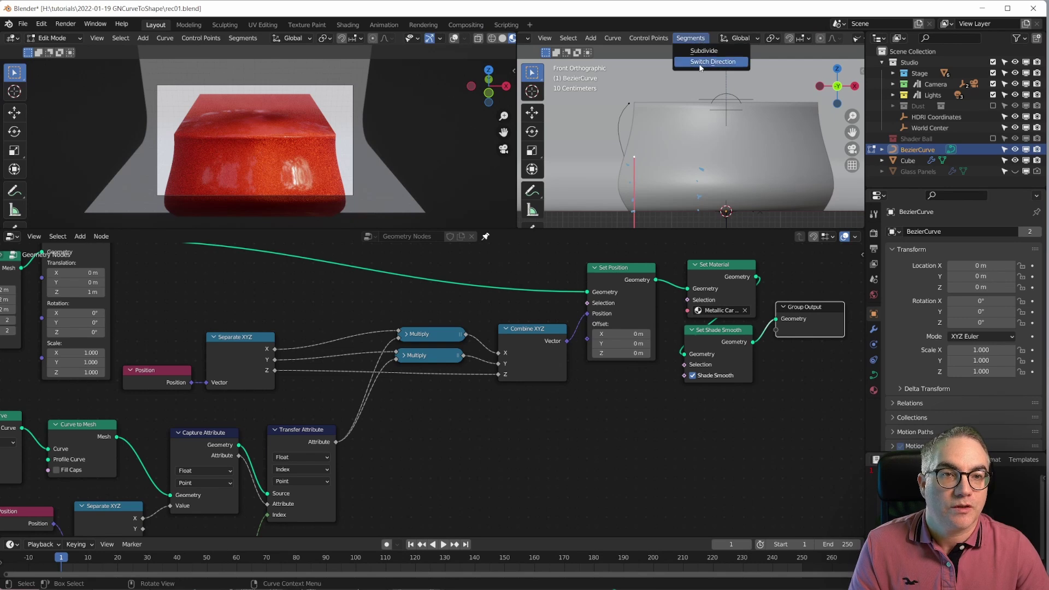
left_click(698, 65)
scroll(657, 169, "down", 3)
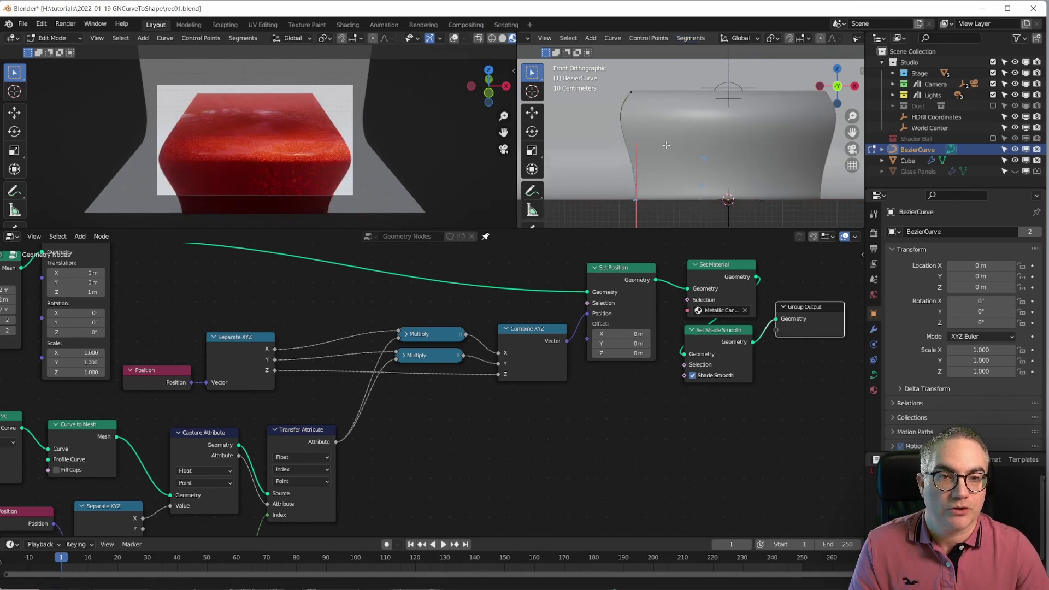
scroll(657, 168, "up", 2)
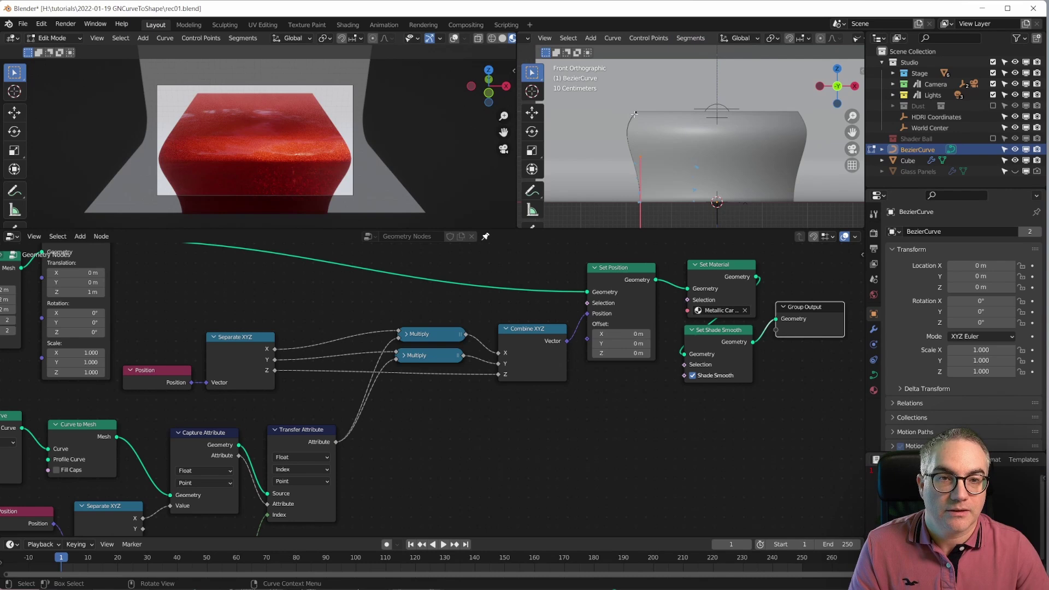
Move a curve control point, then shift another point sideways along X
key("g")
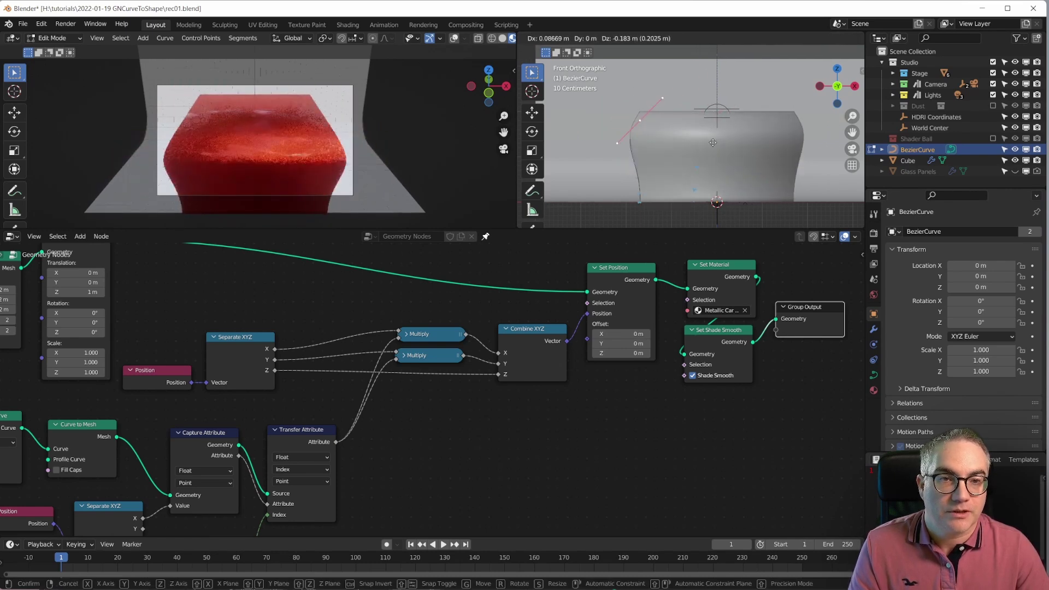
left_click(754, 146)
middle_click_drag(754, 147, 773, 136)
key("g")
key("x")
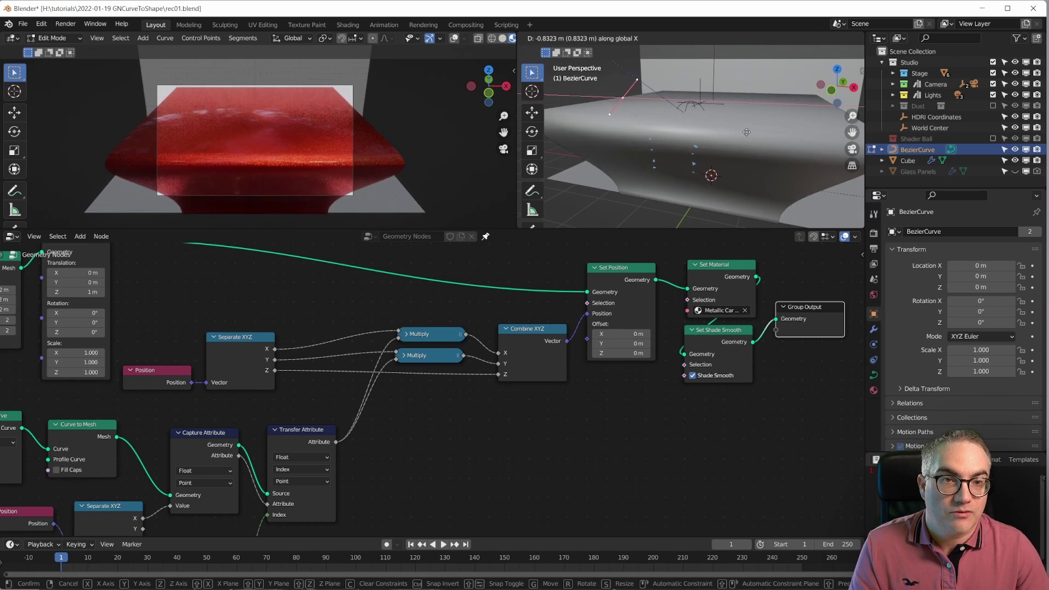
left_click(794, 146)
Return to front orthographic view and widen the vase by moving points along X
middle_click_drag(756, 142, 716, 147)
key("KP_1")
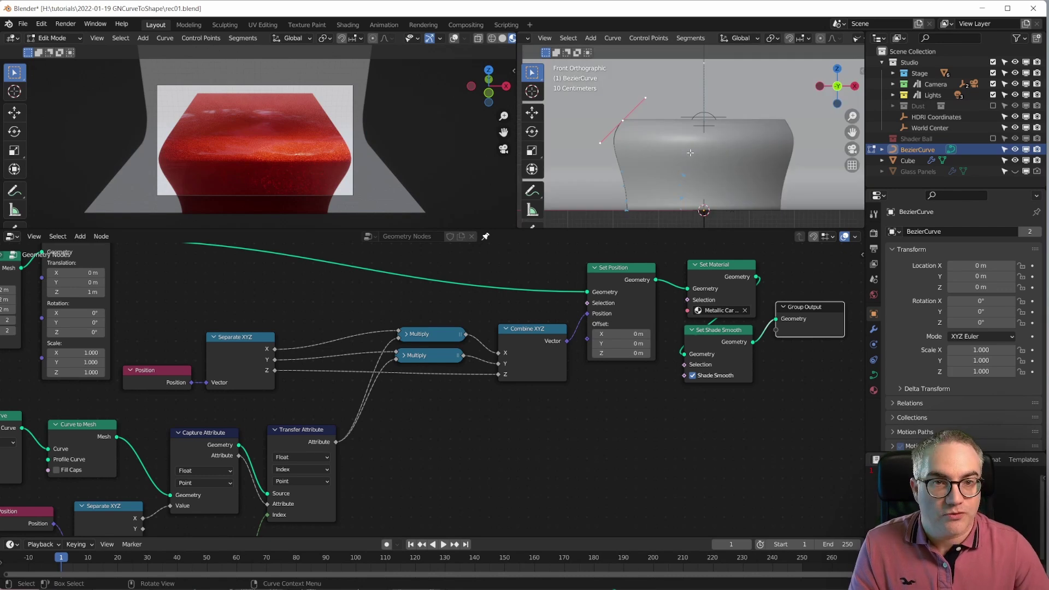
scroll(629, 168, "down", 1)
scroll(664, 257, "up", 1)
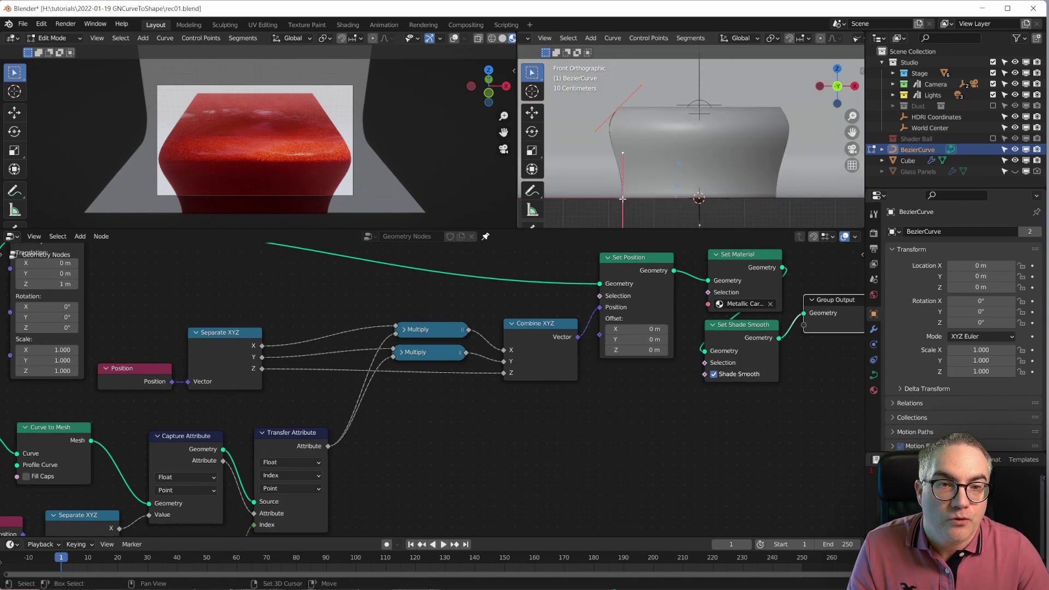
key("g")
key("x")
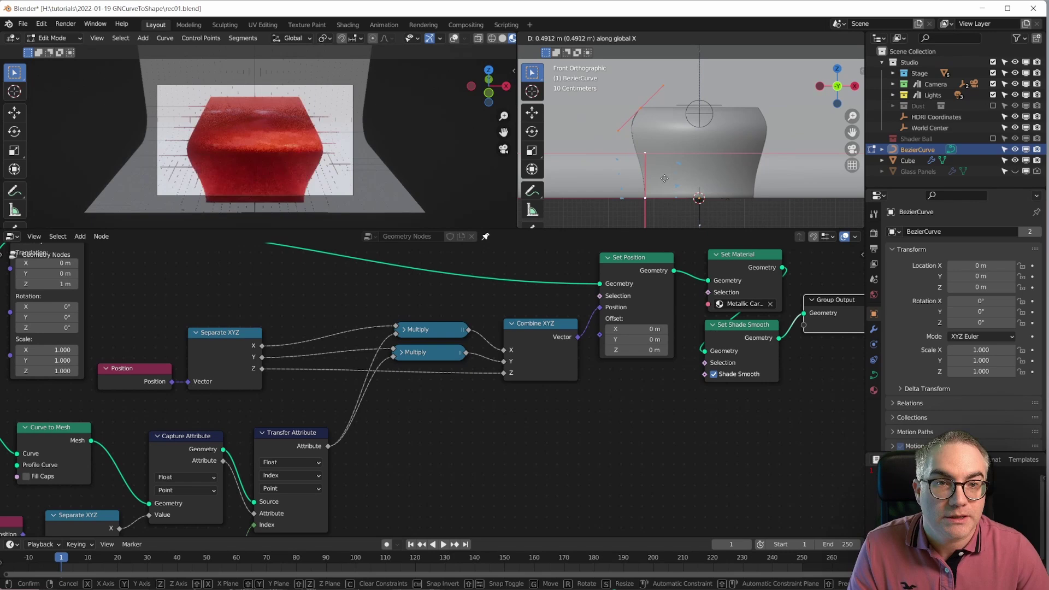
left_click(683, 178)
Rotate another point's handle and reposition the top curve point to narrow the rim
left_click(662, 152)
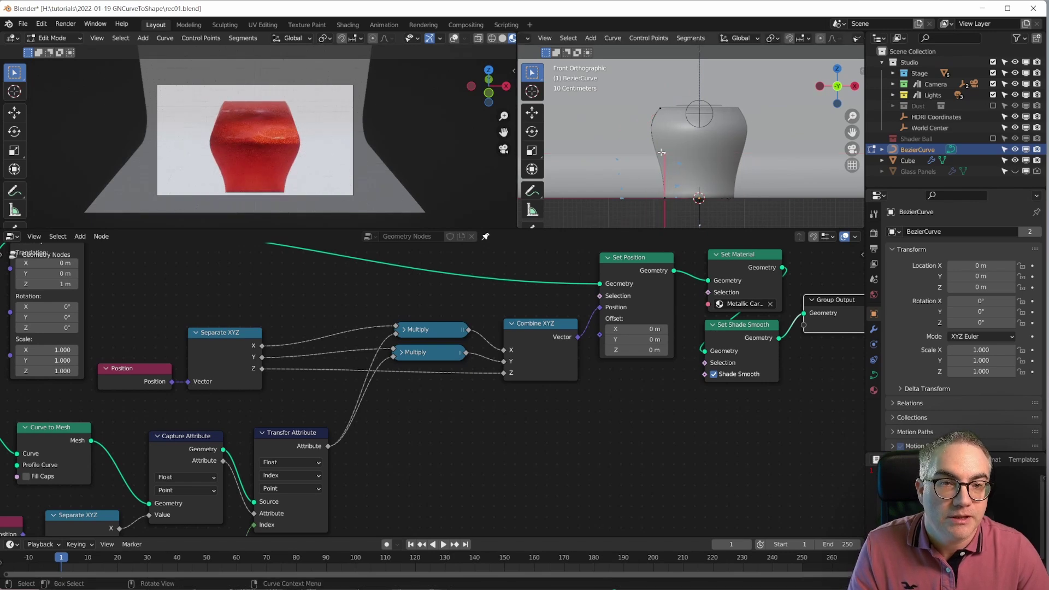
key("r")
left_click(719, 176)
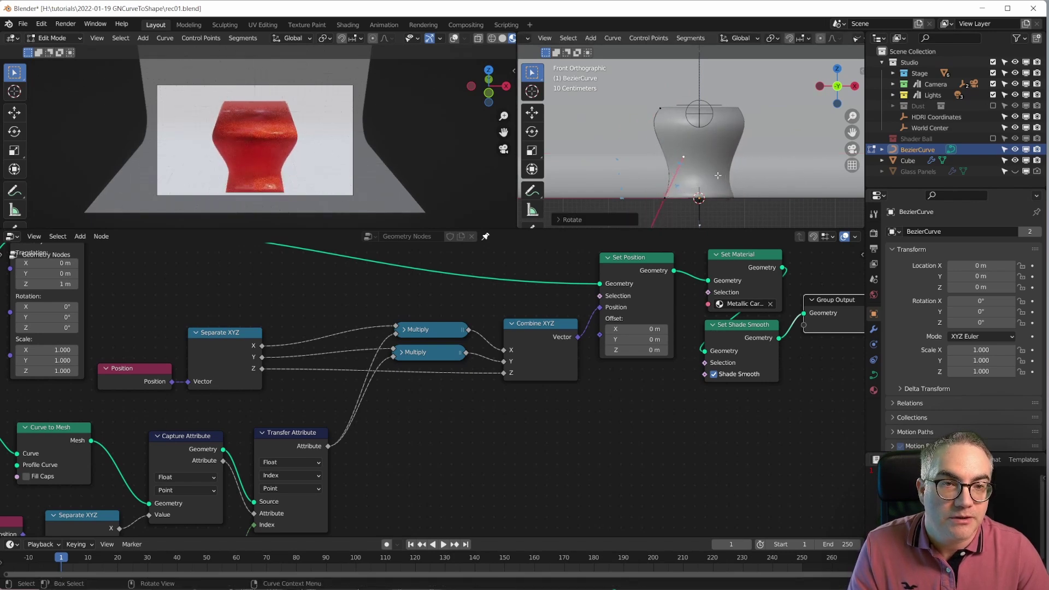
left_click(663, 111)
key("g")
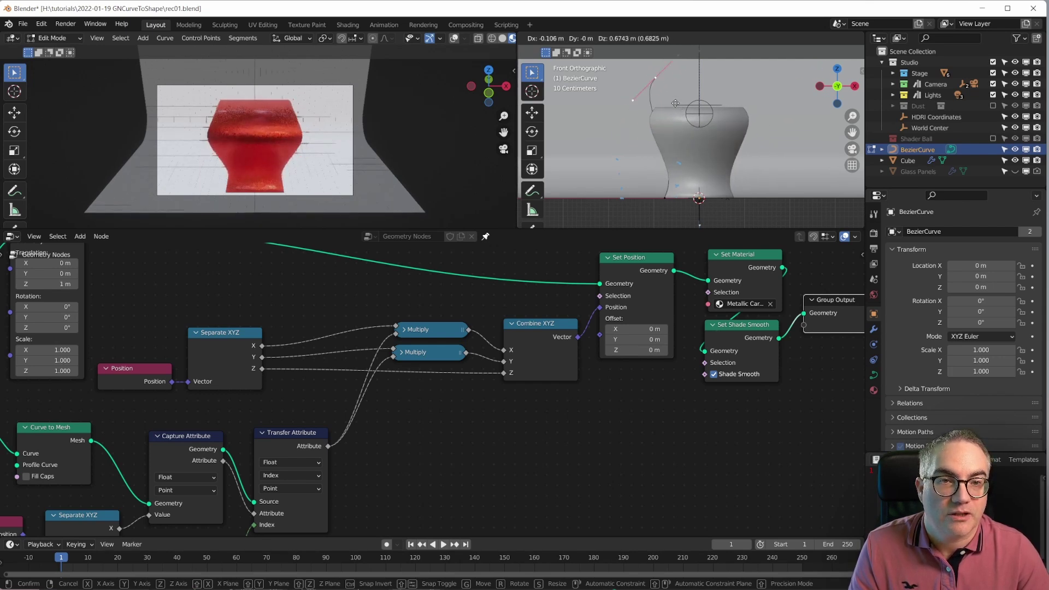
left_click(677, 109)
Reposition the selected control point higher on the profile
scroll(663, 93, "up", 1, "shift")
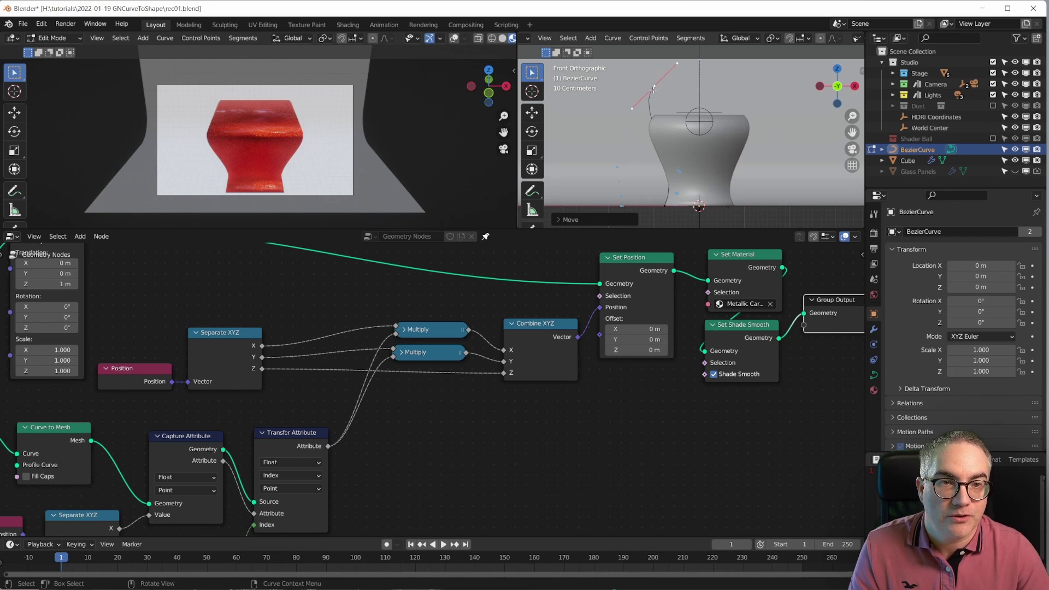
left_click_drag(661, 93, 662, 168)
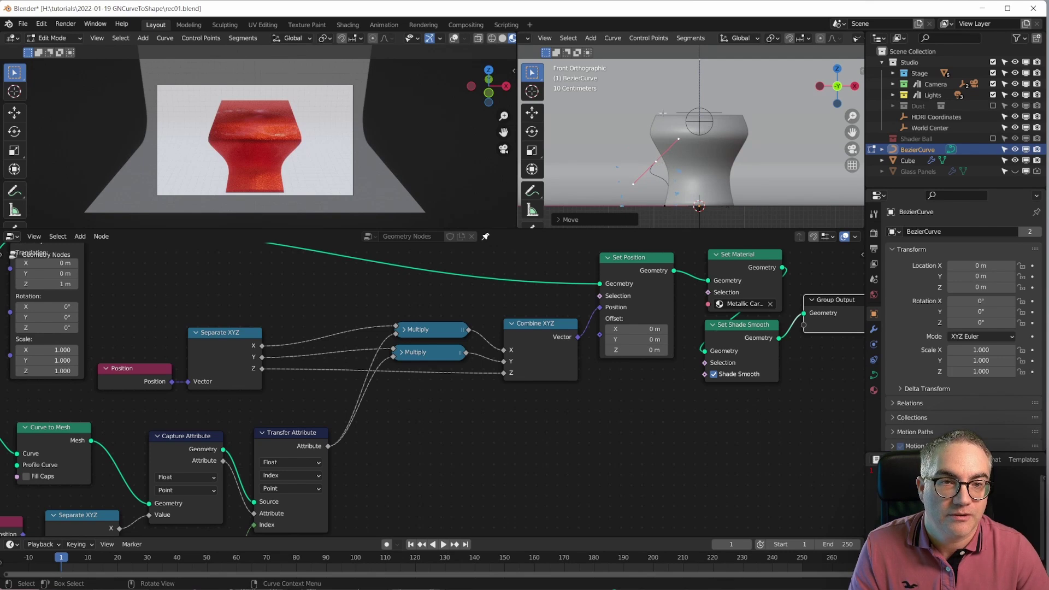
key("g")
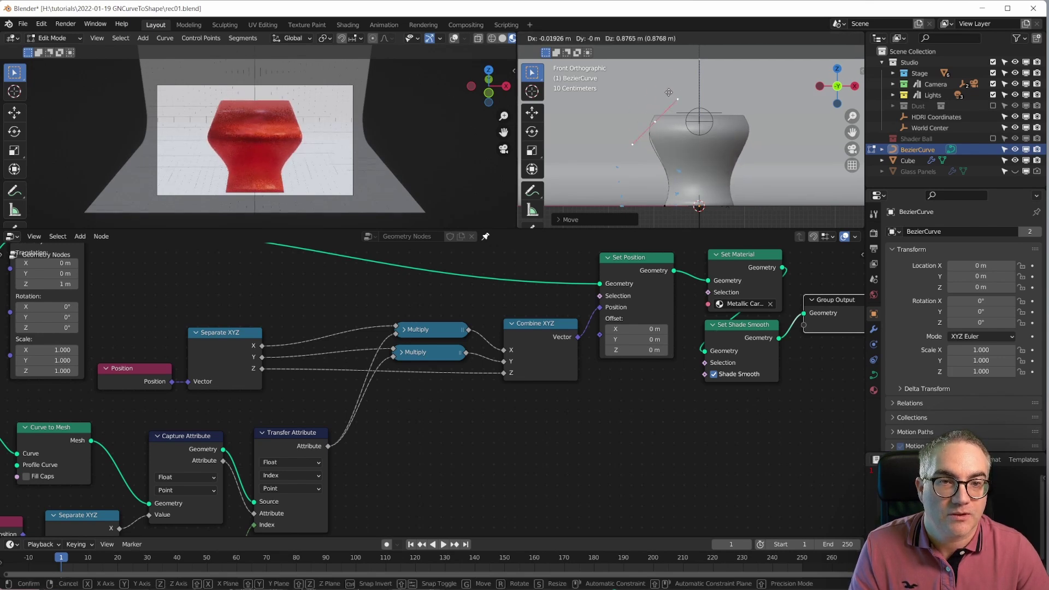
right_click(669, 91)
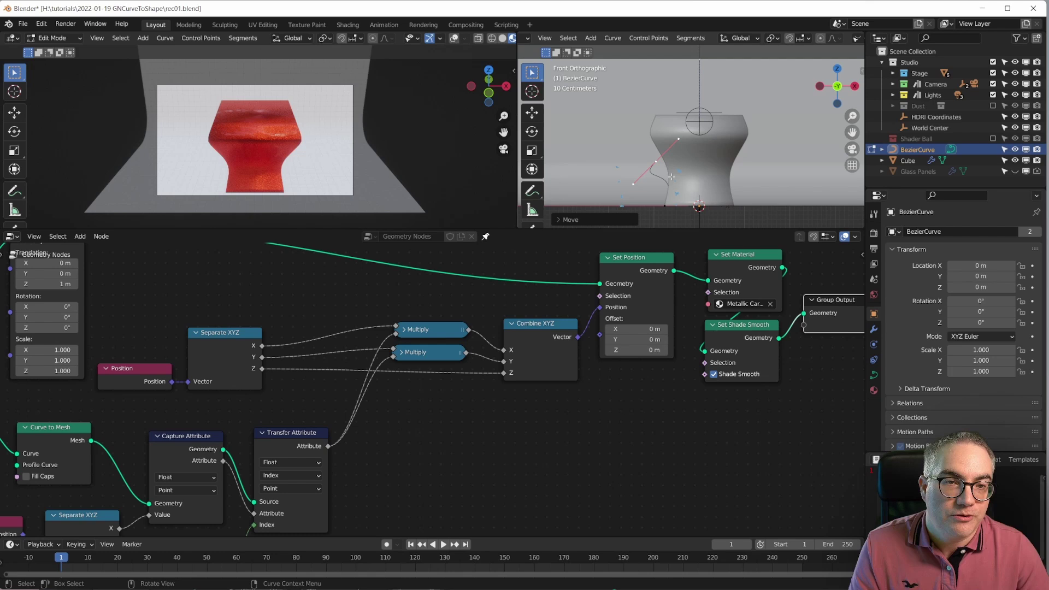
left_click_drag(671, 176, 668, 120)
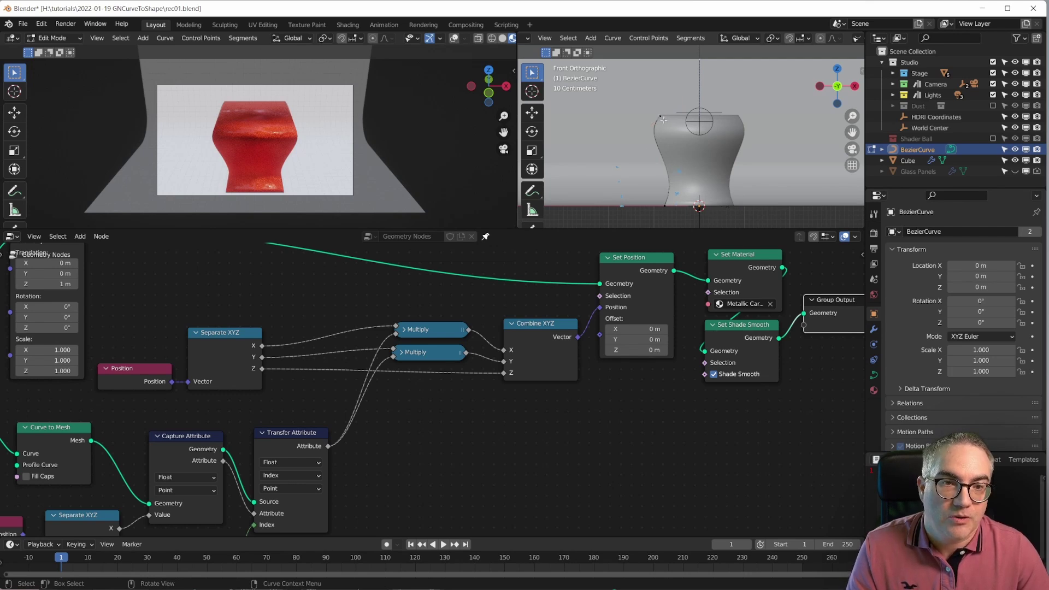
Subdivide the curve, then move the new points outward and rotate their handle
right_click(665, 153)
left_click(664, 151)
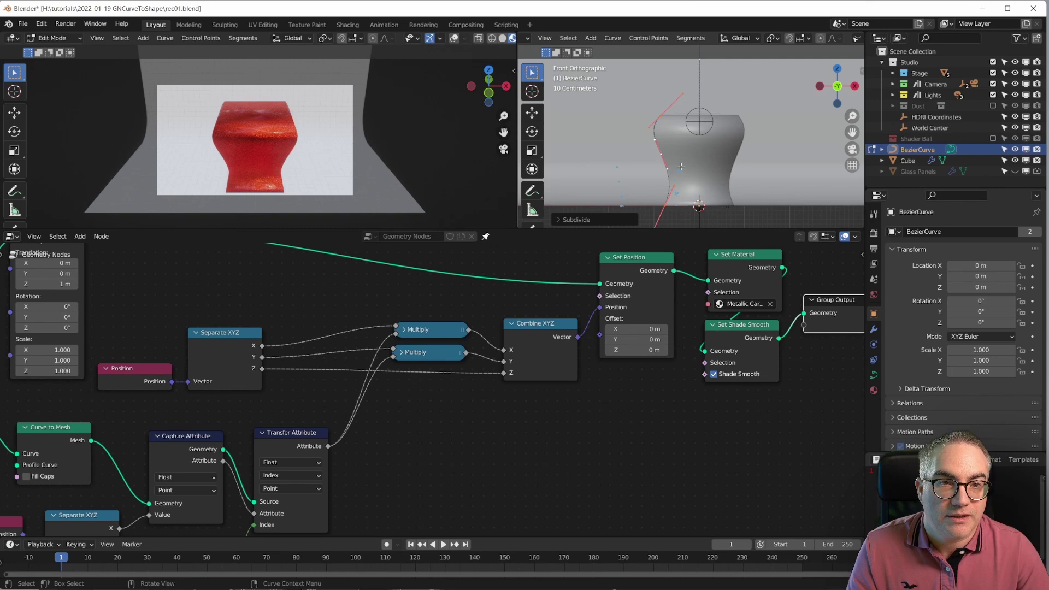
key("g")
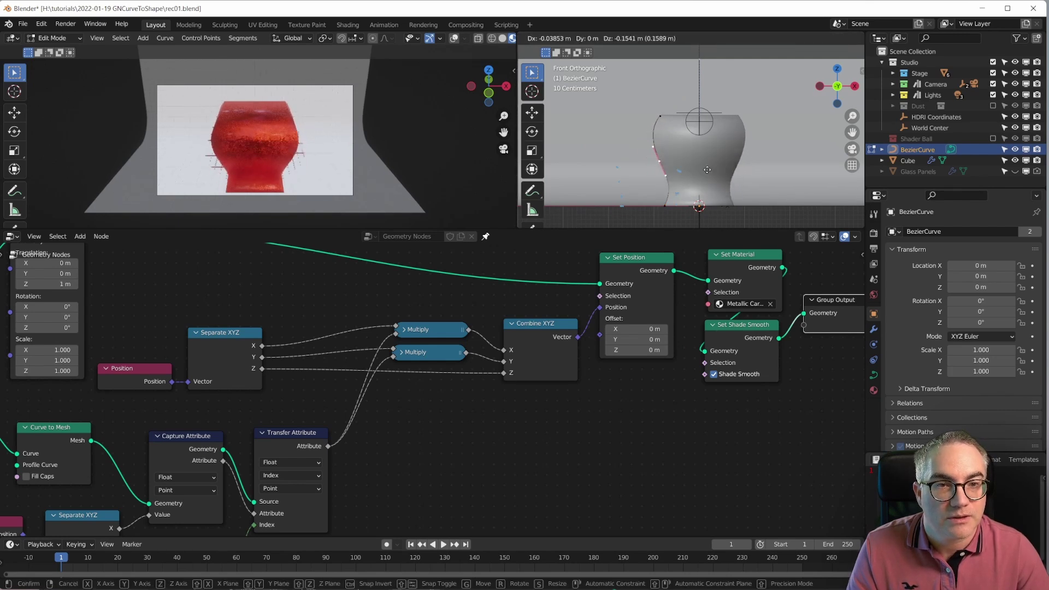
left_click(710, 171)
key("r")
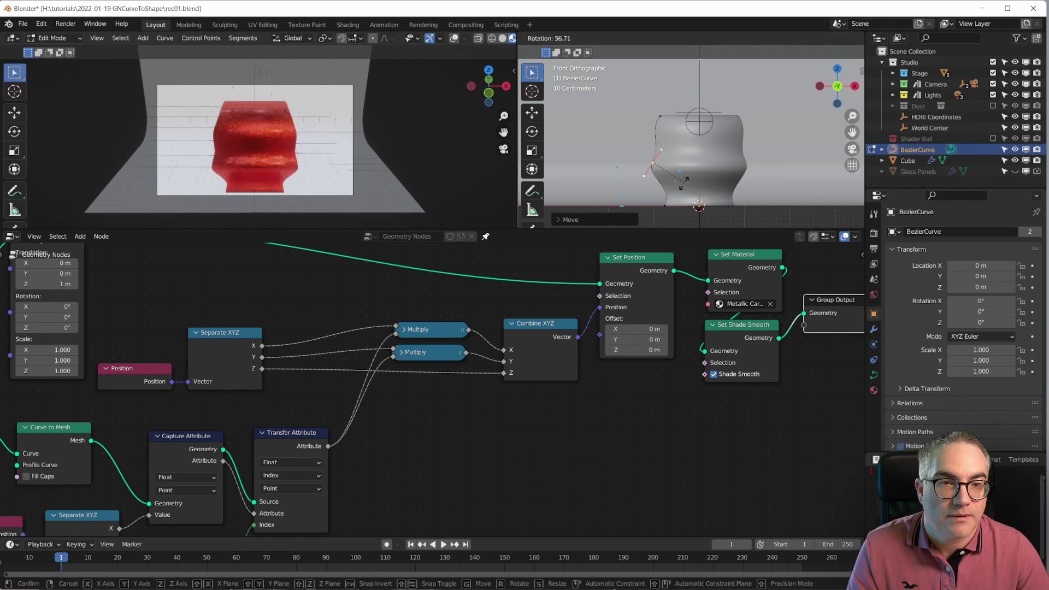
left_click(674, 185)
key("g")
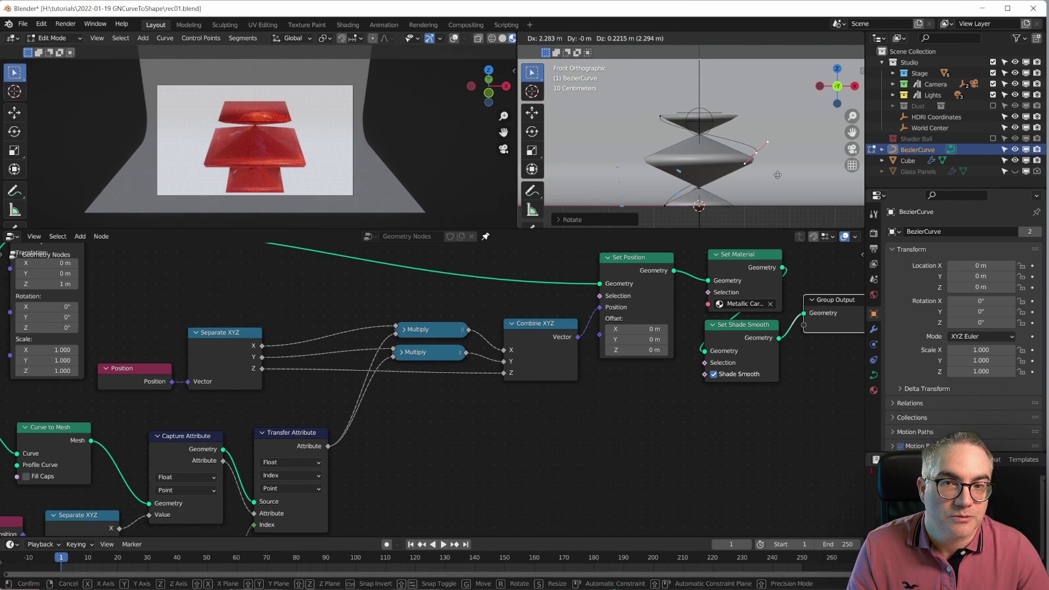
left_click(691, 168)
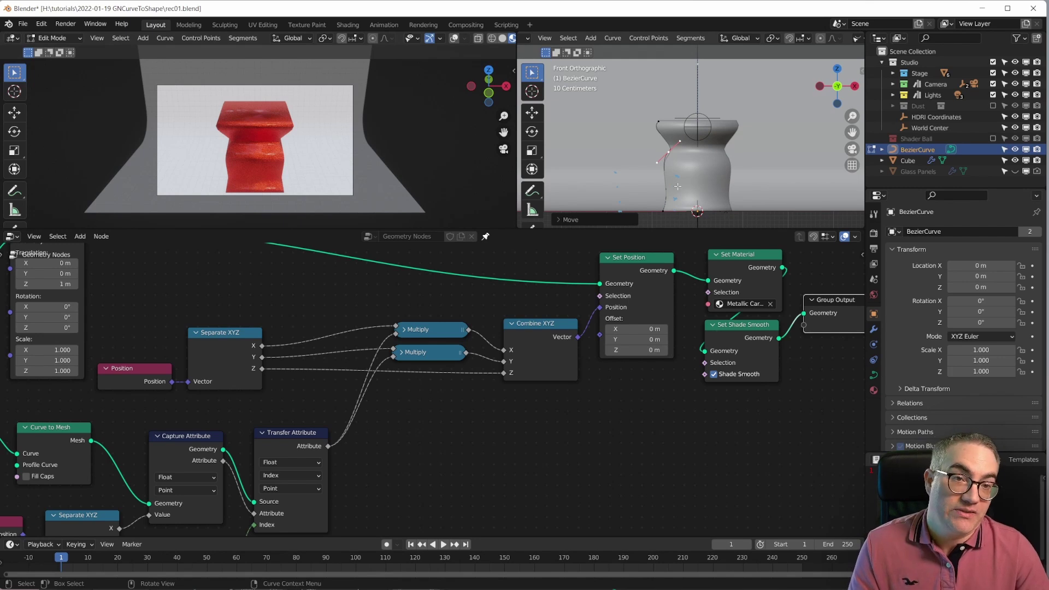
Rotate, lengthen and move a mid-profile handle to give the vase rippled sides
key("r")
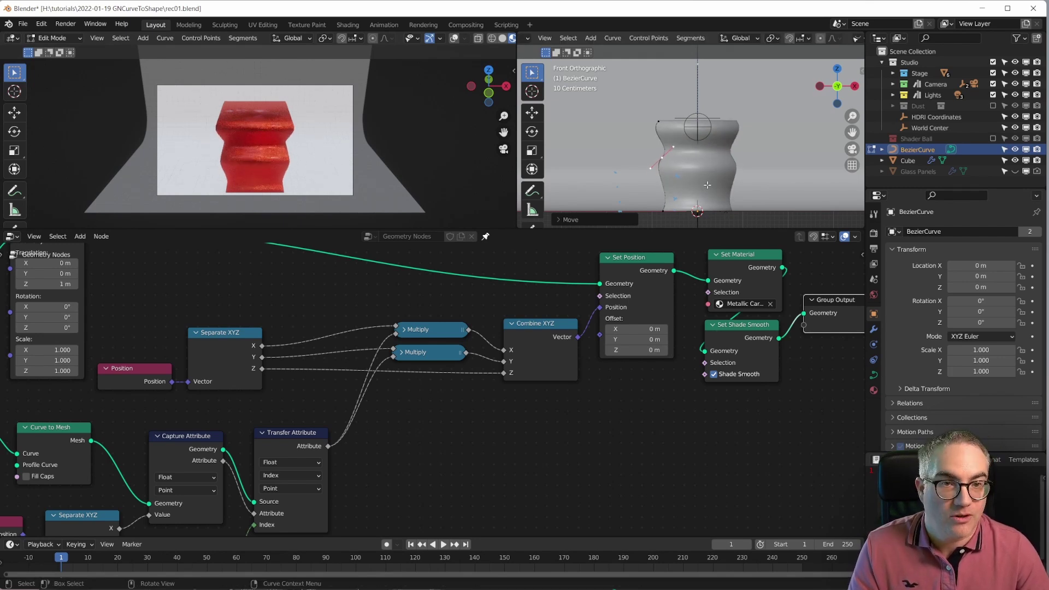
left_click(727, 157)
key("s")
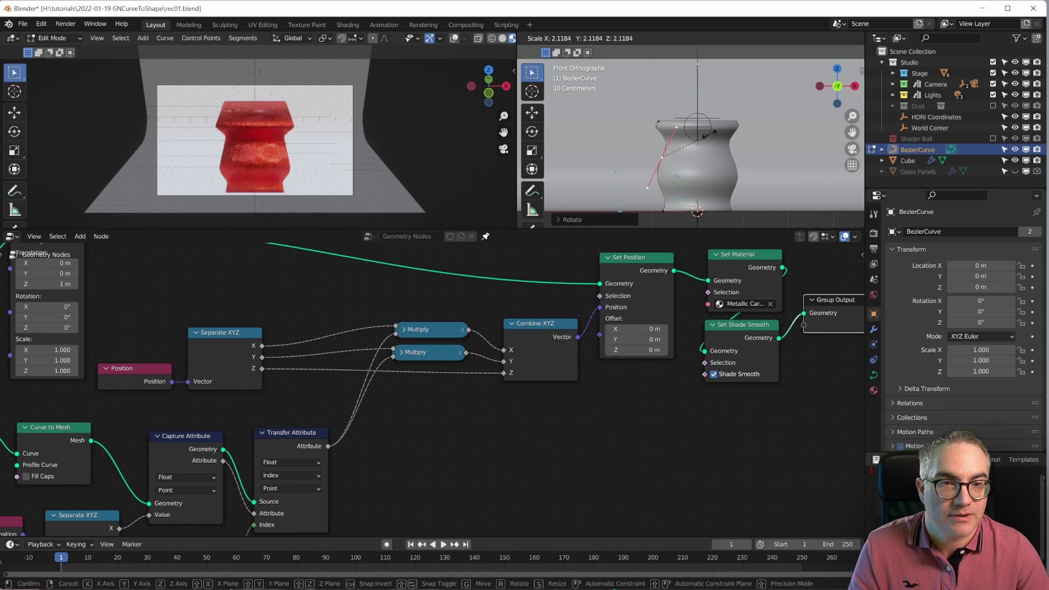
left_click(701, 145)
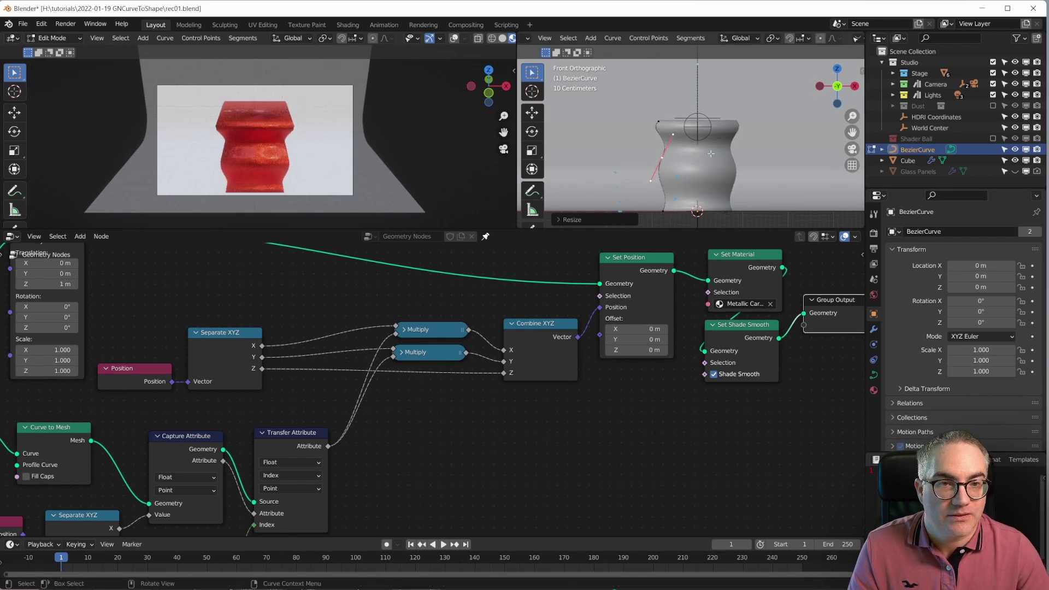
key("r")
left_click(708, 169)
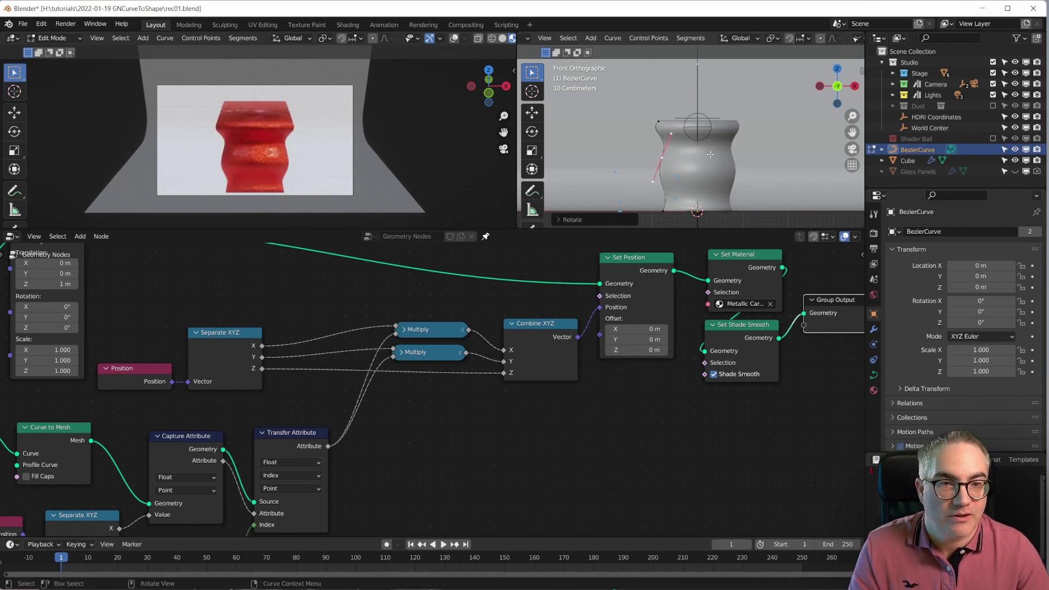
key("g")
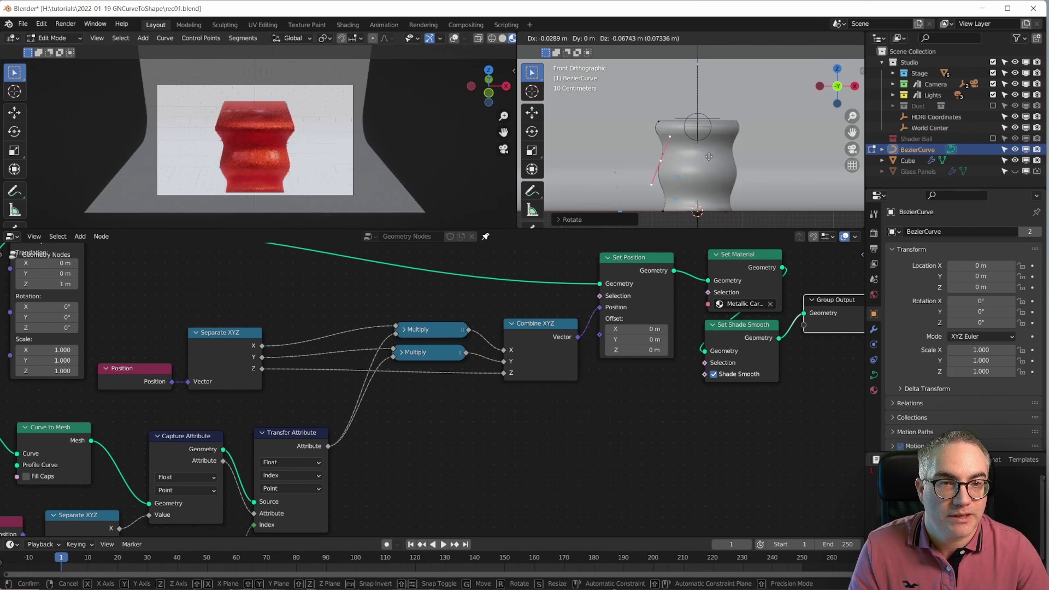
left_click(670, 133)
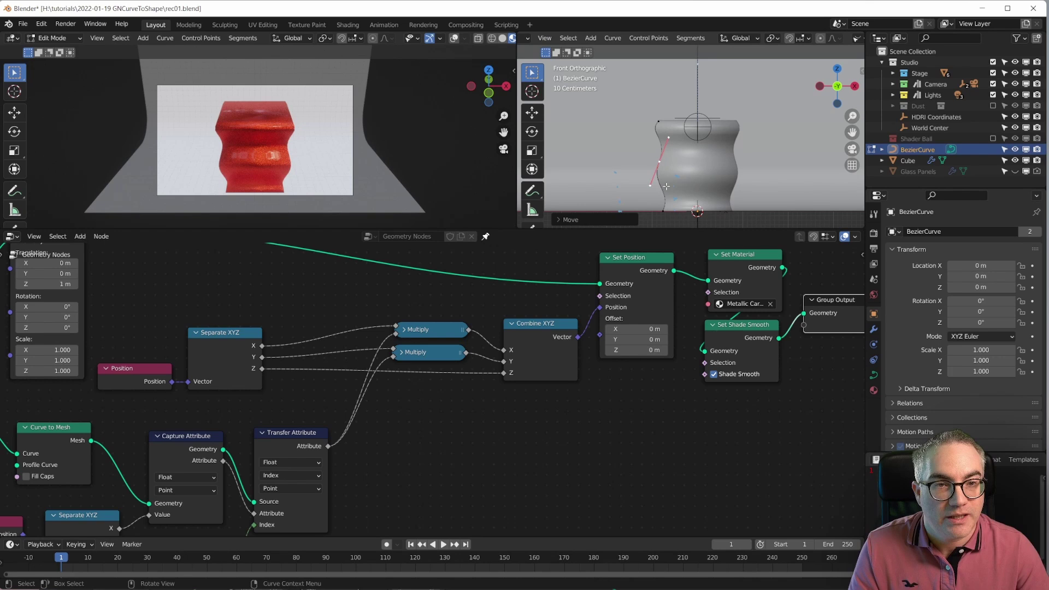
Bring the Cube and Group Input nodes into view, select Cube, and open the Add menu
middle_click_drag(352, 475, 622, 419)
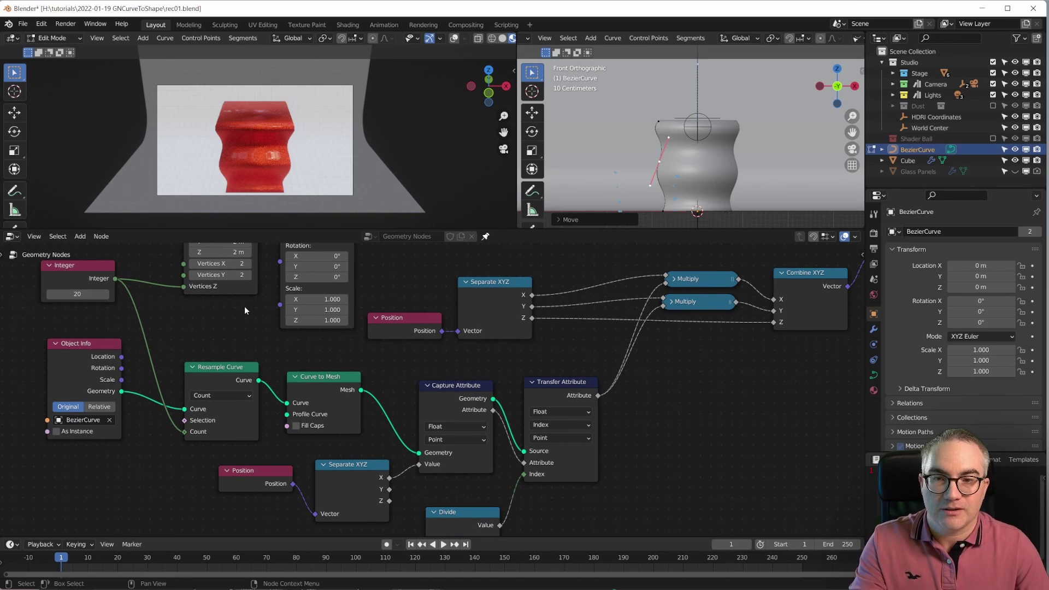
middle_click_drag(190, 295, 220, 357)
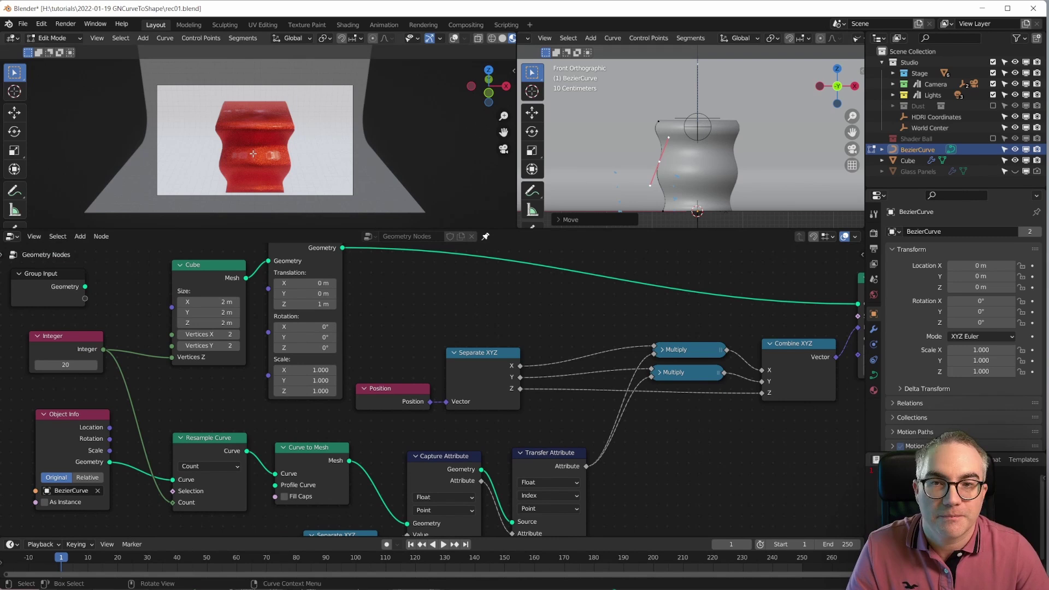
middle_click_drag(253, 153, 317, 151)
scroll(257, 158, "up", 4)
scroll(260, 162, "down", 2)
scroll(480, 382, "down", 3)
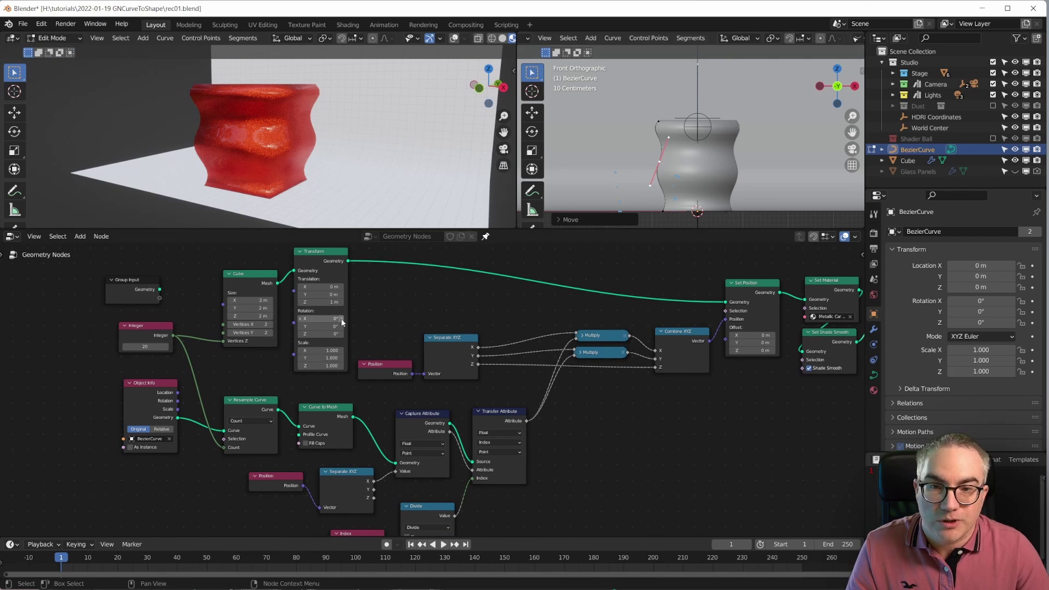
middle_click_drag(343, 322, 371, 396)
left_click(283, 349)
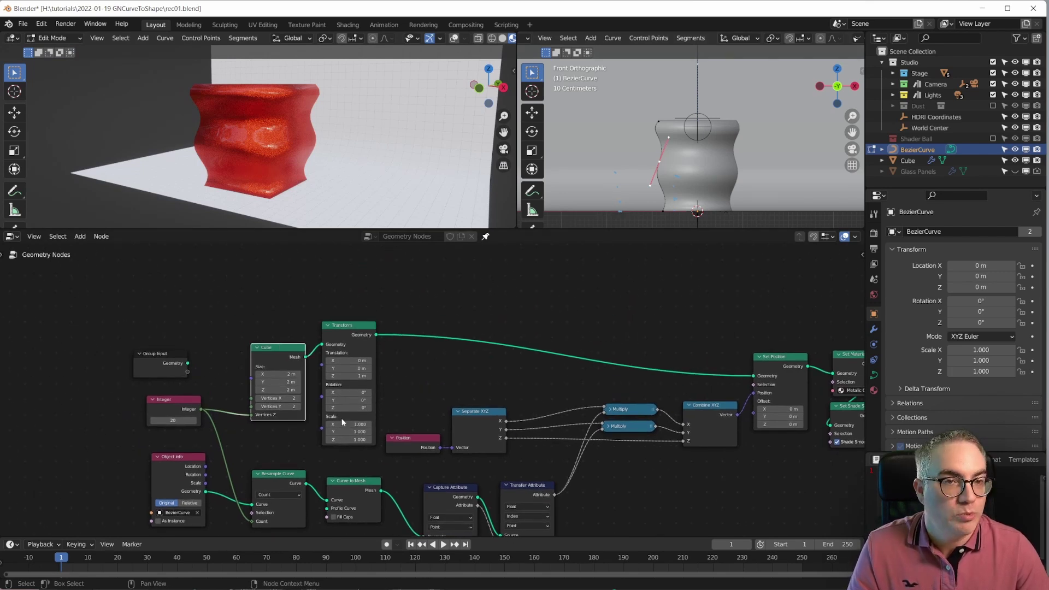
middle_click_drag(319, 283, 327, 335)
key("shift+a")
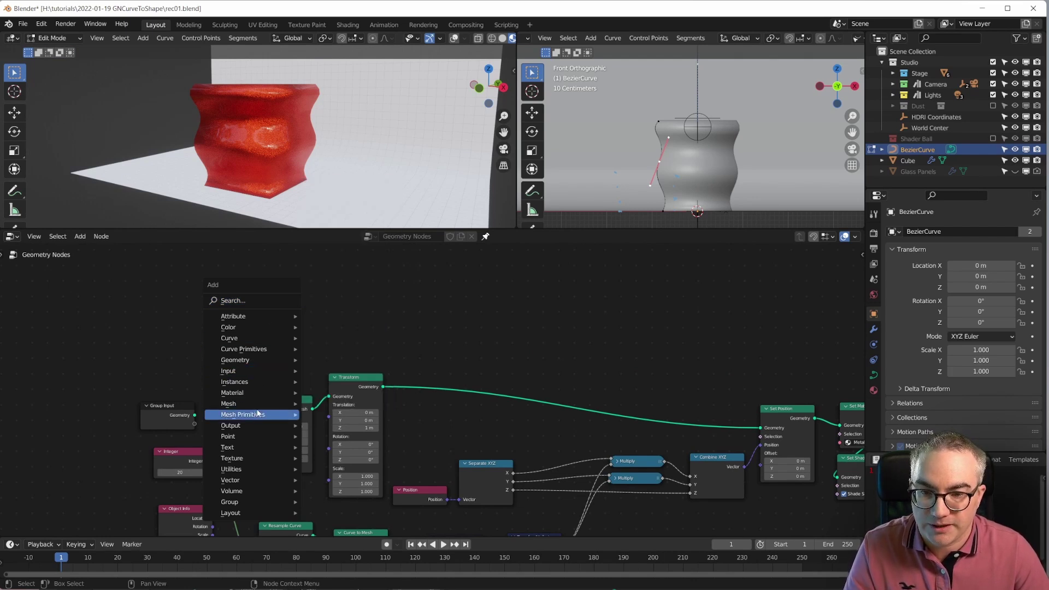
Feed Transform from a new 16-vertex Cylinder node, its Side Segments linked to Integer 20
mouse_move(261, 416)
left_click(355, 437)
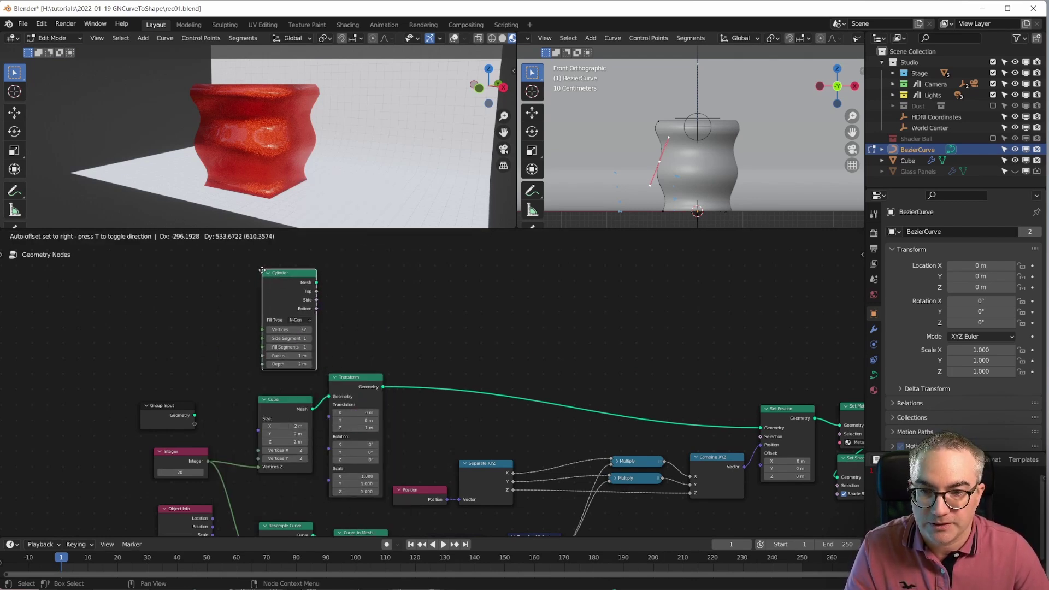
left_click(313, 298)
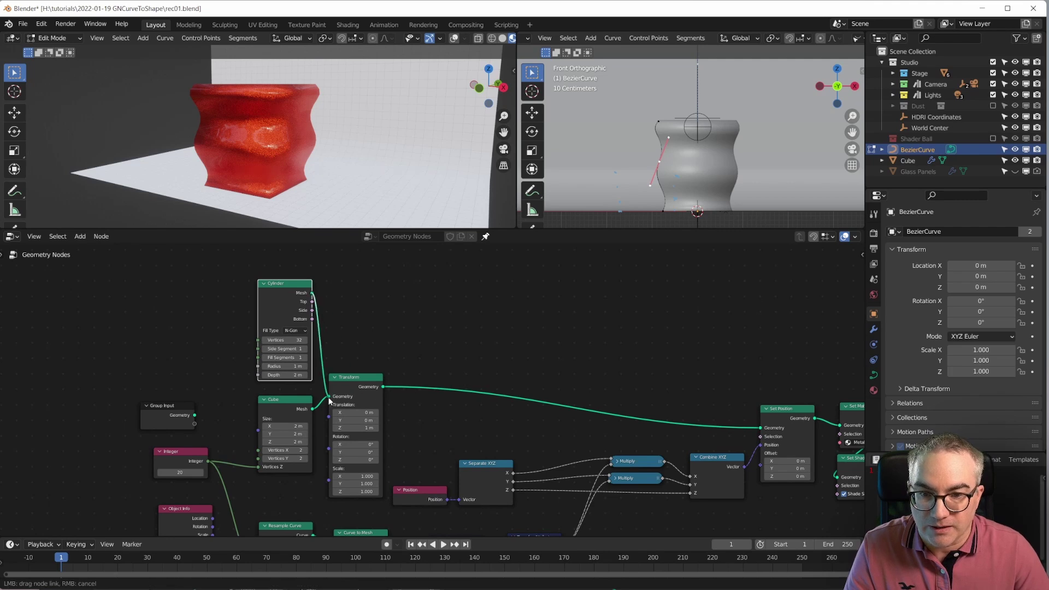
left_click_drag(330, 402, 330, 401)
scroll(328, 422, "up", 3)
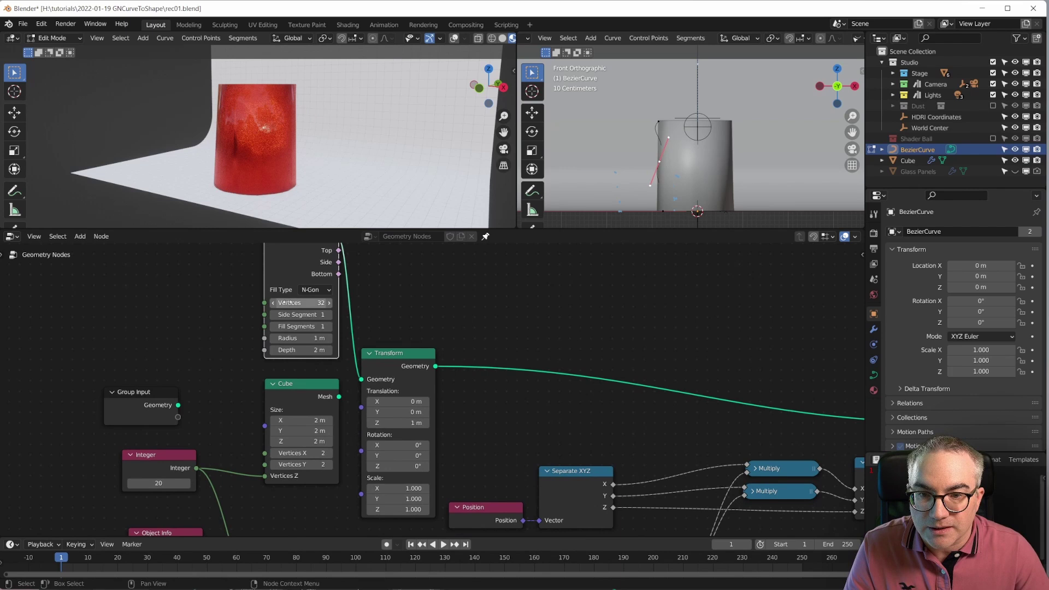
type("16")
key("Return")
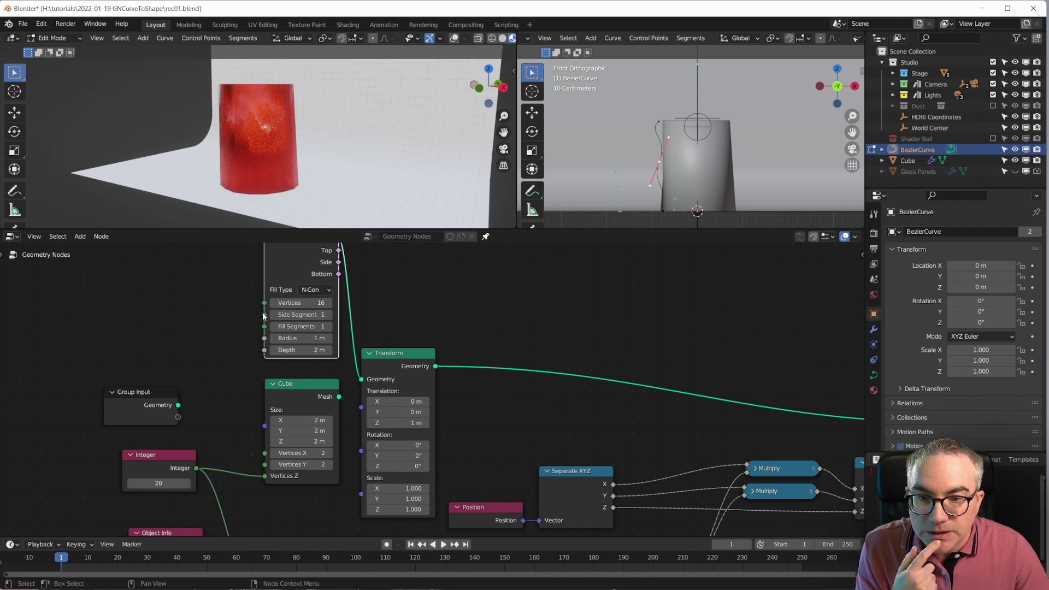
left_click_drag(197, 471, 198, 472)
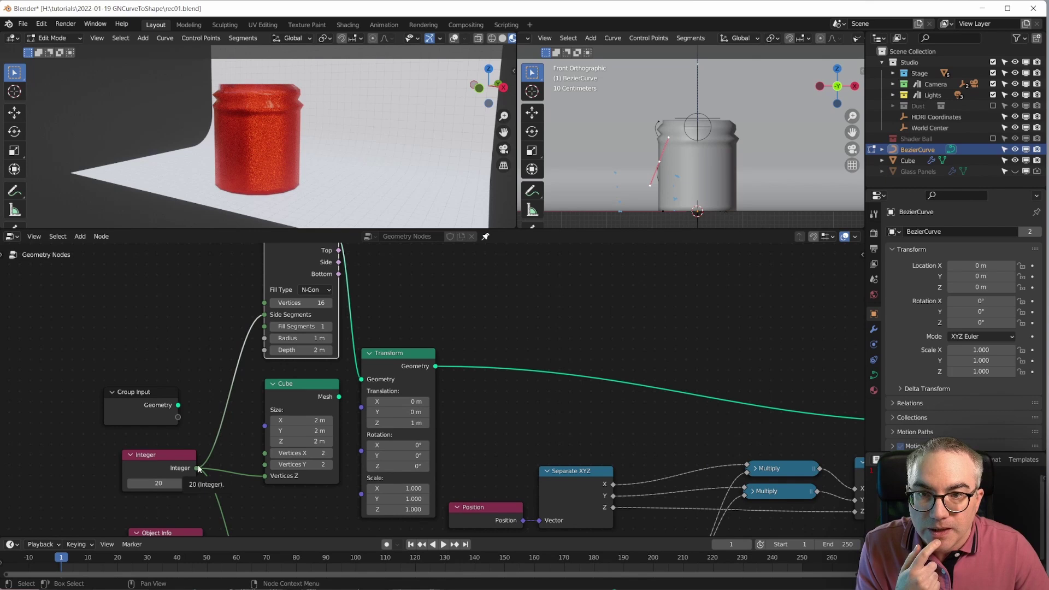
scroll(634, 111, "up", 2)
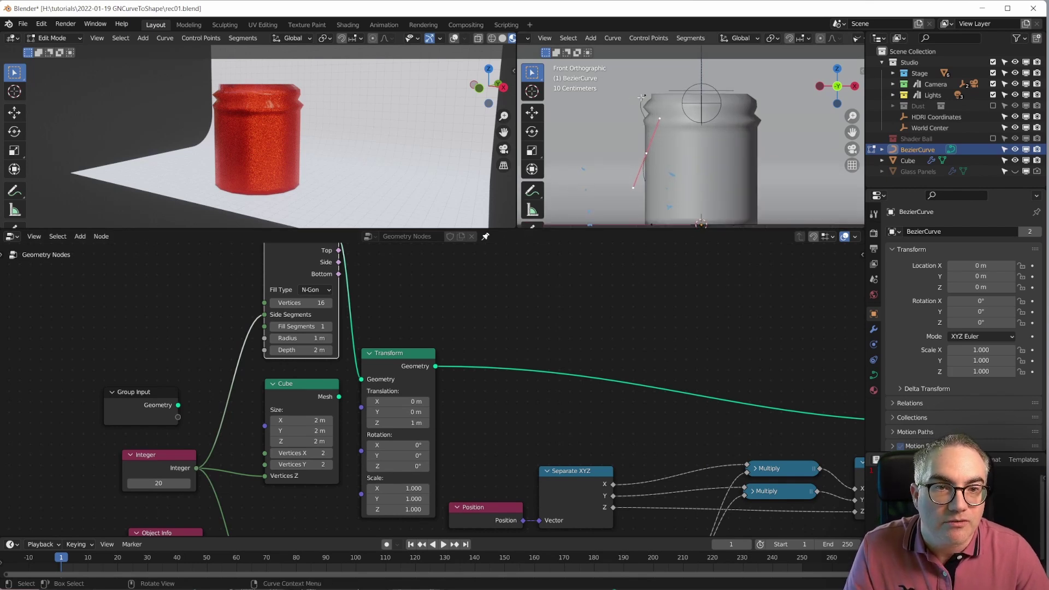
Change the Divide node's divisor from 4 to 16, then move Group Input up and left
middle_click_drag(674, 481, 493, 351)
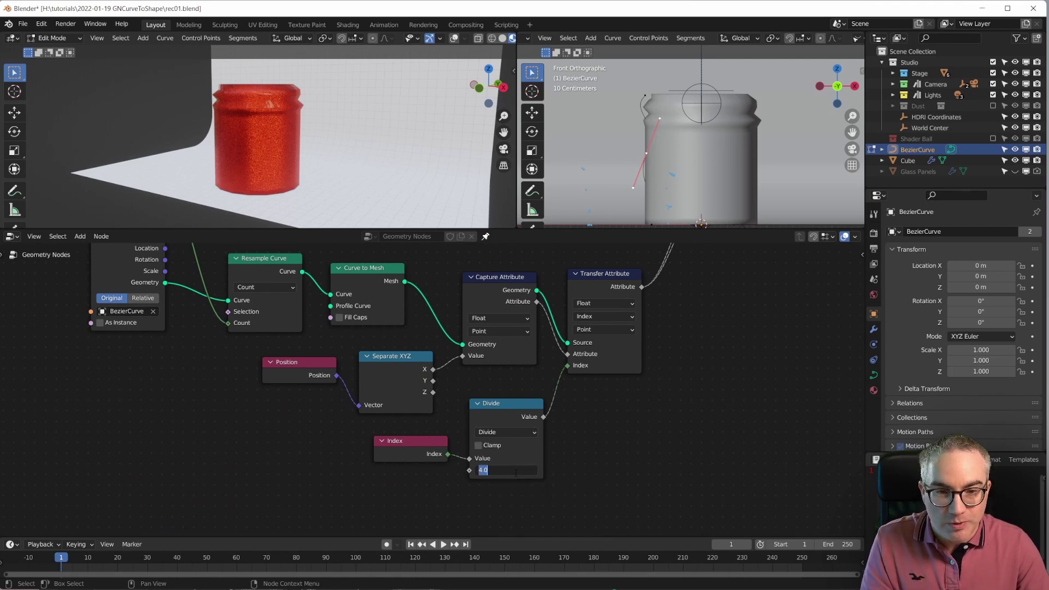
key("Return")
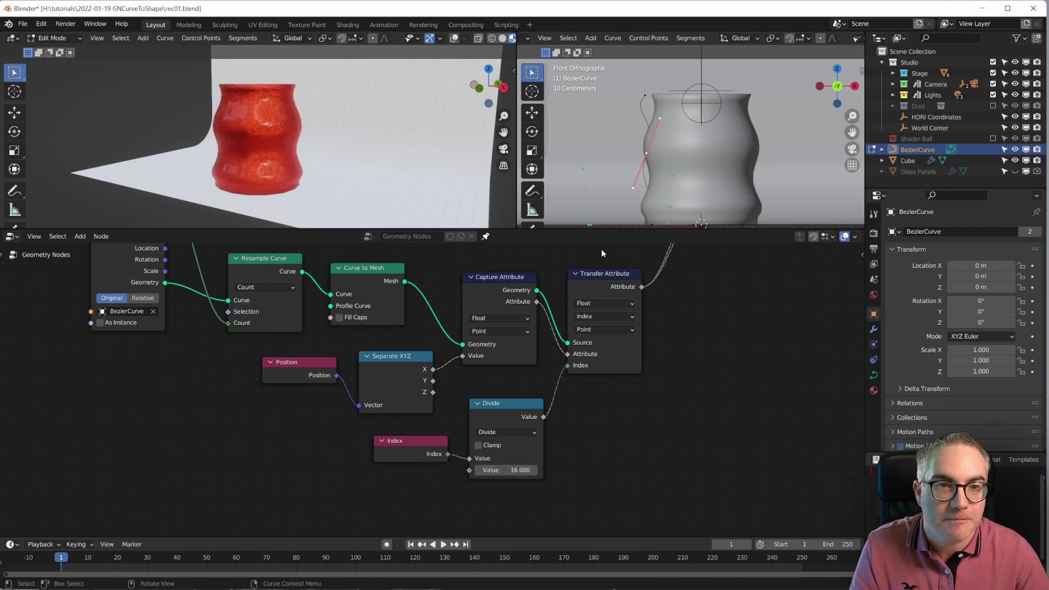
scroll(603, 253, "down", 3)
middle_click_drag(603, 262, 614, 415)
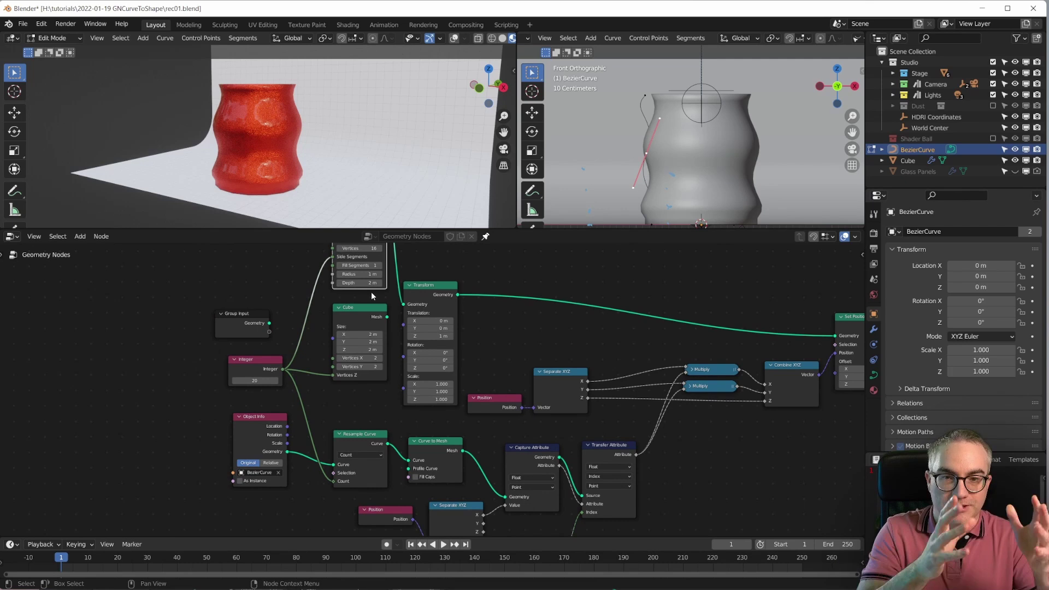
scroll(499, 395, "down", 2)
middle_click_drag(630, 492, 592, 474)
scroll(634, 406, "up", 2)
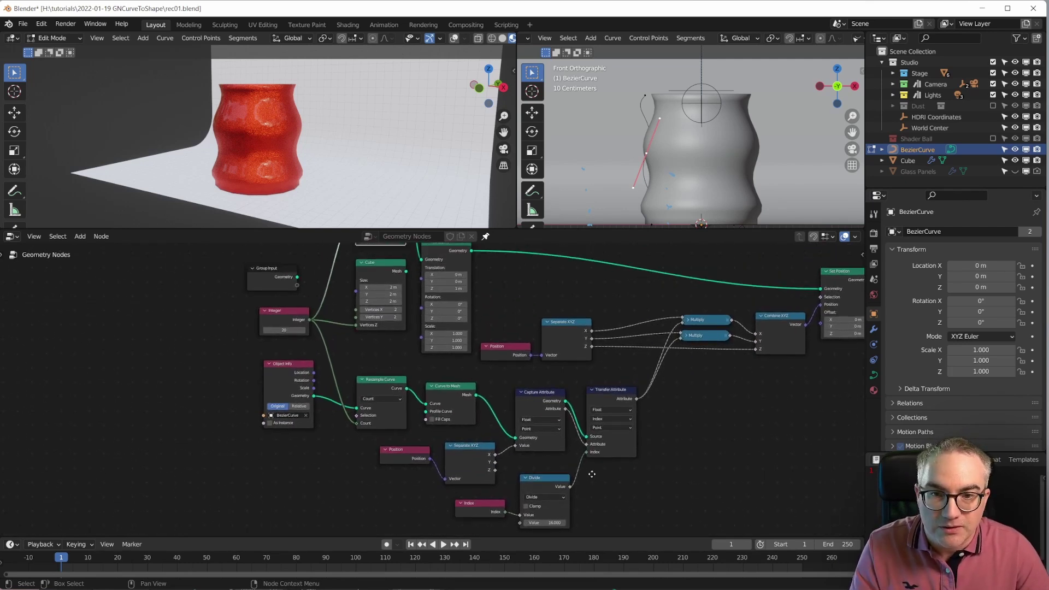
middle_click_drag(342, 321, 340, 398)
left_click_drag(266, 345, 214, 282)
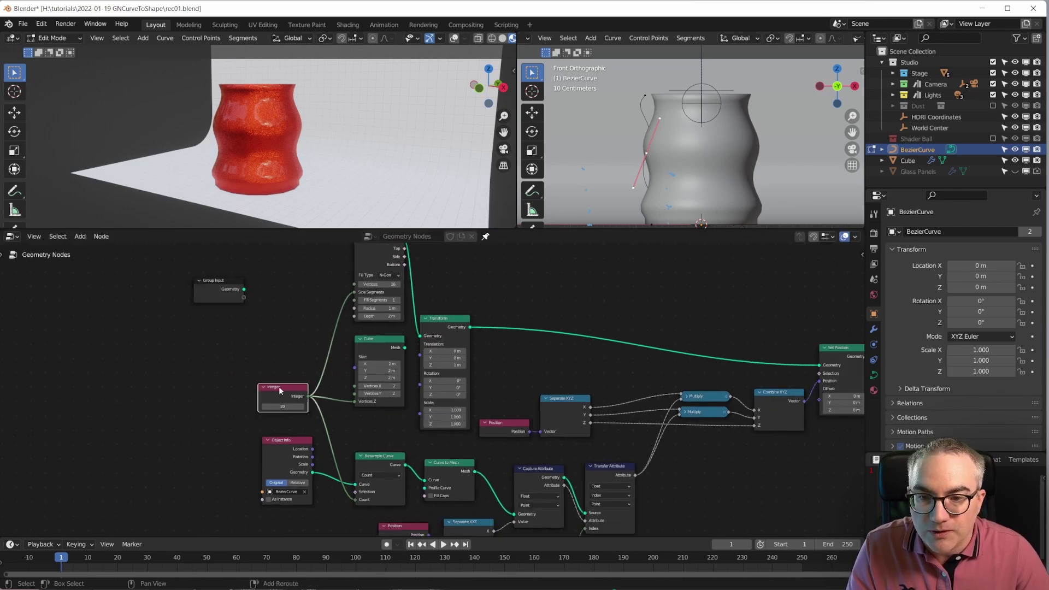
Duplicate the Integer node as 16 and connect it to the Cylinder's Vertices
key("shift+d")
left_click(282, 349)
scroll(272, 415, "up", 2)
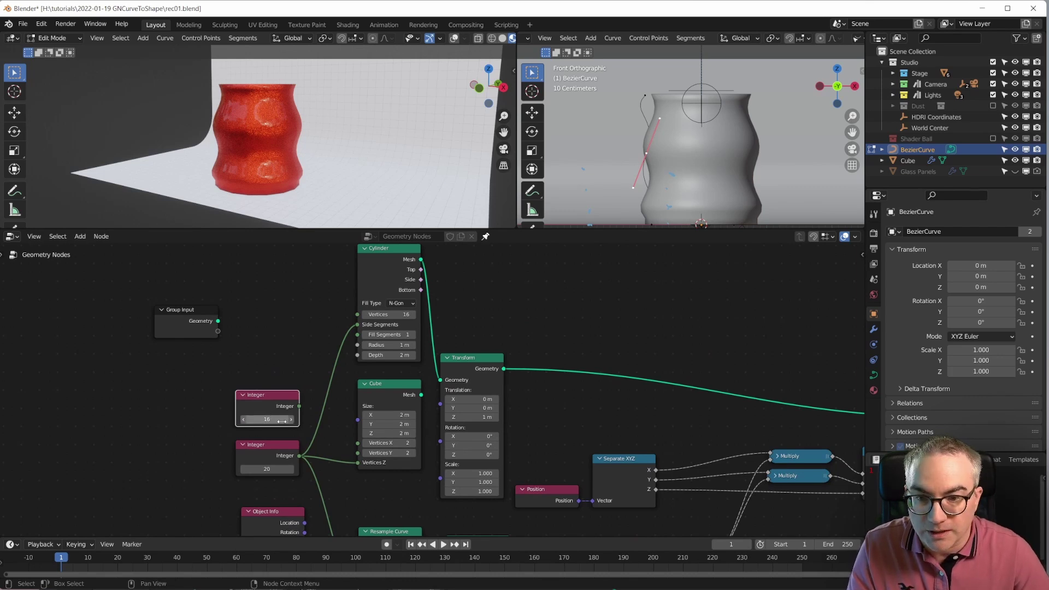
left_click_drag(361, 315, 362, 316)
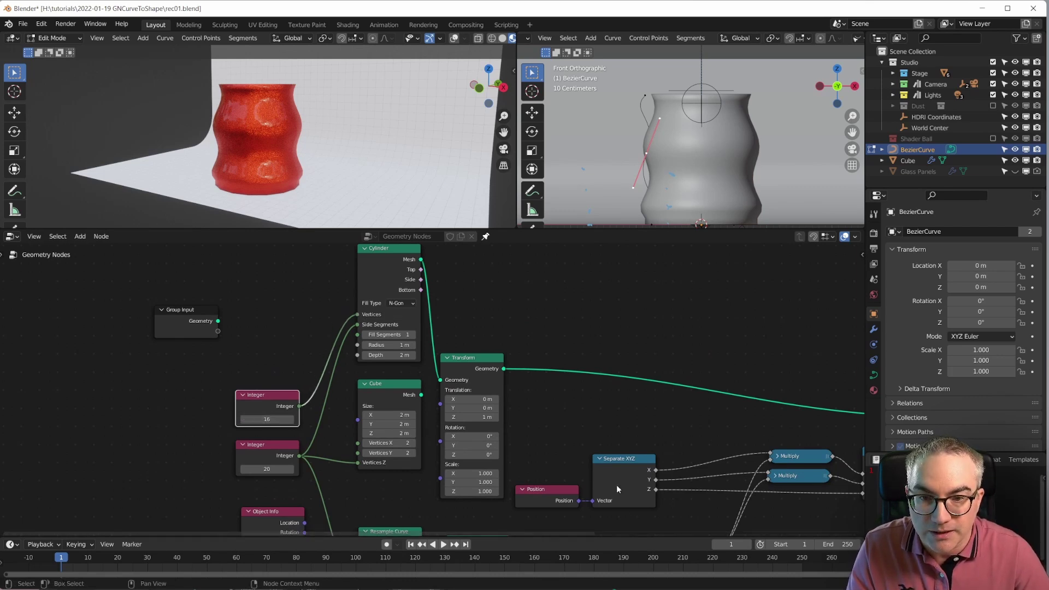
scroll(328, 383, "down", 2)
Link the new Integer to the Divide node's divisor and nudge Transform up-left
middle_click_drag(306, 273, 282, 306)
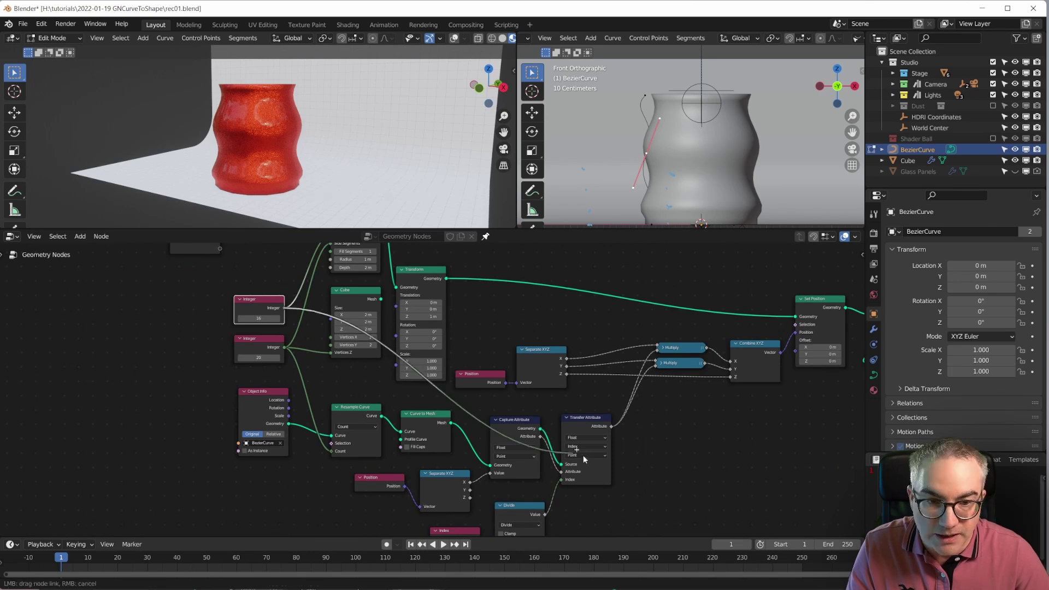
left_click_drag(584, 459, 495, 474)
middle_click_drag(291, 260, 295, 426)
scroll(294, 426, "up", 2)
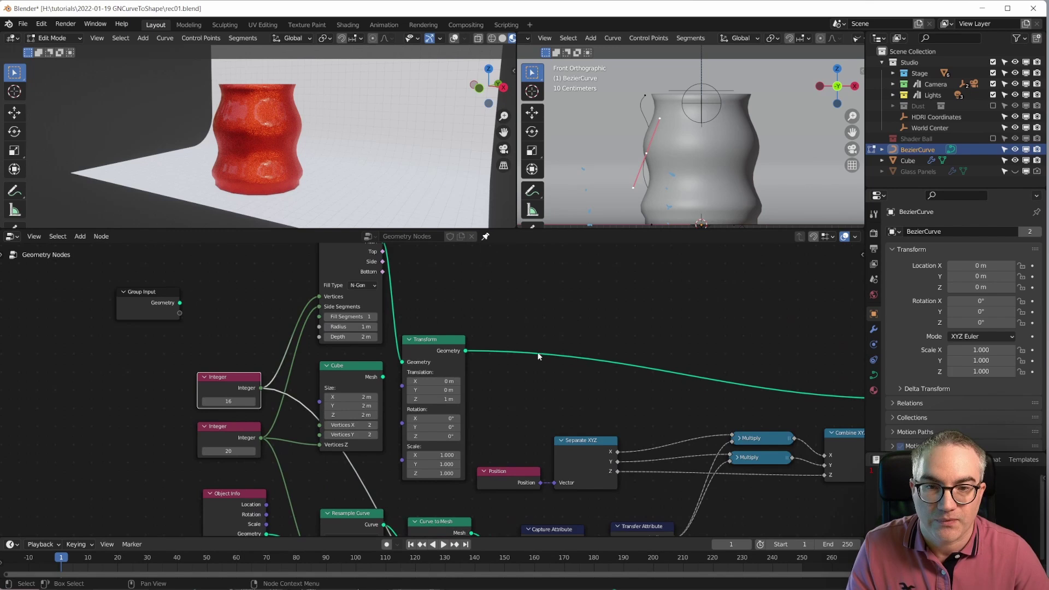
middle_click_drag(538, 357, 536, 420)
left_click_drag(431, 407, 429, 397)
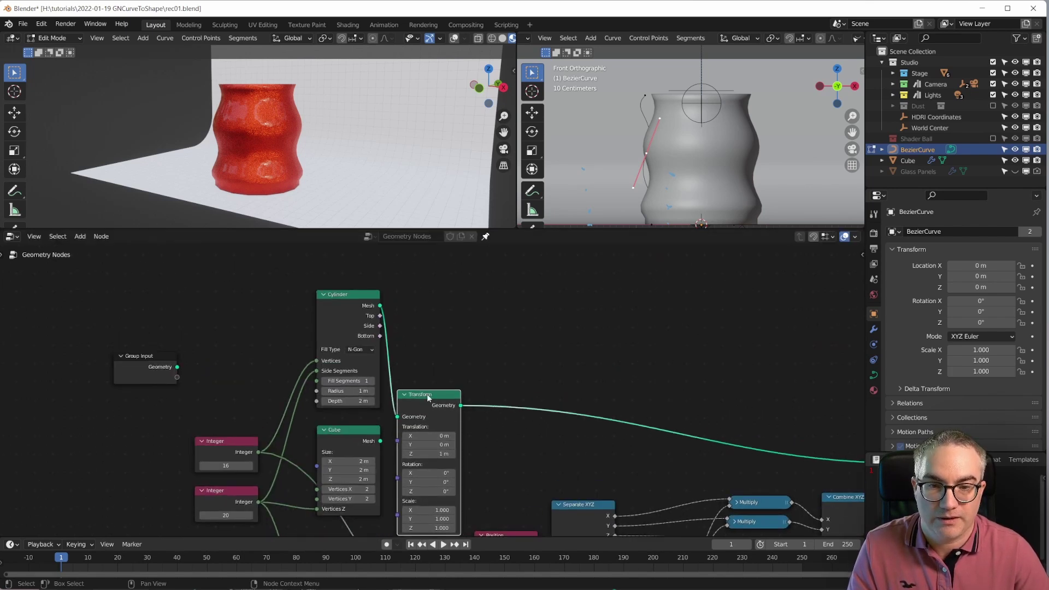
scroll(686, 157, "down", 1)
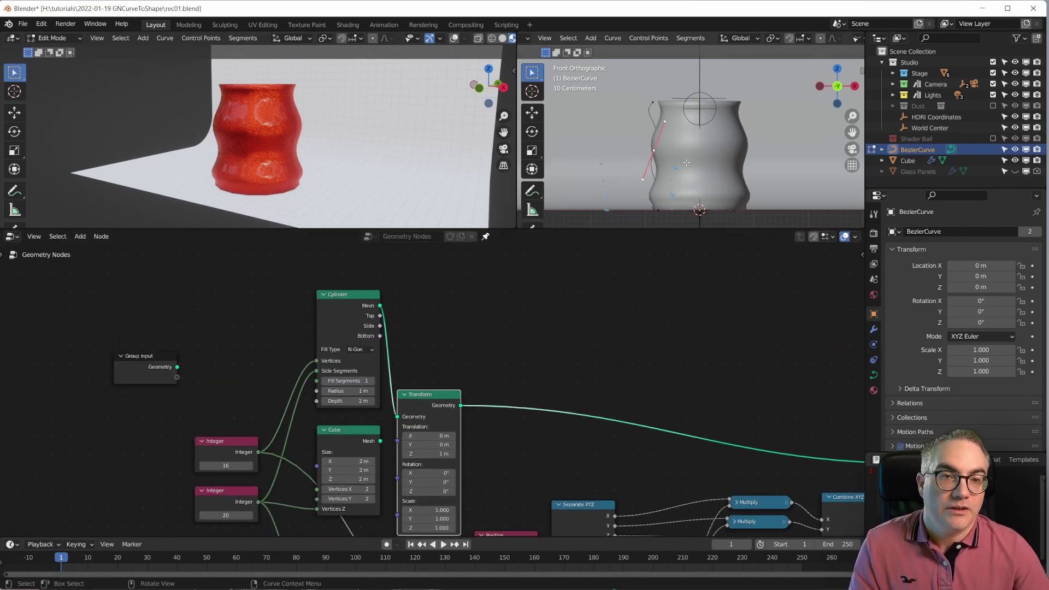
Rotate a curve handle and move curve points for a flared rim, pinched waist and wider base
key("r")
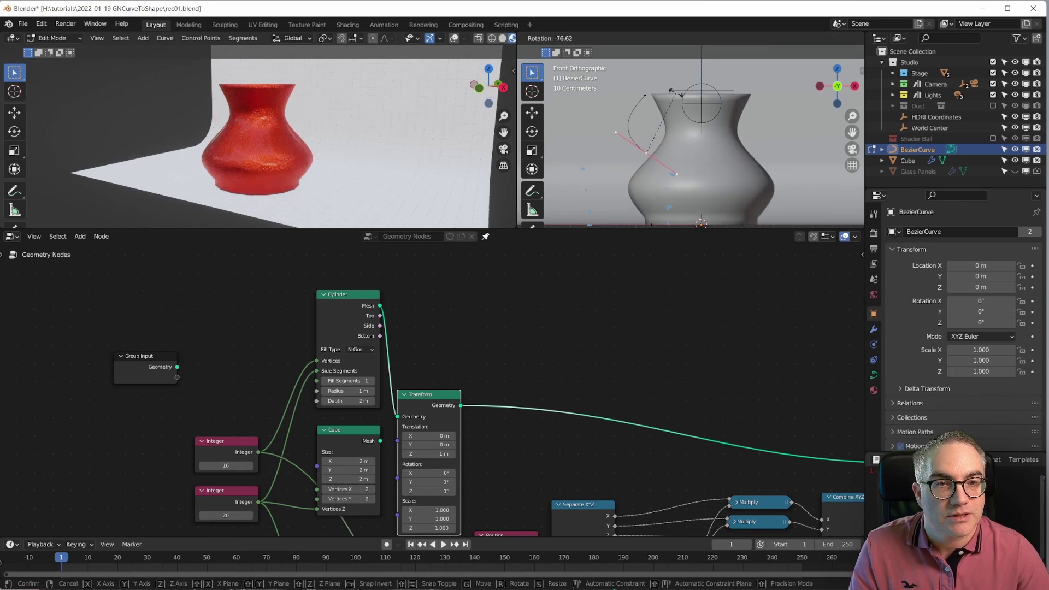
left_click(712, 130)
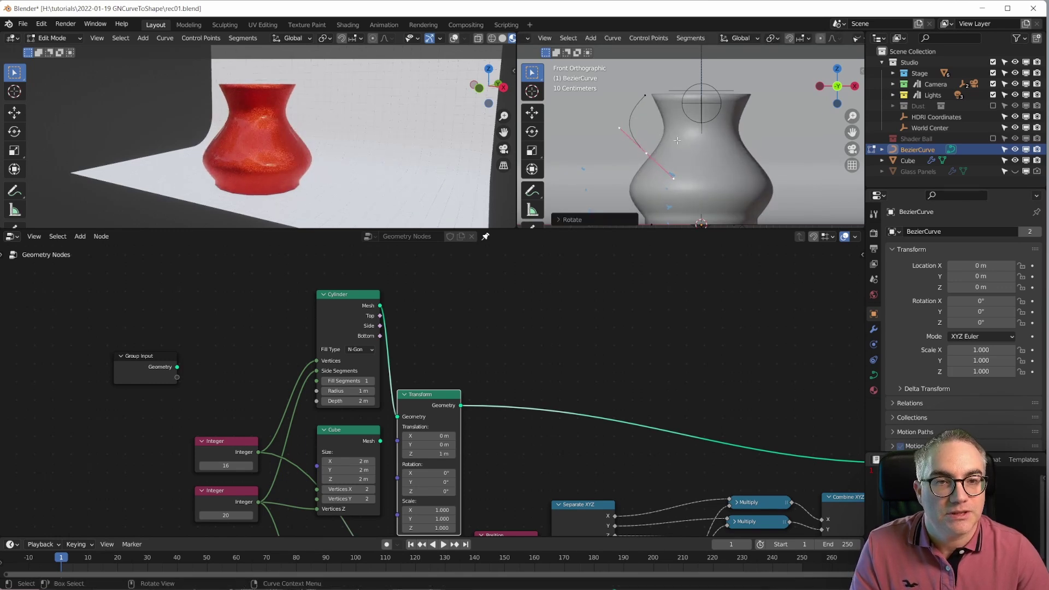
middle_click_drag(717, 97, 702, 123)
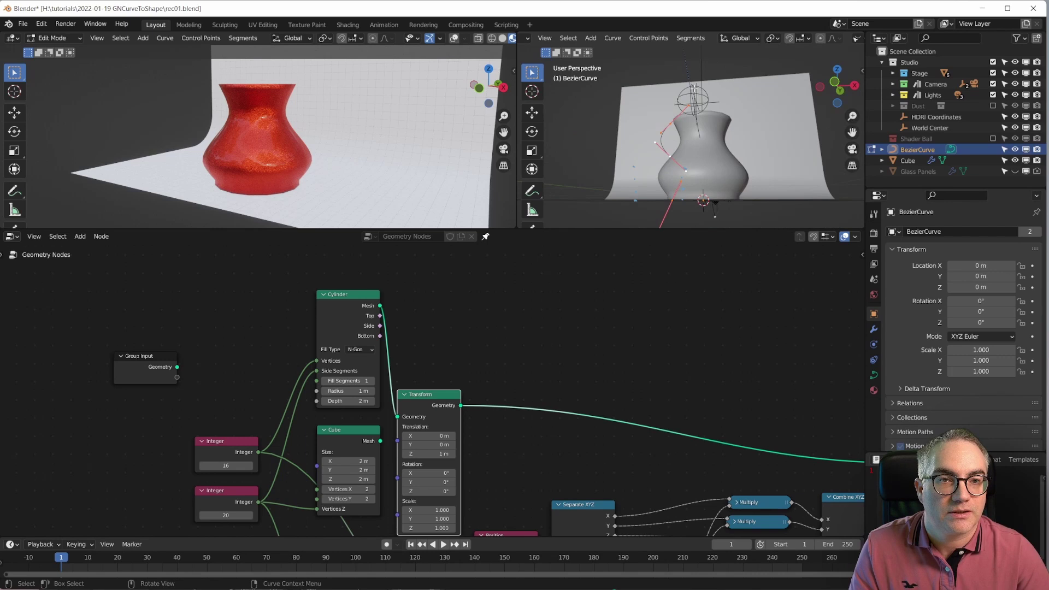
key("KP_1")
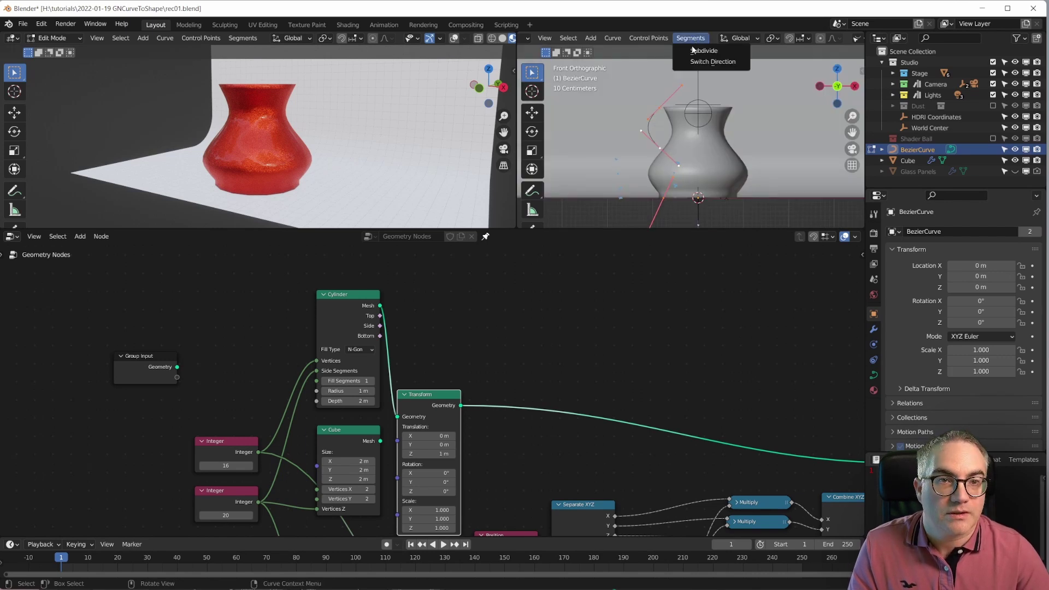
key("ctrl+z")
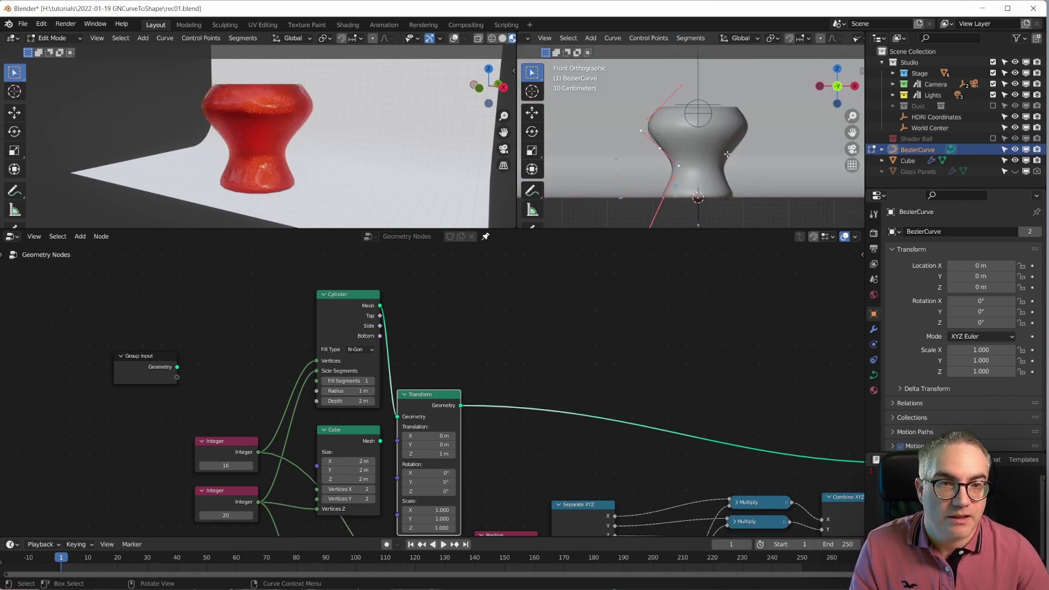
key("ctrl+shift+z")
key("ctrl+z")
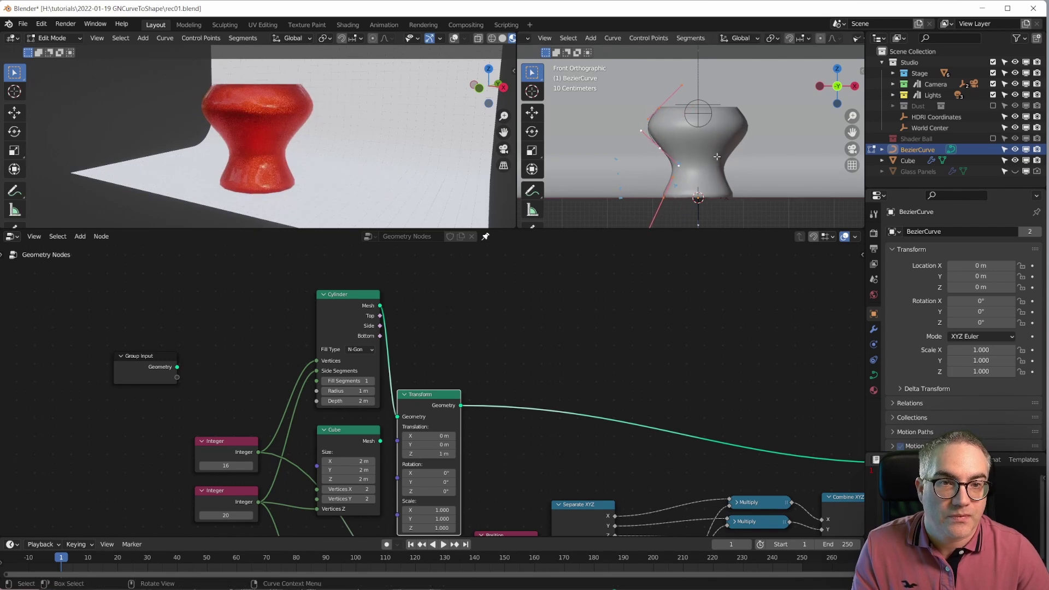
key("g")
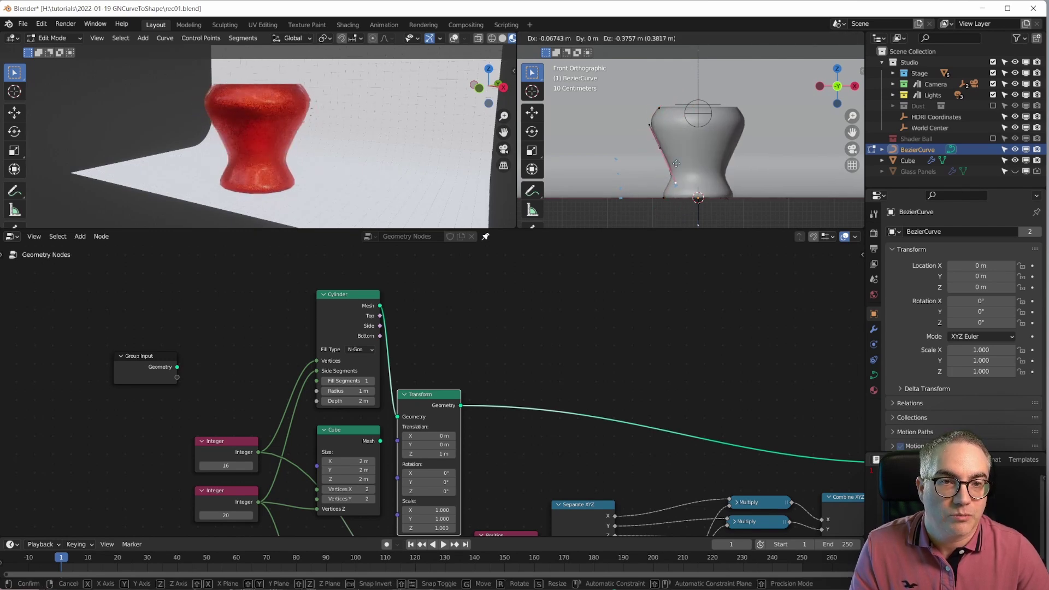
left_click(633, 160)
middle_click_drag(258, 149, 229, 134)
Change the upper Integer node's value from 16 to 32
scroll(362, 144, "up", 3)
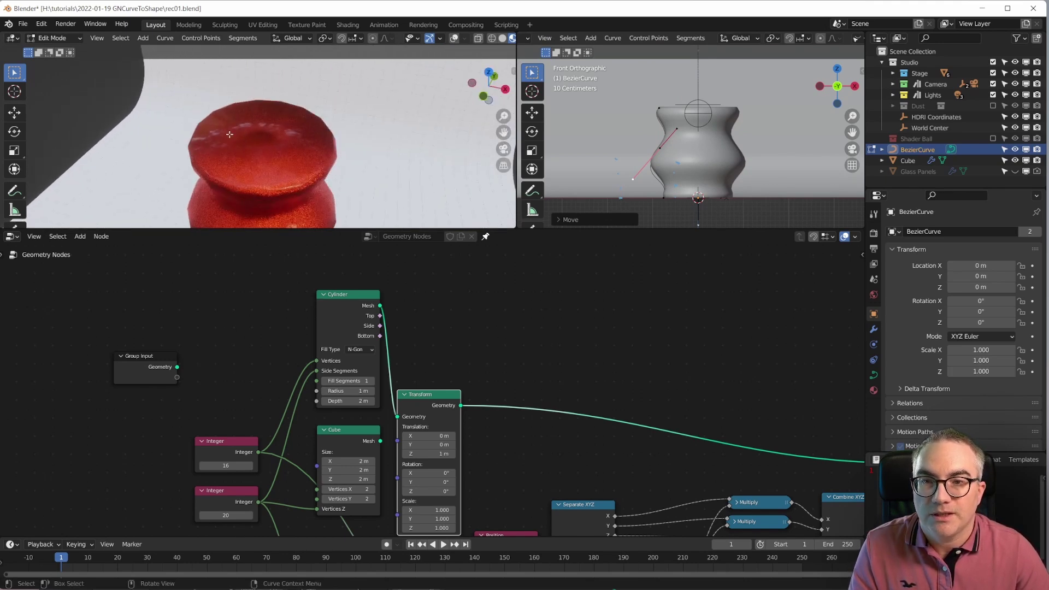
scroll(400, 468, "up", 3)
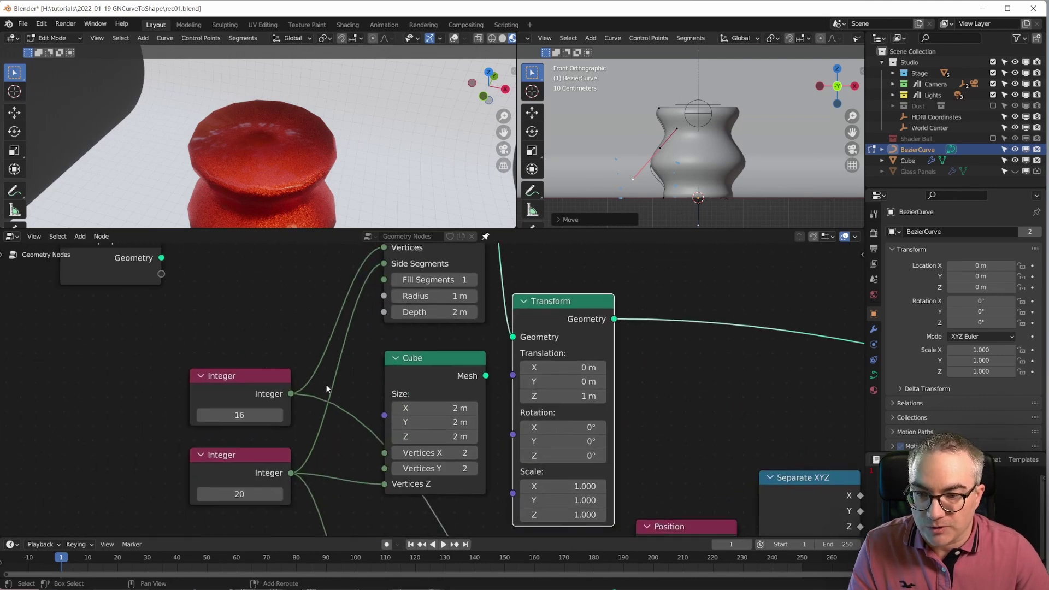
key("Return")
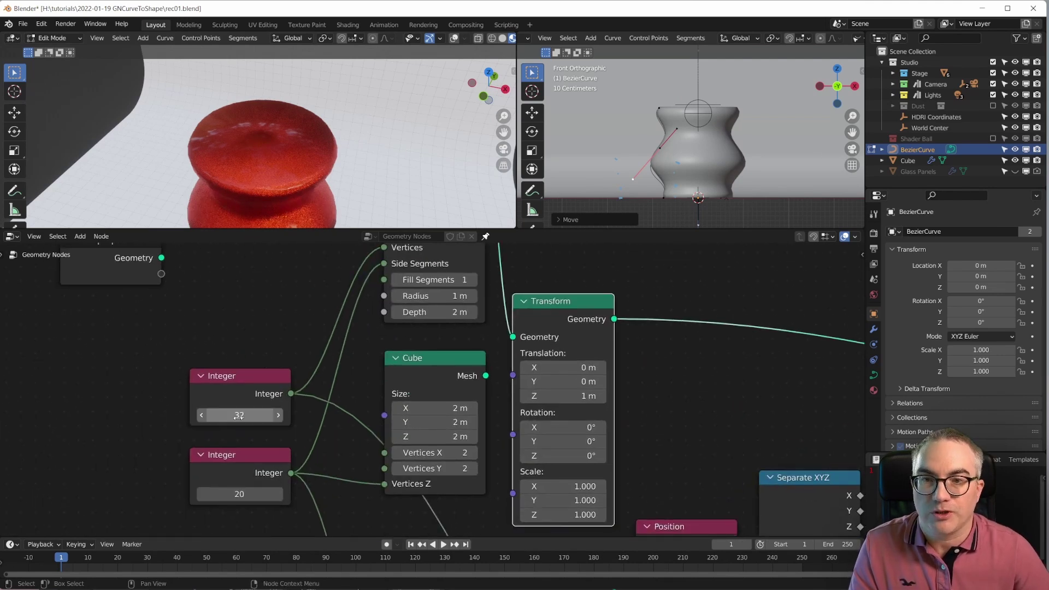
scroll(389, 365, "down", 3)
middle_click_drag(590, 491, 469, 363)
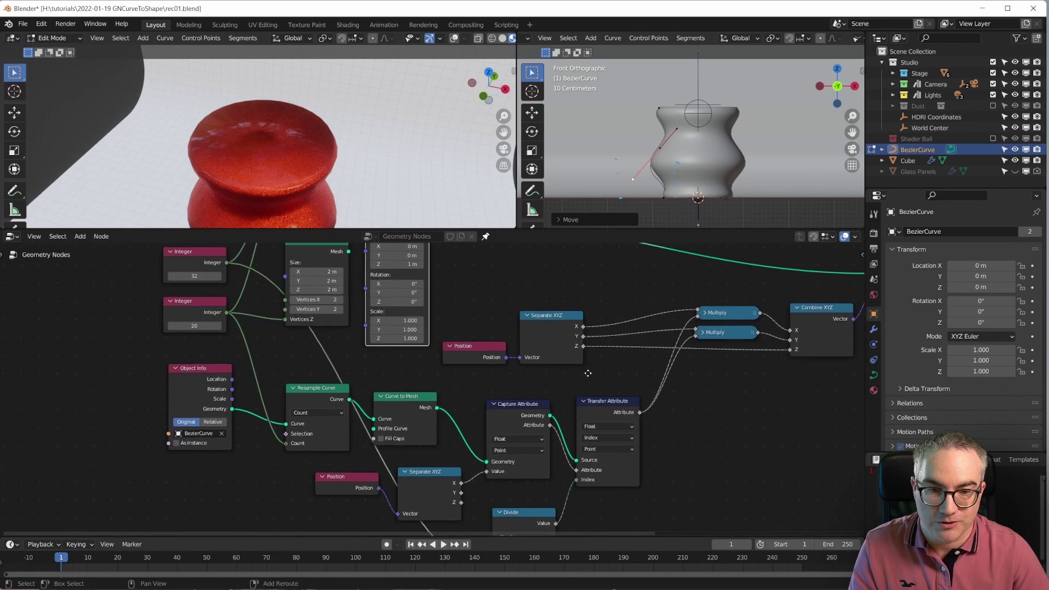
scroll(471, 480, "down", 1)
middle_click_drag(440, 254, 430, 405)
scroll(429, 406, "up", 1)
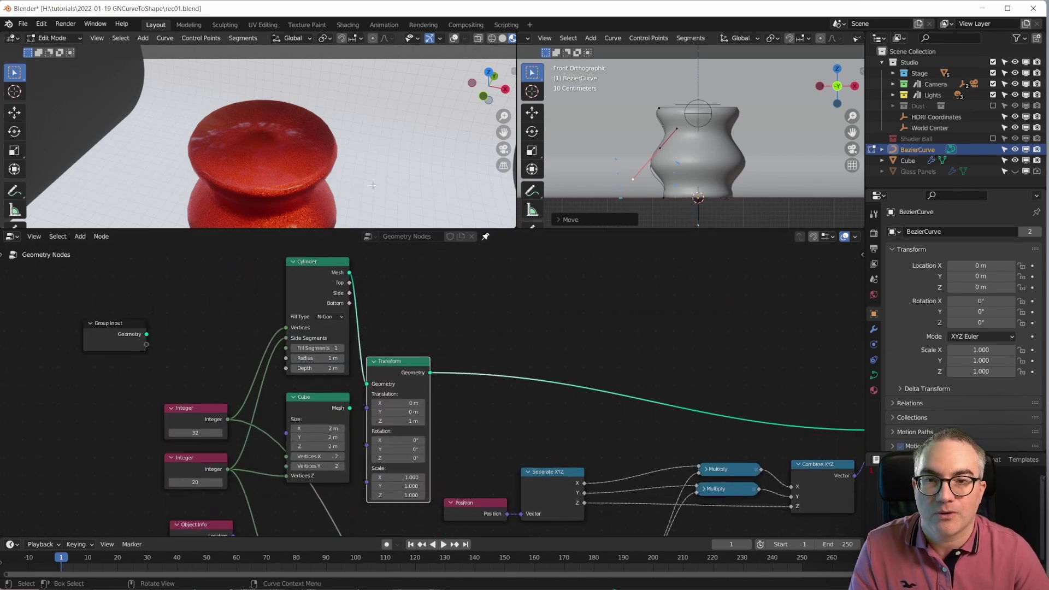